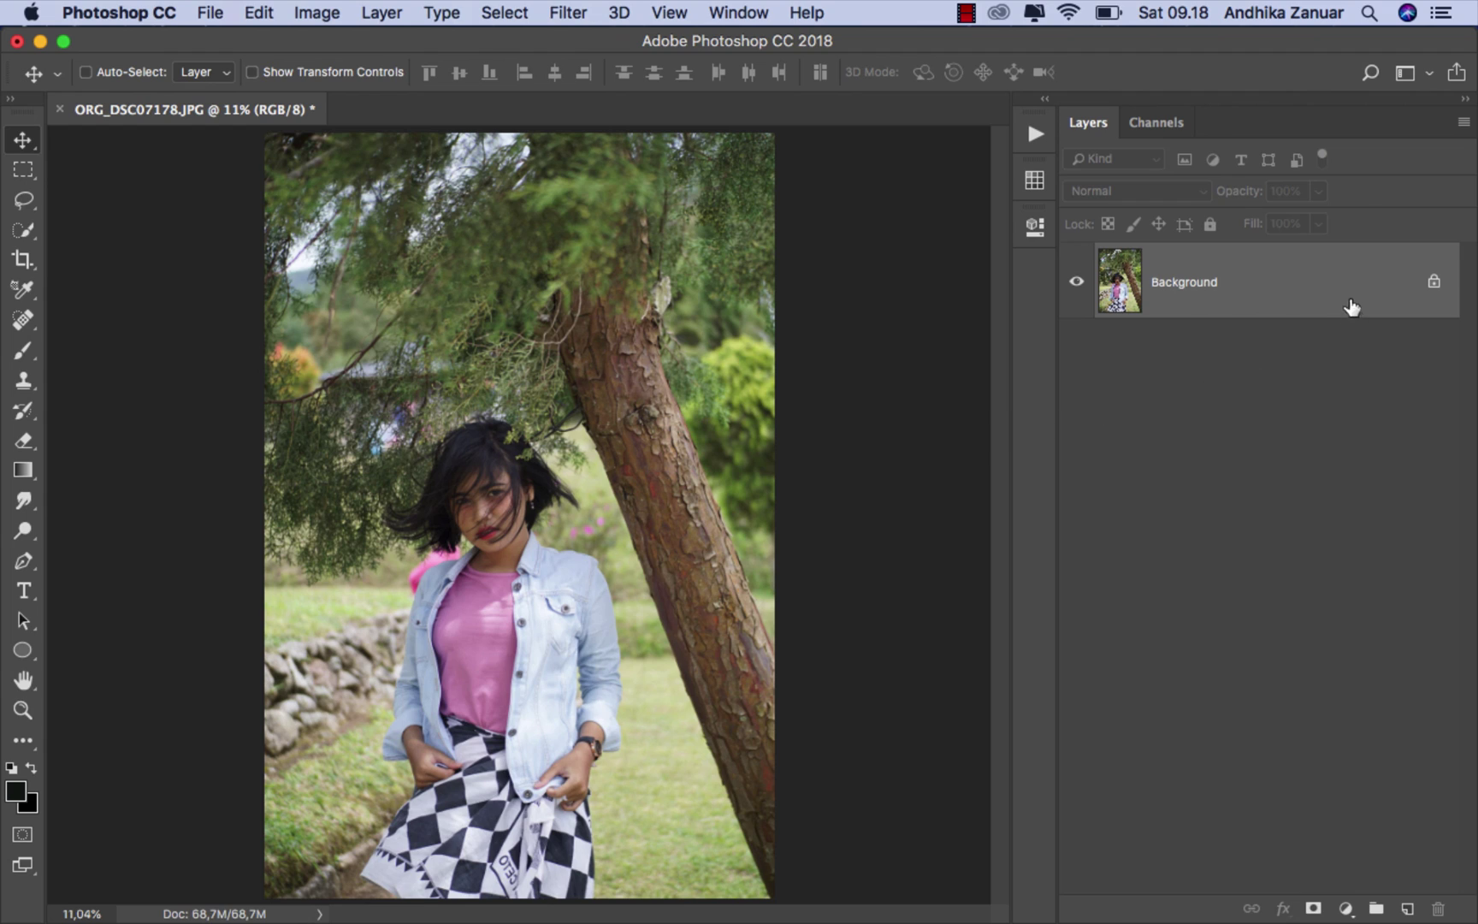
- Duplicate the Background layer and convert Background copy into a smart object
{"action": "left_click_drag", "start_coordinate": [1306, 284], "coordinate": [1407, 907]}
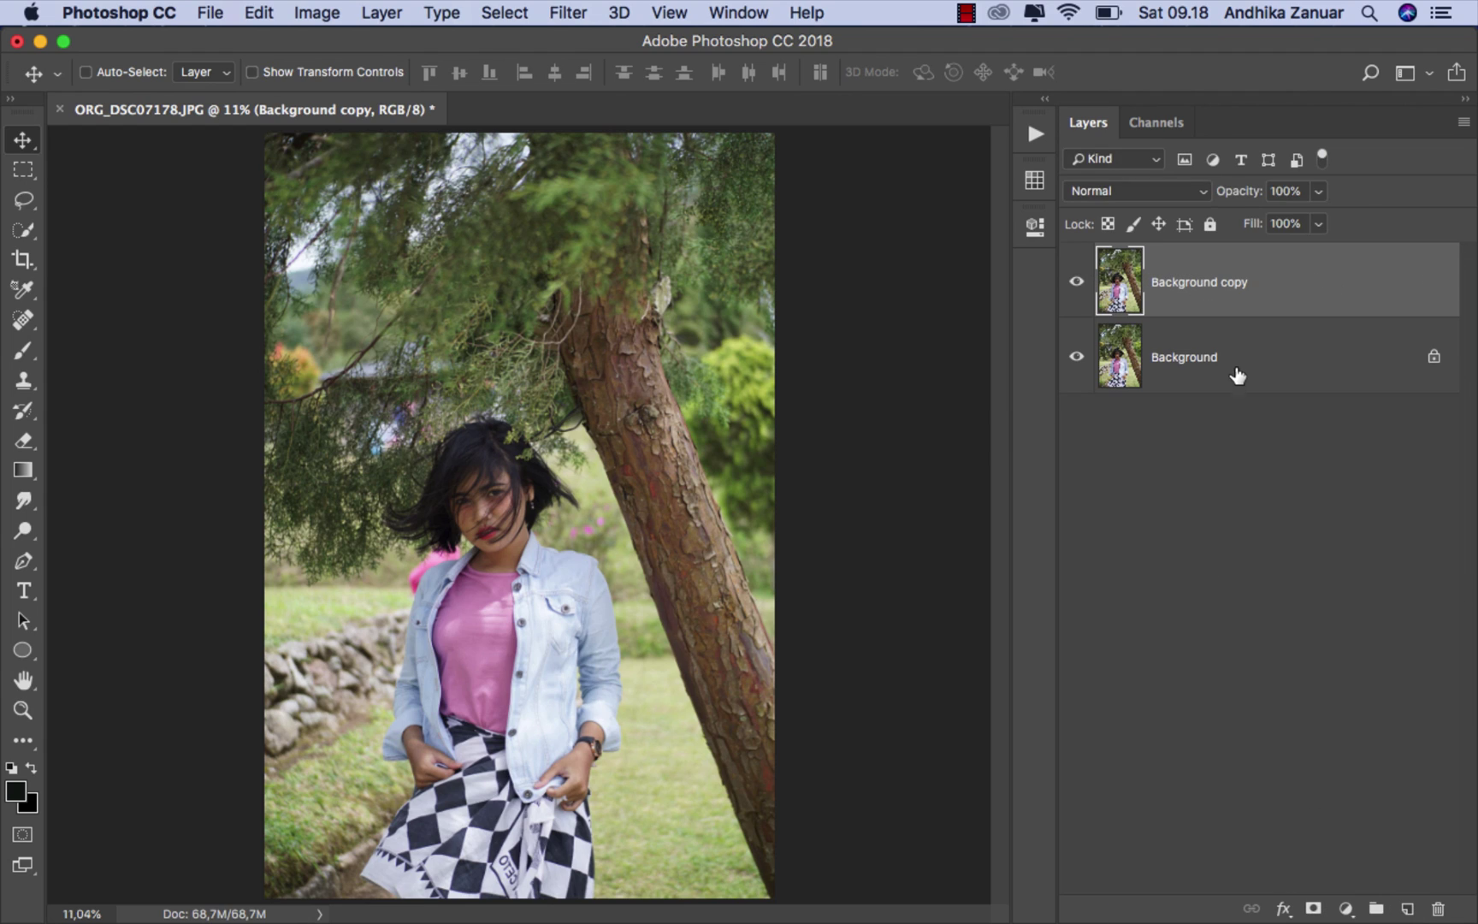
{"action": "right_click", "coordinate": [1262, 288]}
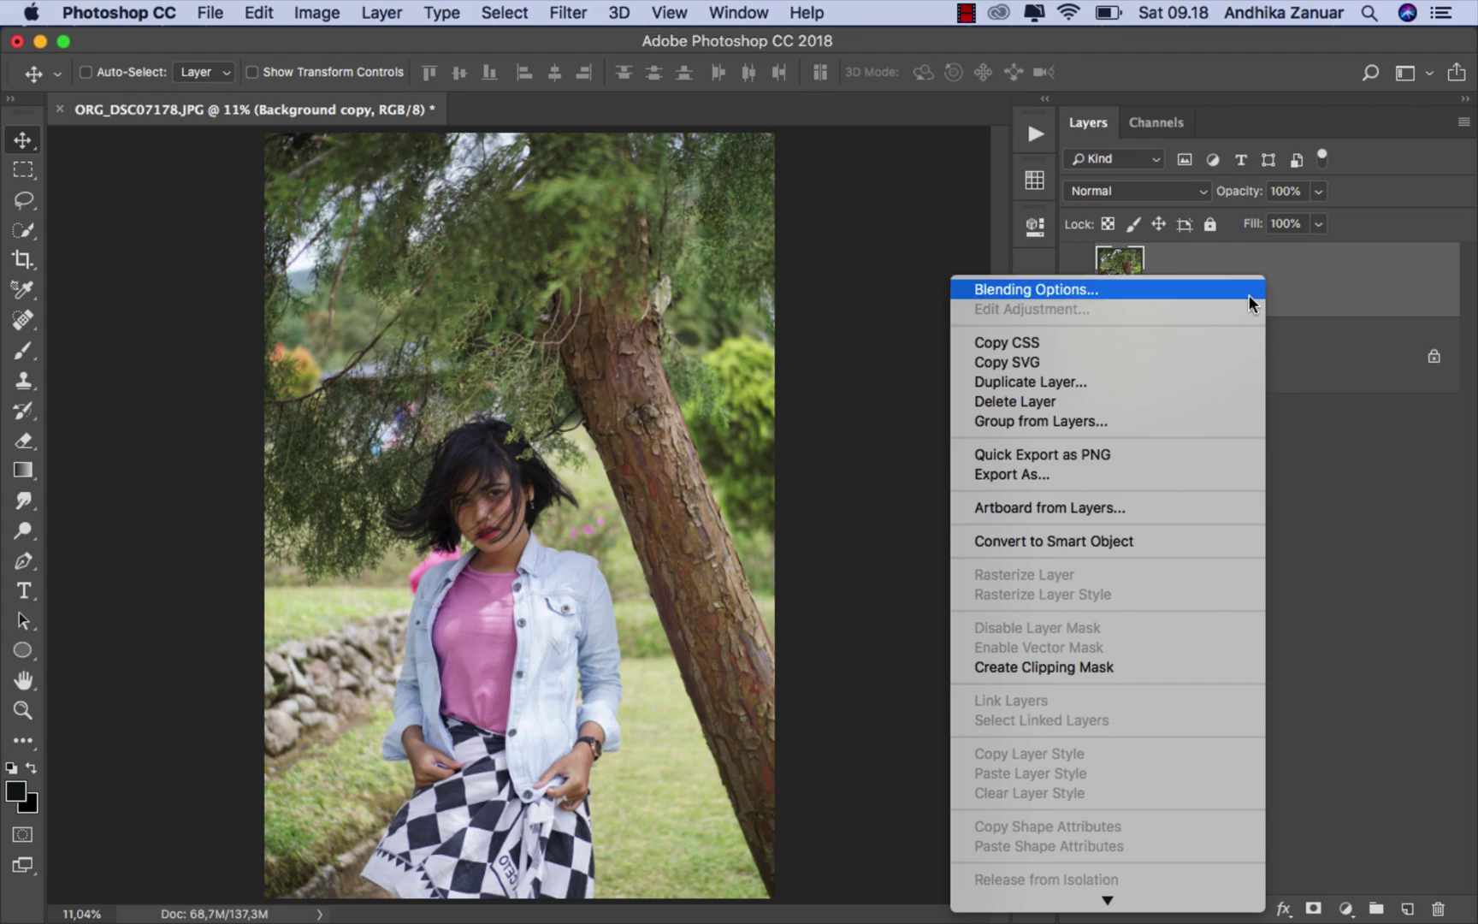
{"action": "left_click", "coordinate": [1160, 541]}
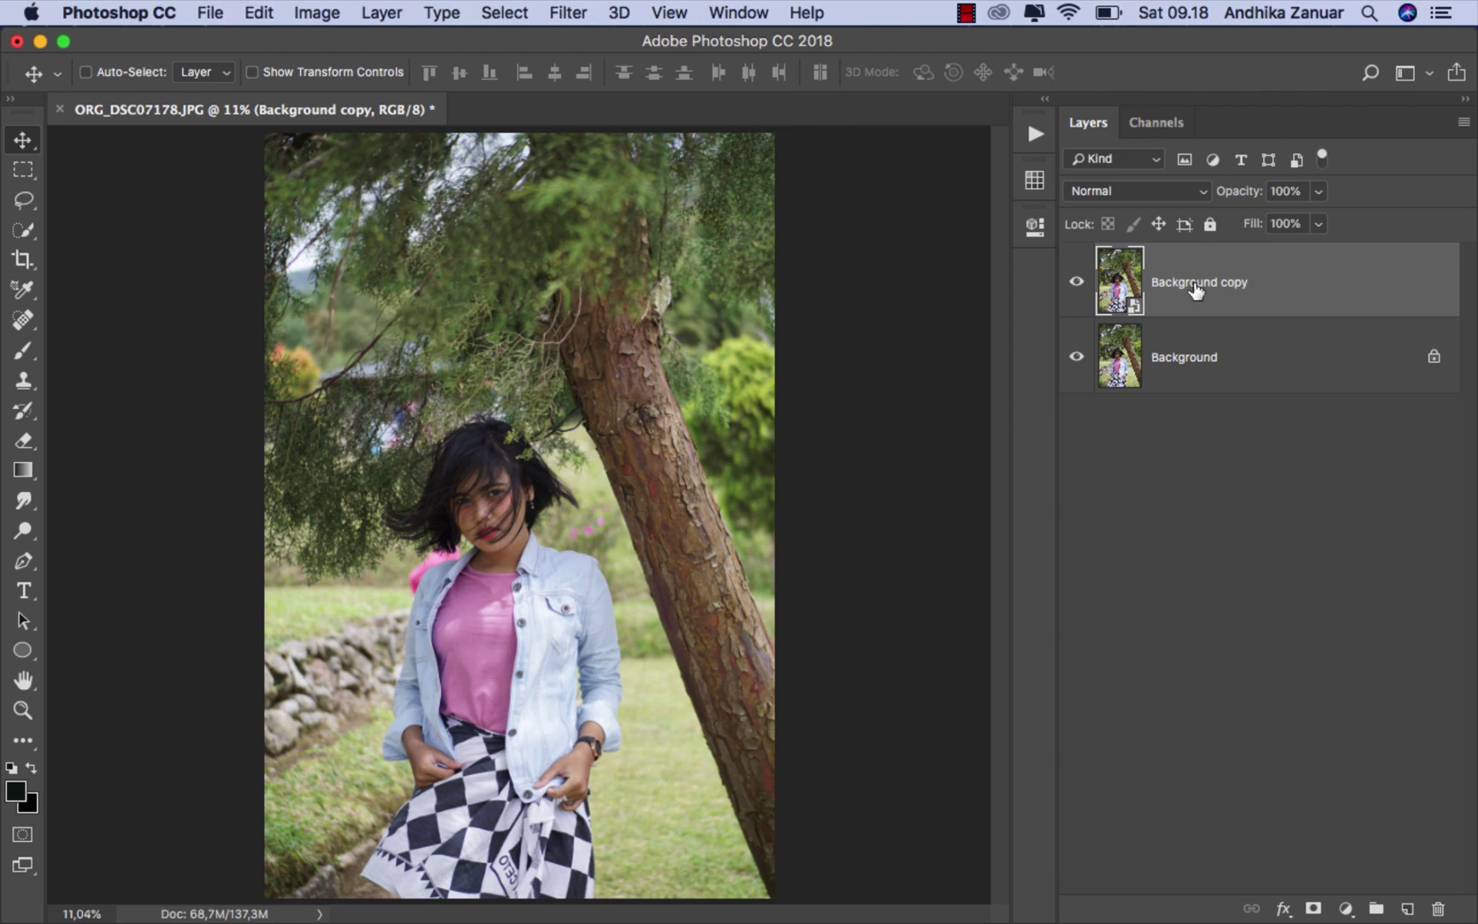
- Launch the Camera Raw Filter from the Filter menu on the Background copy
{"action": "left_click", "coordinate": [569, 14]}
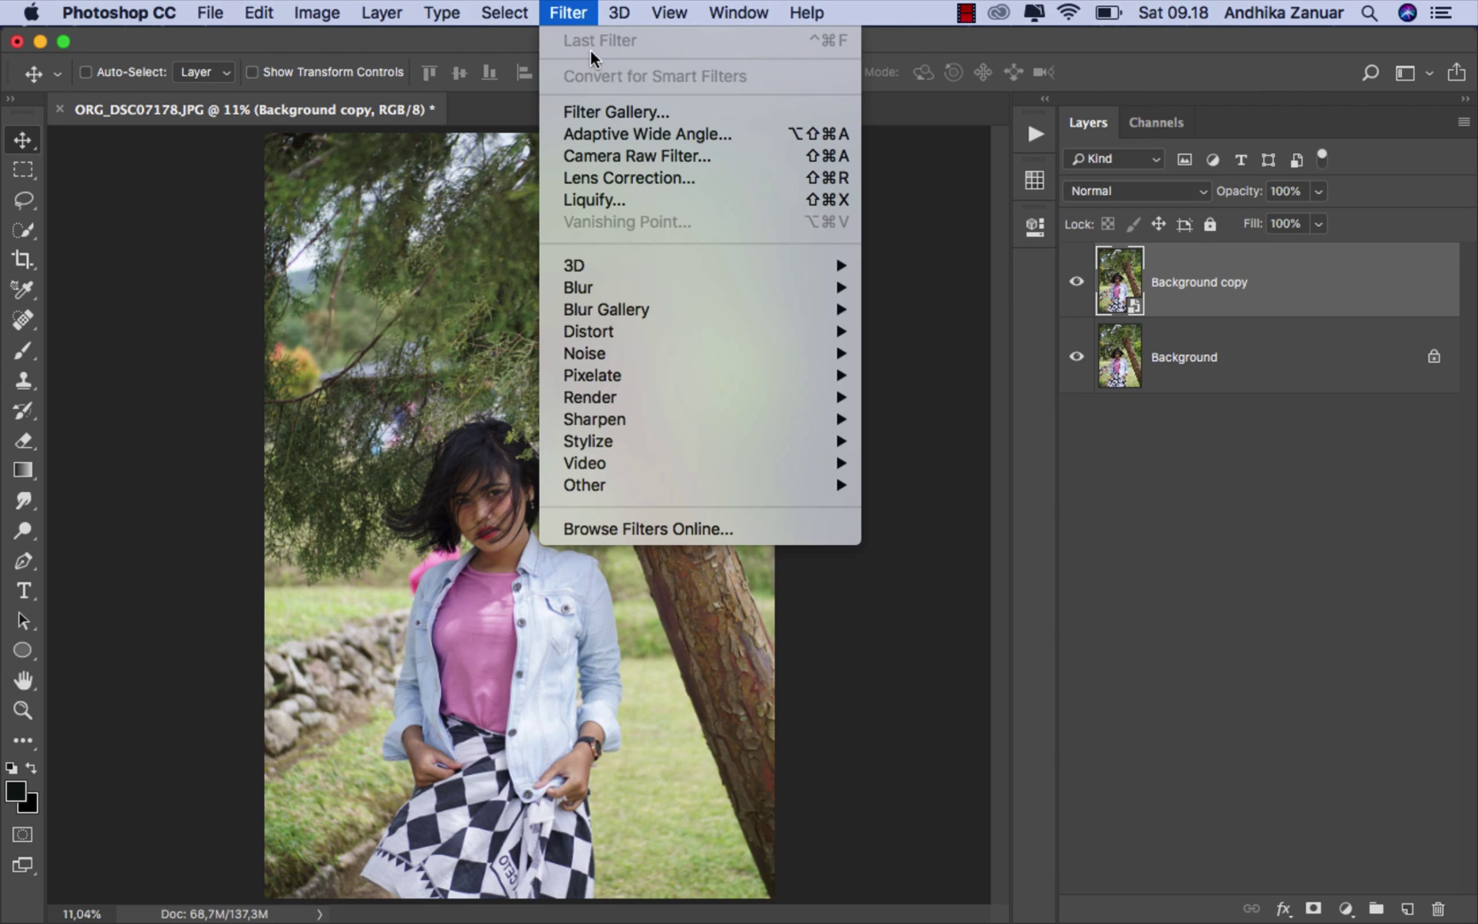
{"action": "left_click", "coordinate": [723, 165]}
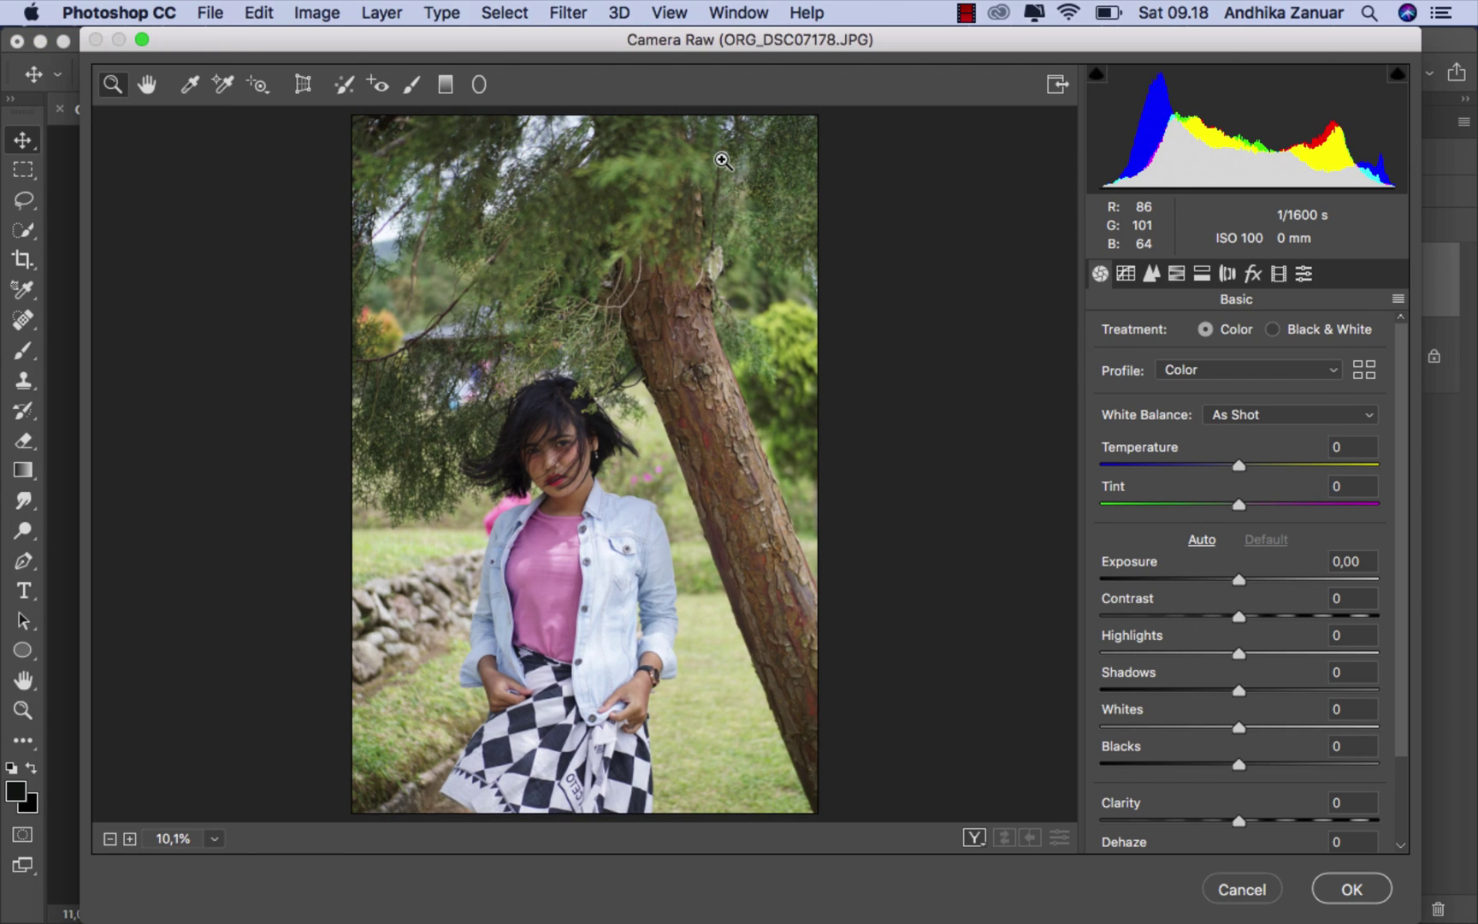
- Set Calibration primaries: Blue hue -38/sat +30, Green hue +6/sat -49, Red hue +1/sat +7
{"action": "left_click", "coordinate": [1278, 274]}
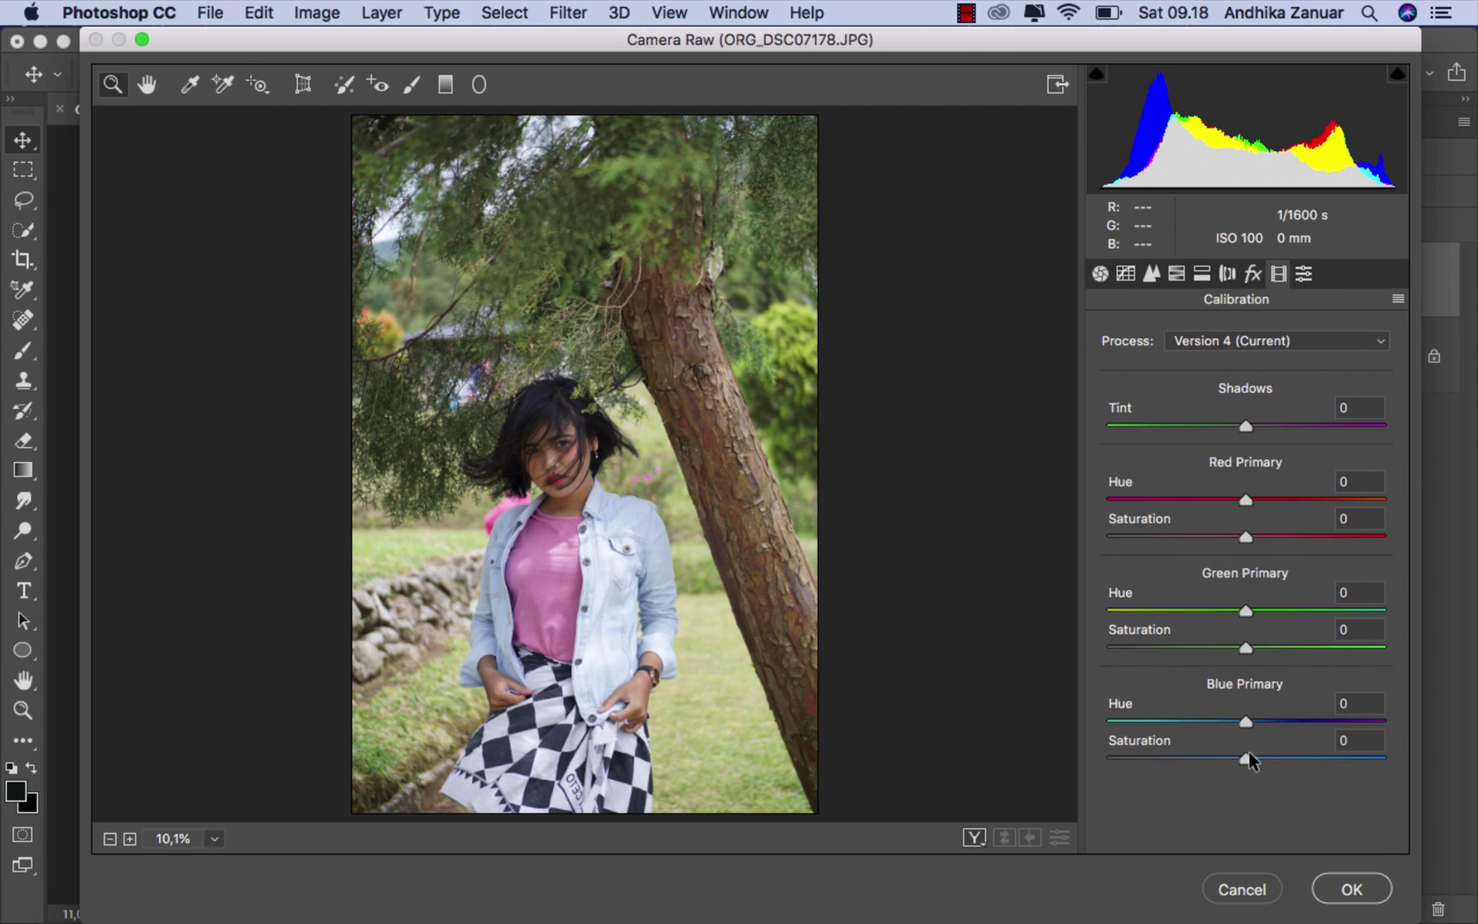
{"action": "left_click_drag", "start_coordinate": [1248, 758], "coordinate": [1289, 755]}
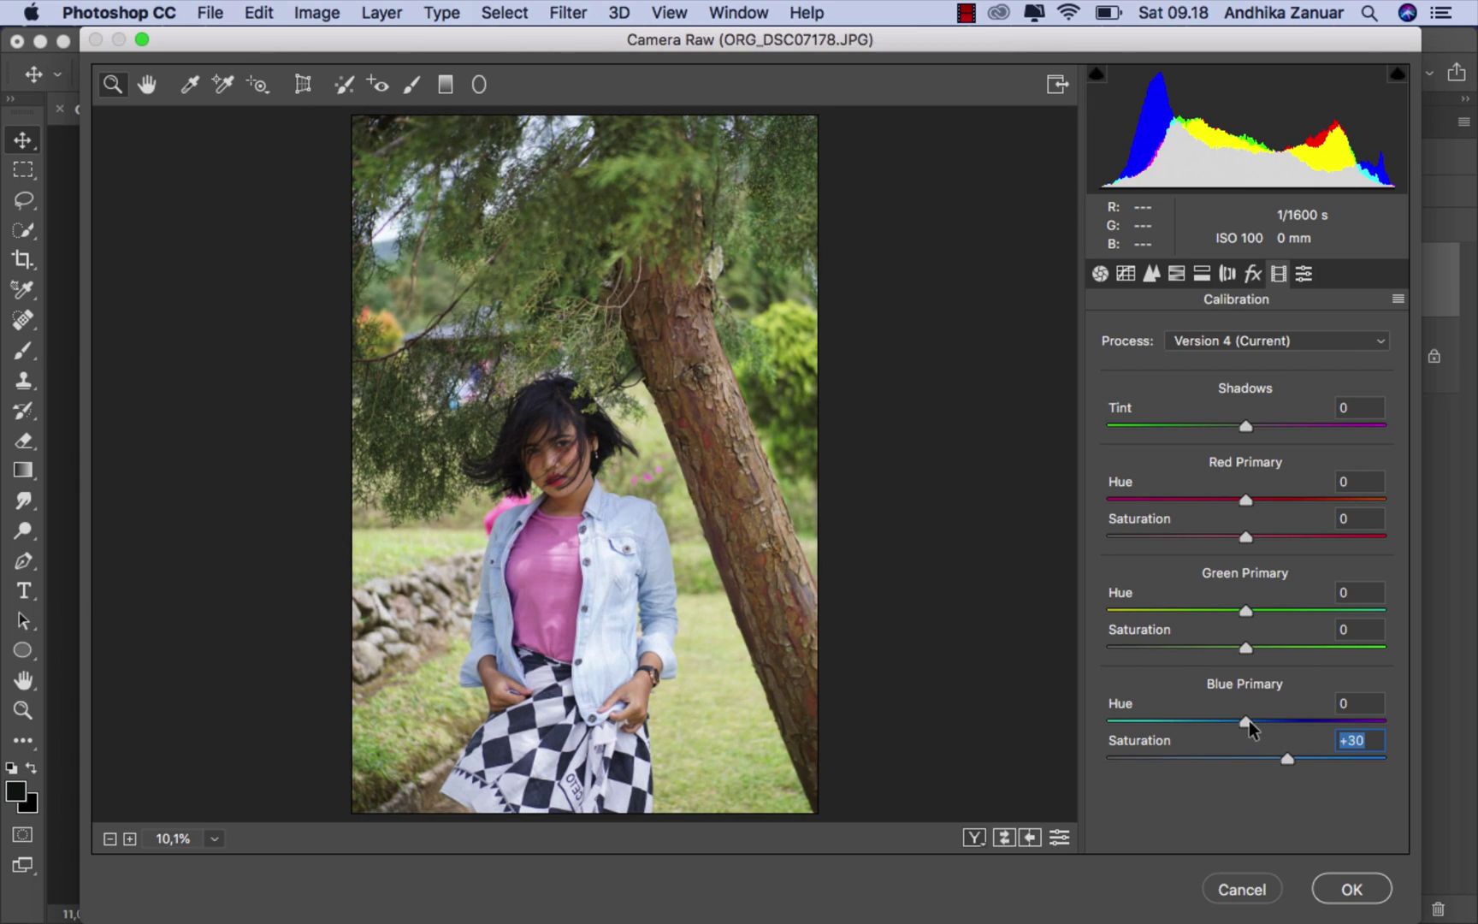
{"action": "left_click_drag", "start_coordinate": [1247, 719], "coordinate": [1197, 717]}
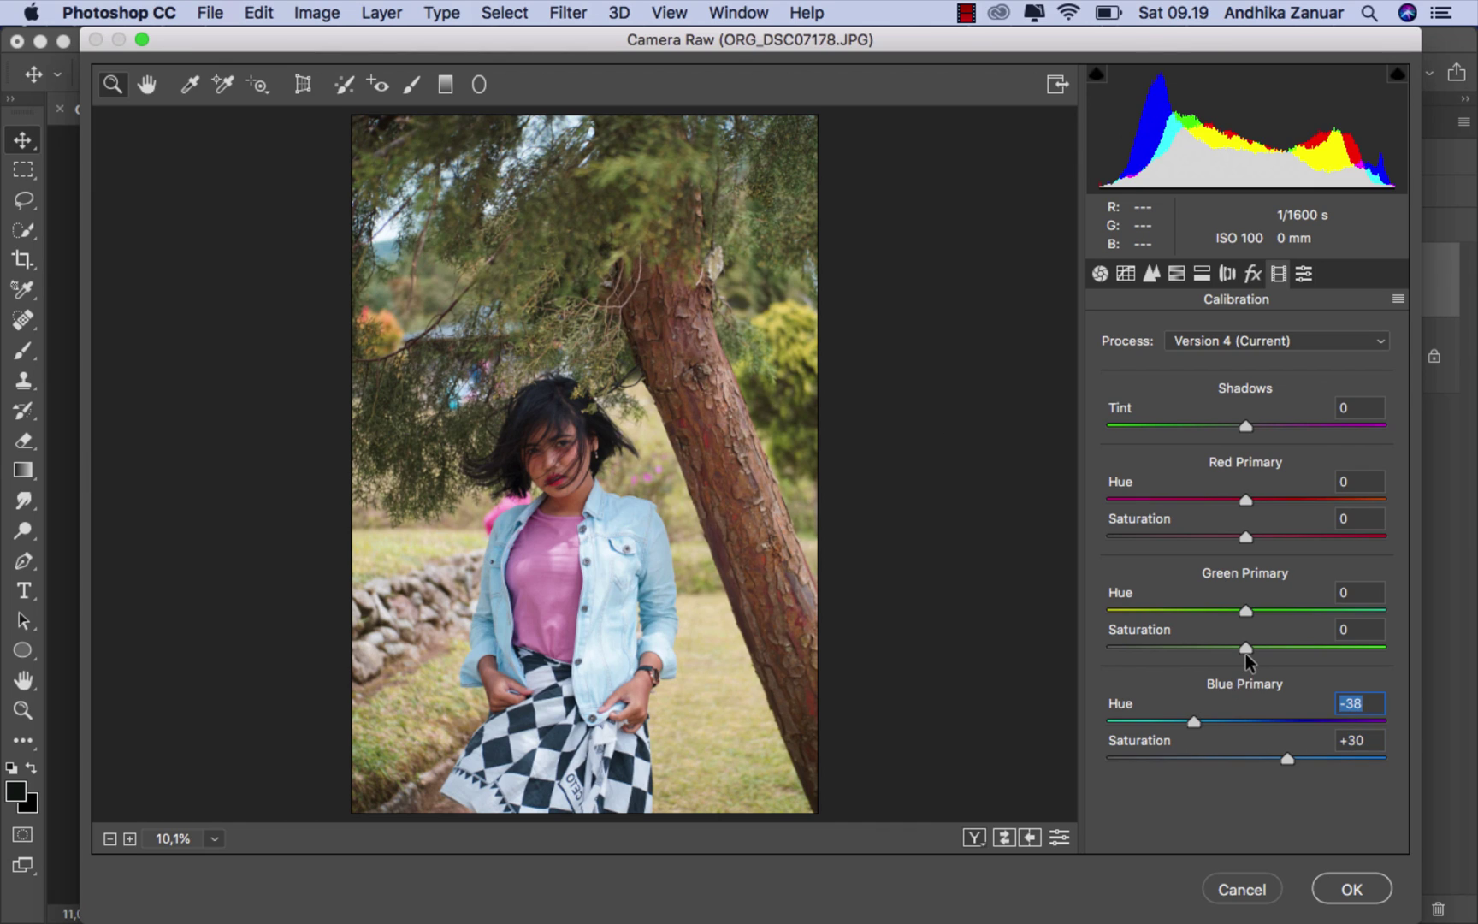
{"action": "left_click_drag", "start_coordinate": [1246, 648], "coordinate": [1176, 650]}
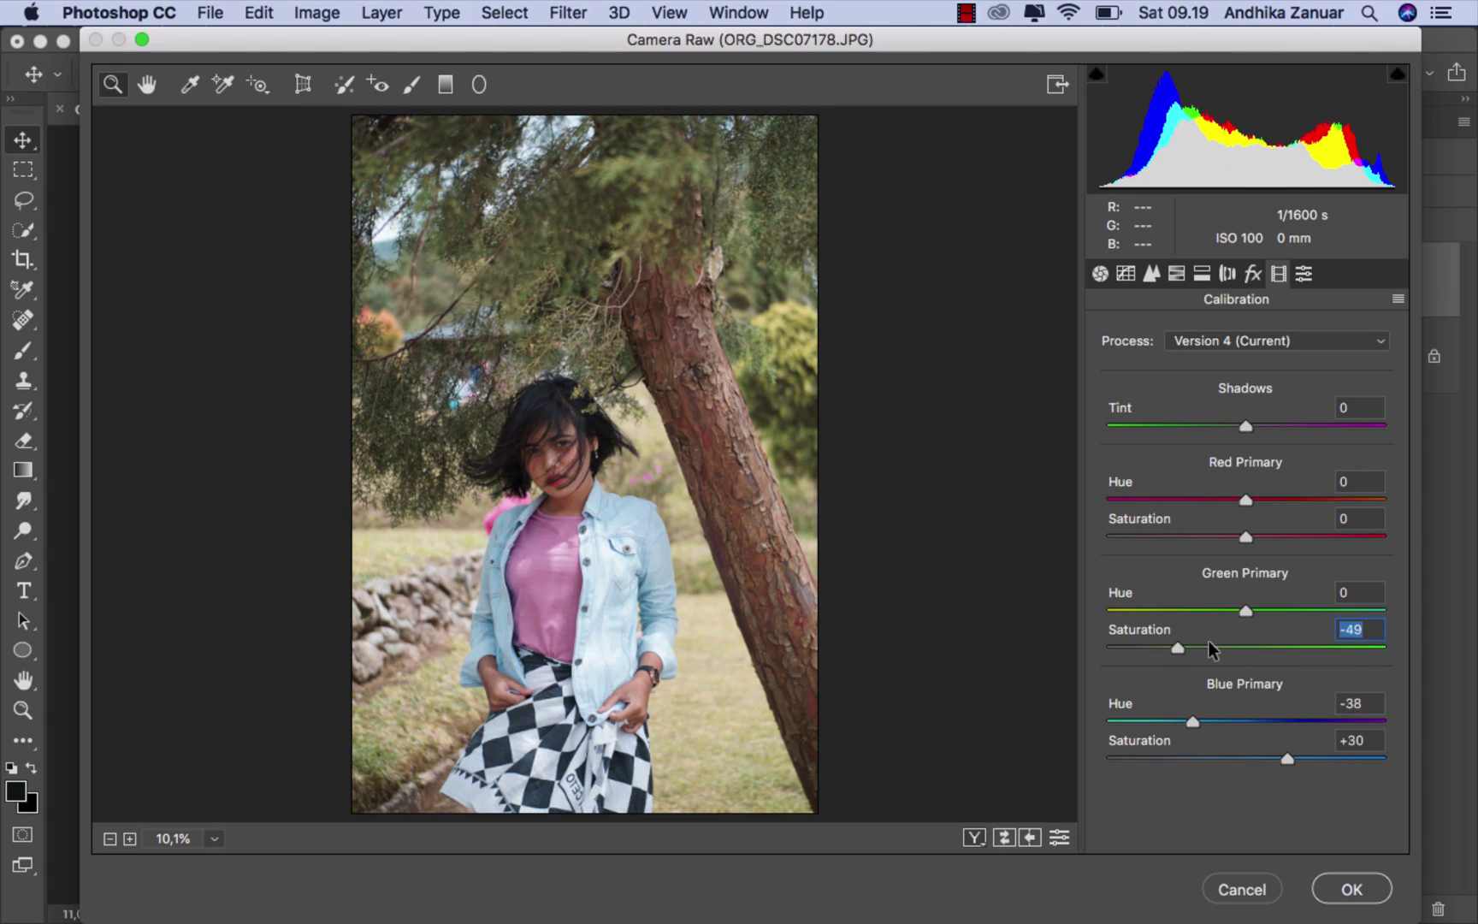
{"action": "left_click_drag", "start_coordinate": [1246, 608], "coordinate": [1254, 609]}
{"action": "mouse_move", "coordinate": [1247, 538]}
{"action": "left_mouse_down"}
{"action": "mouse_move", "coordinate": [1259, 538]}
{"action": "mouse_move", "coordinate": [1246, 500]}
{"action": "left_mouse_up"}
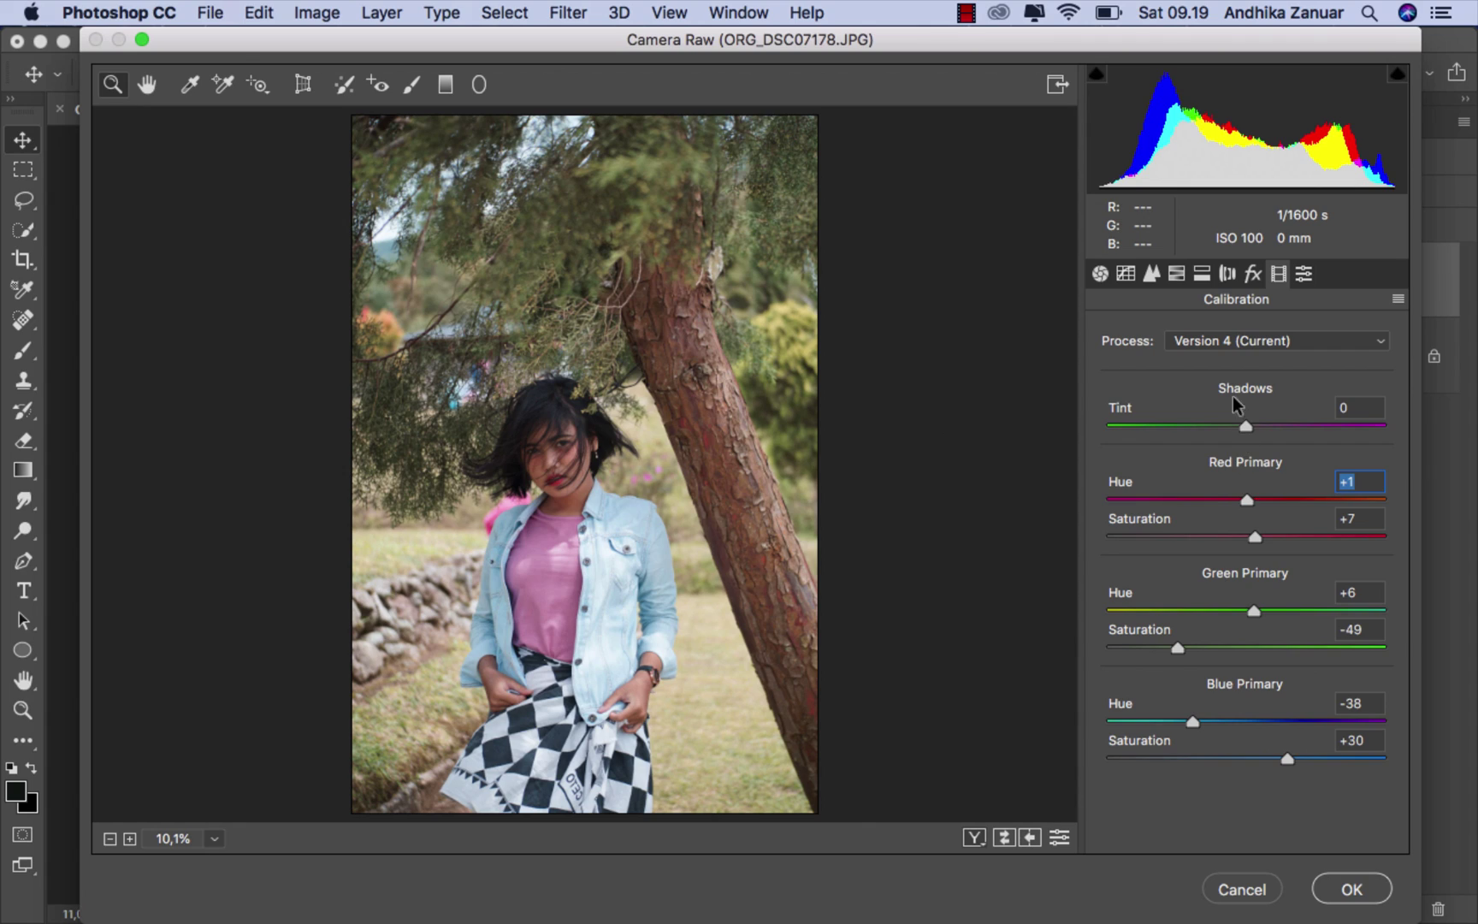
- Give the Split Toning highlights hue 210 and saturation 39
{"action": "left_click", "coordinate": [1202, 274]}
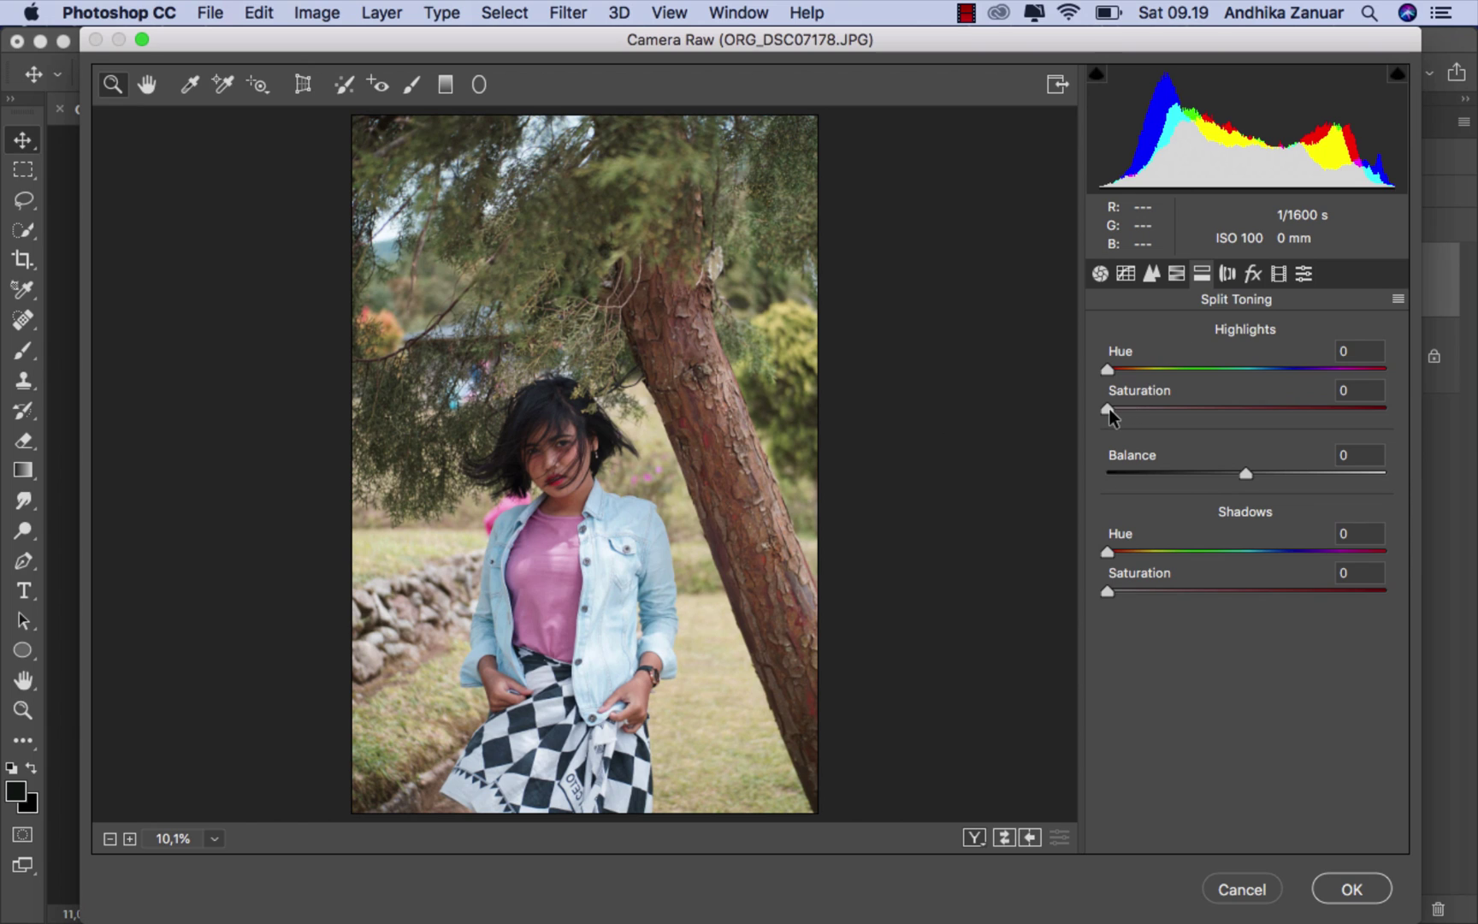
{"action": "left_click_drag", "start_coordinate": [1106, 408], "coordinate": [1213, 407]}
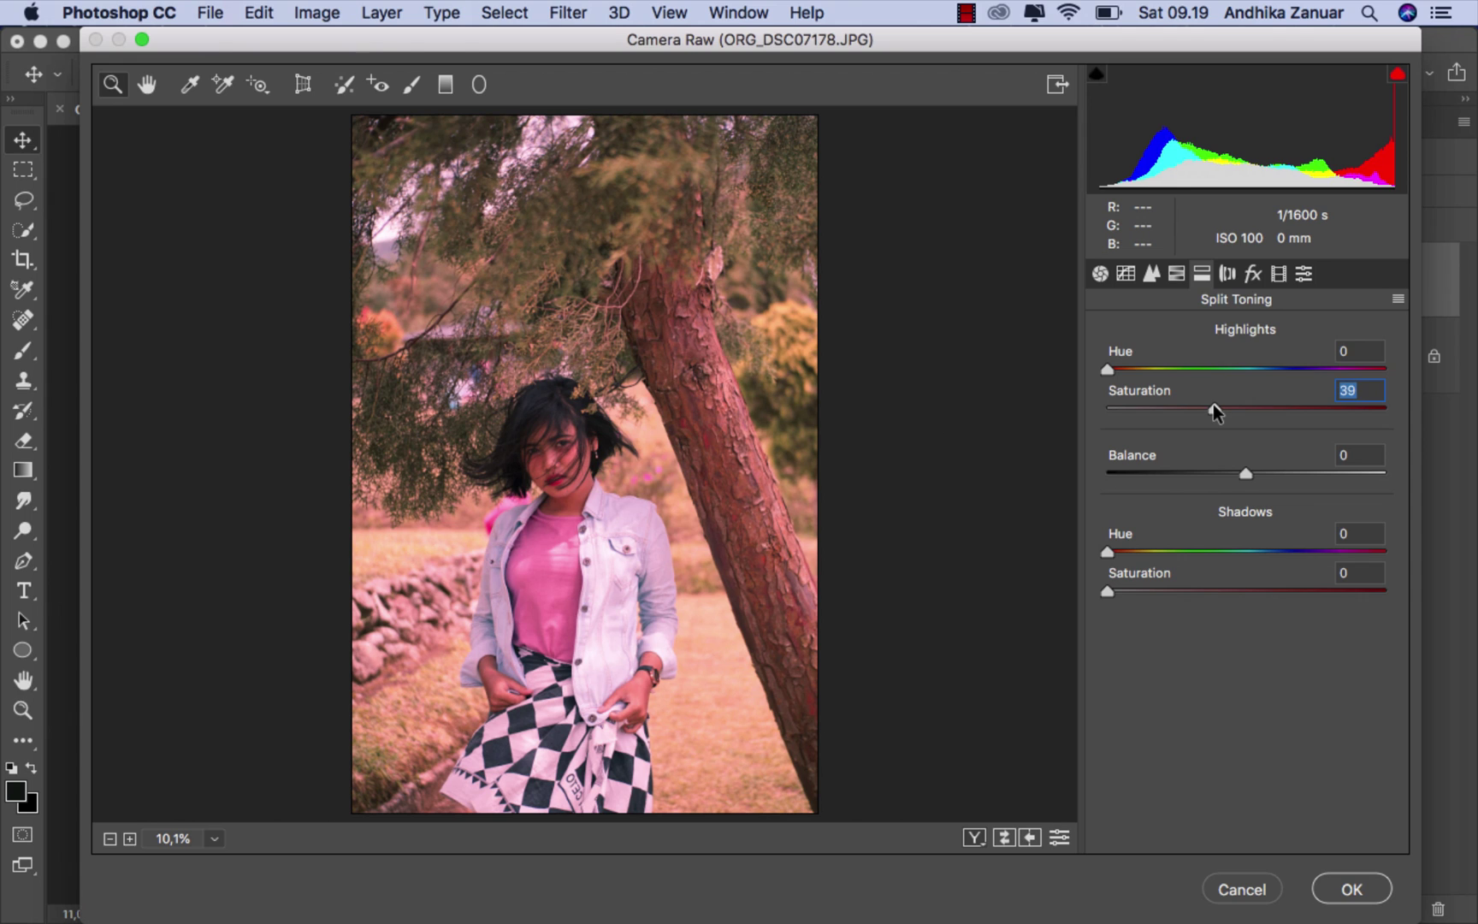
{"action": "left_click_drag", "start_coordinate": [1104, 369], "coordinate": [1266, 369]}
{"action": "left_click", "coordinate": [1266, 369]}
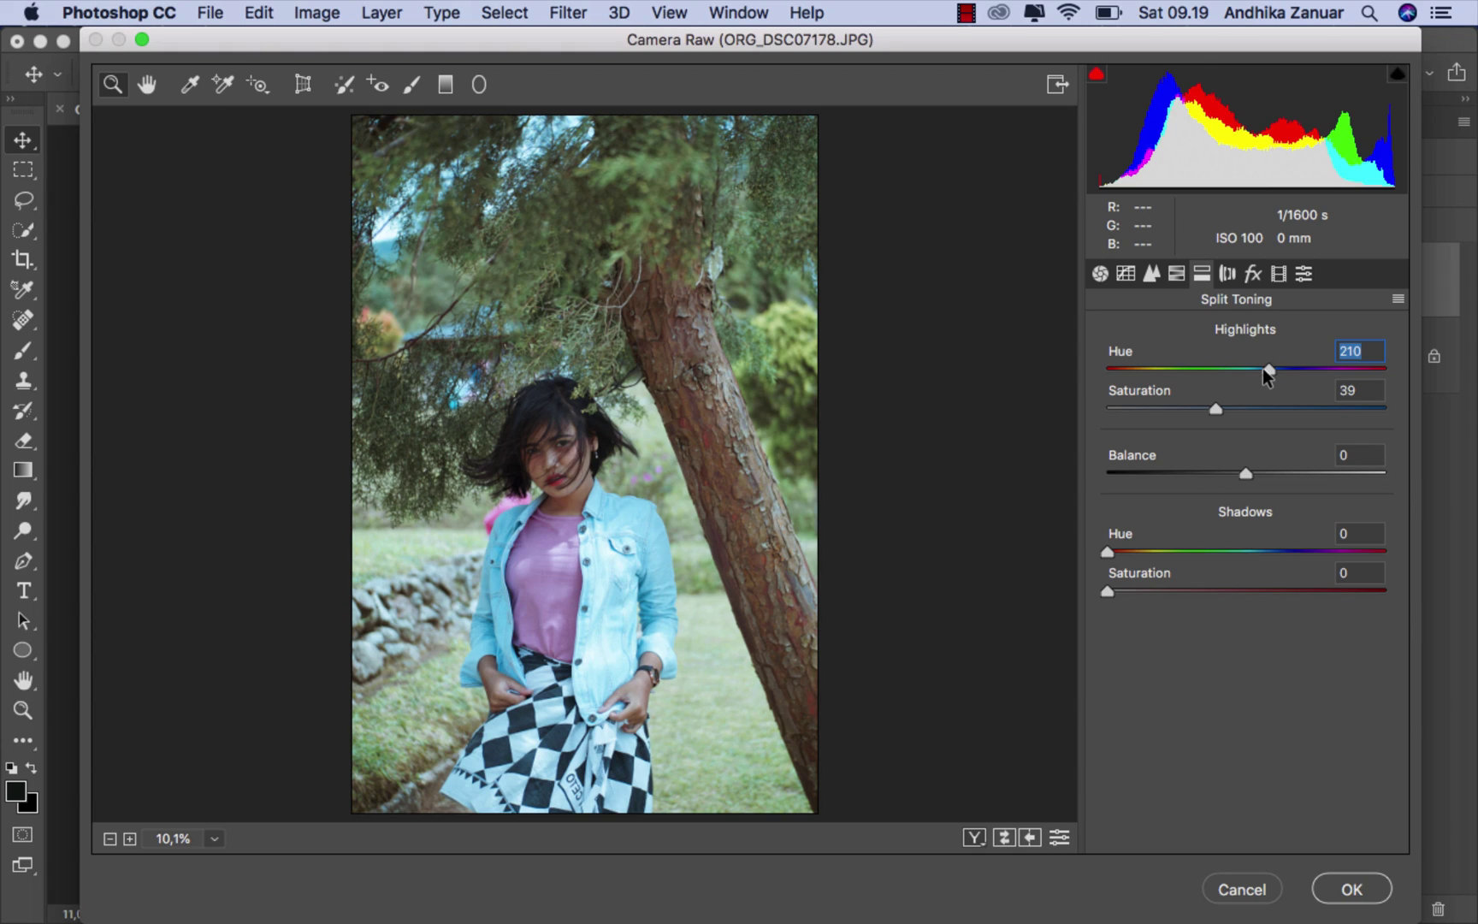
- In HSL Hue, shift Yellows to -53 and Greens to -36
{"action": "left_click", "coordinate": [1178, 274]}
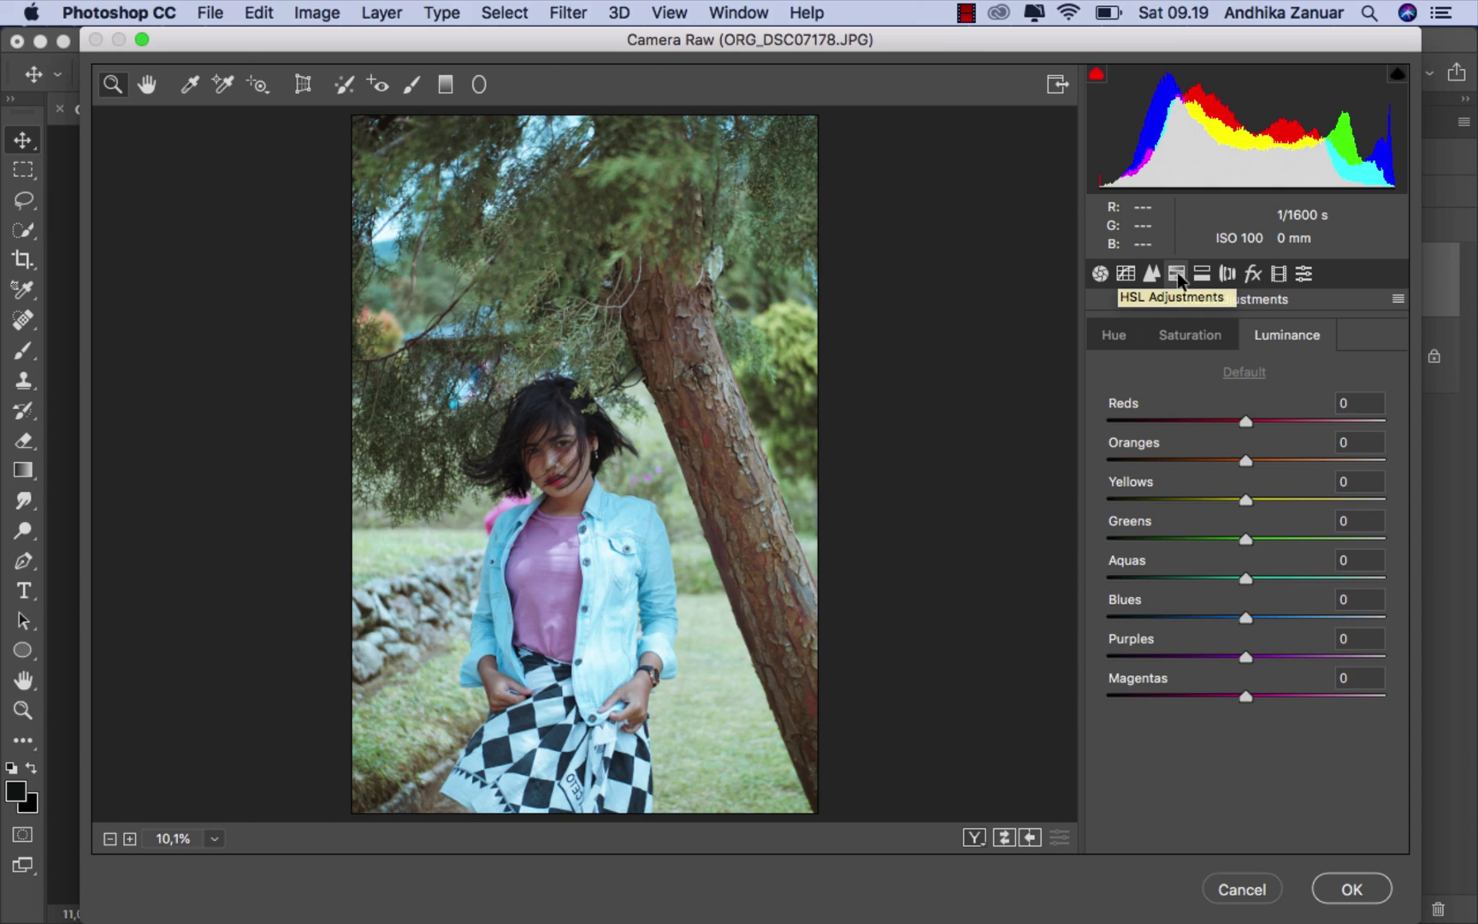
{"action": "left_click", "coordinate": [1114, 336]}
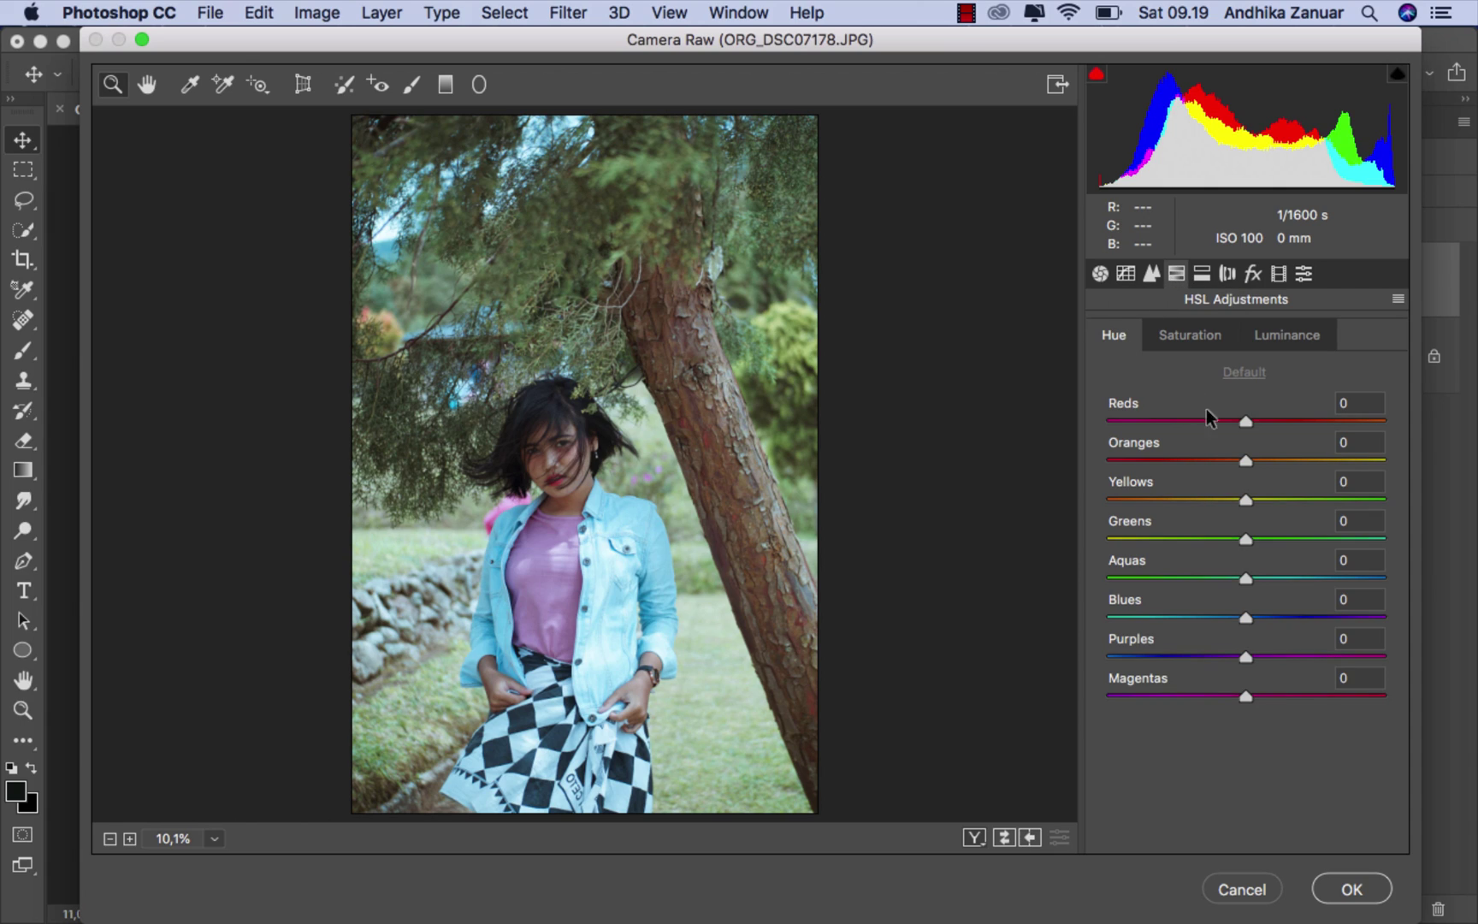
{"action": "left_click_drag", "start_coordinate": [1246, 498], "coordinate": [1170, 501]}
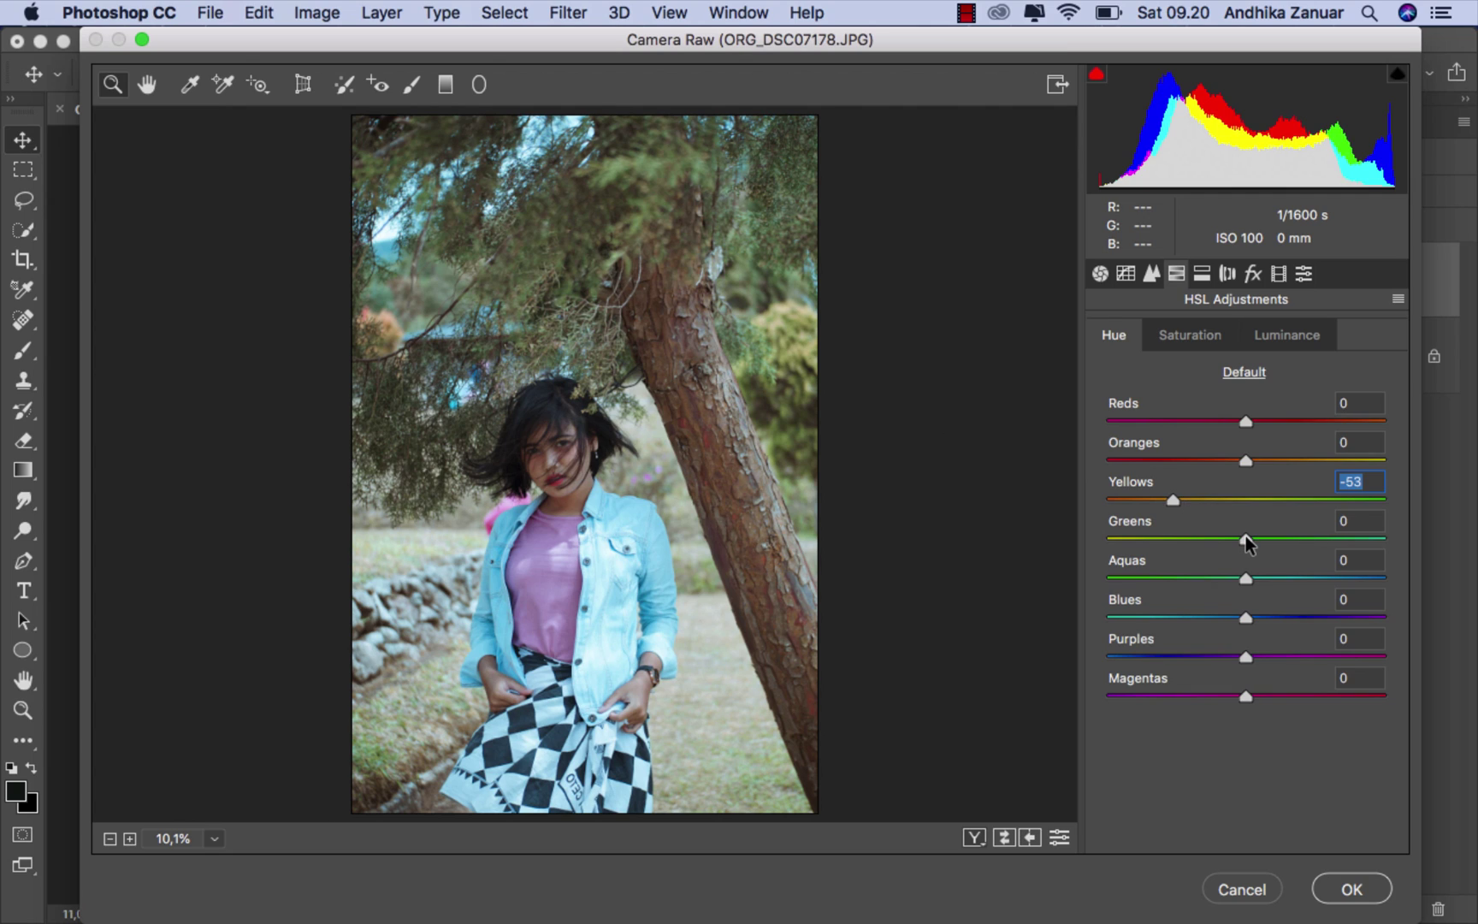
{"action": "left_click_drag", "start_coordinate": [1246, 537], "coordinate": [1197, 535]}
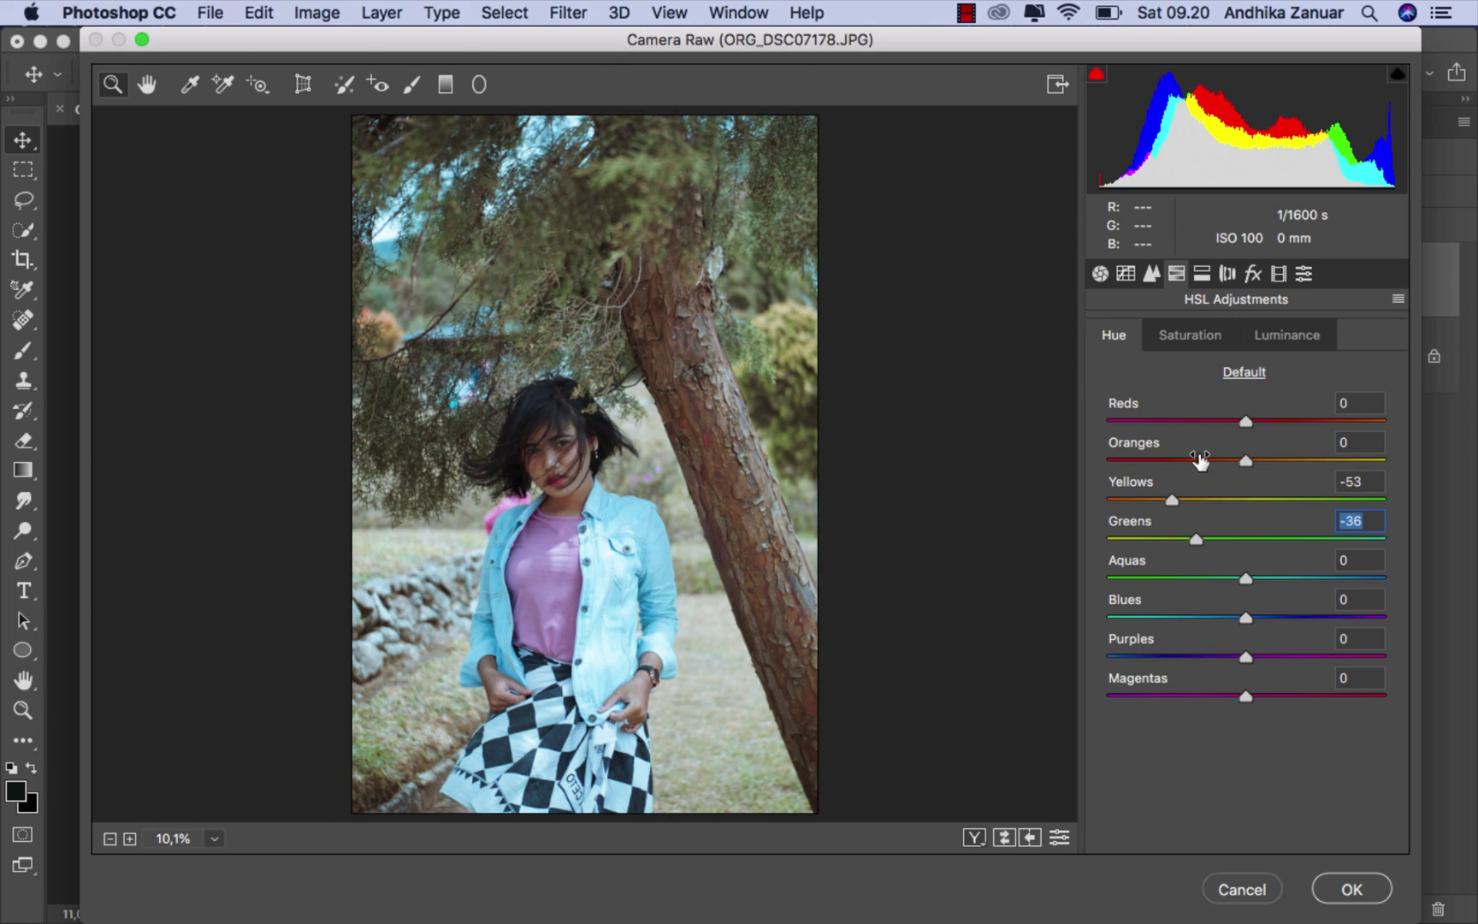
{"action": "left_click", "coordinate": [1197, 334]}
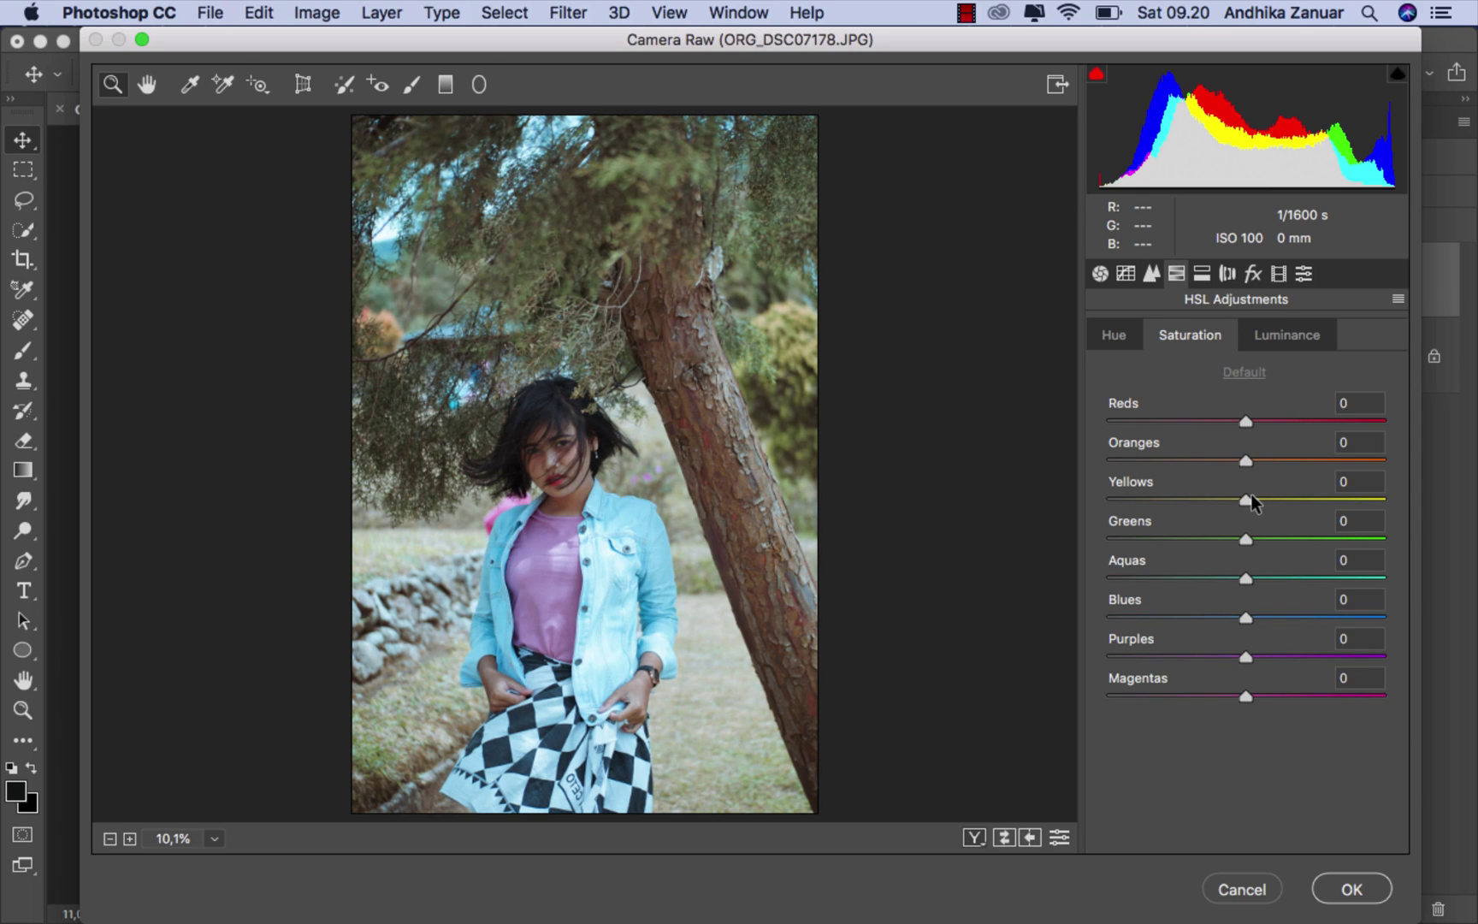
- Set HSL Saturation to Yellows -100 and Greens +39
{"action": "left_click_drag", "start_coordinate": [1247, 499], "coordinate": [1101, 501]}
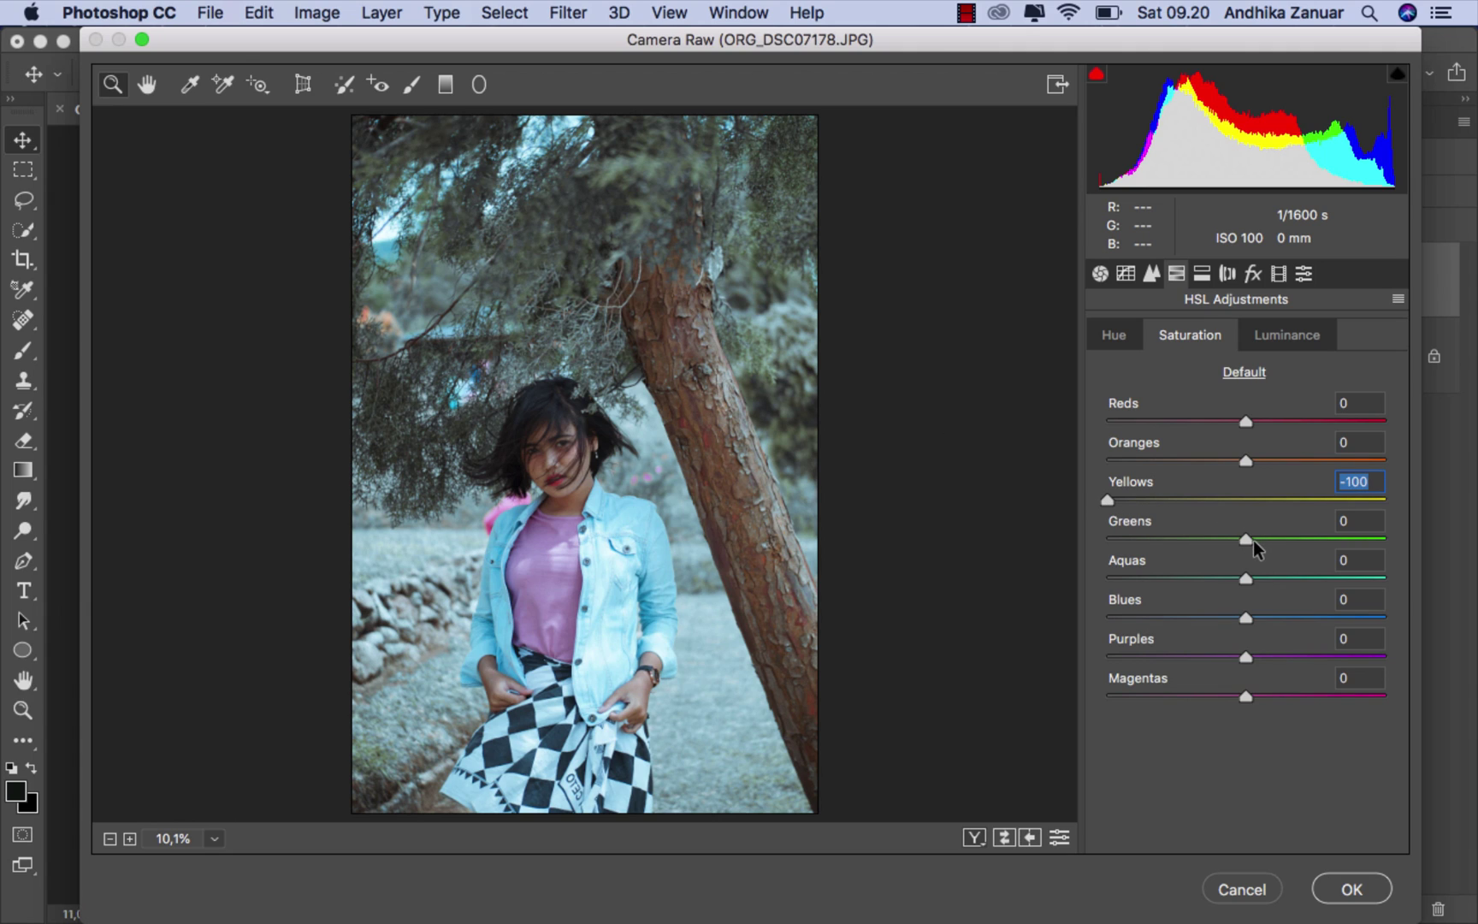
{"action": "left_click_drag", "start_coordinate": [1246, 541], "coordinate": [1301, 532]}
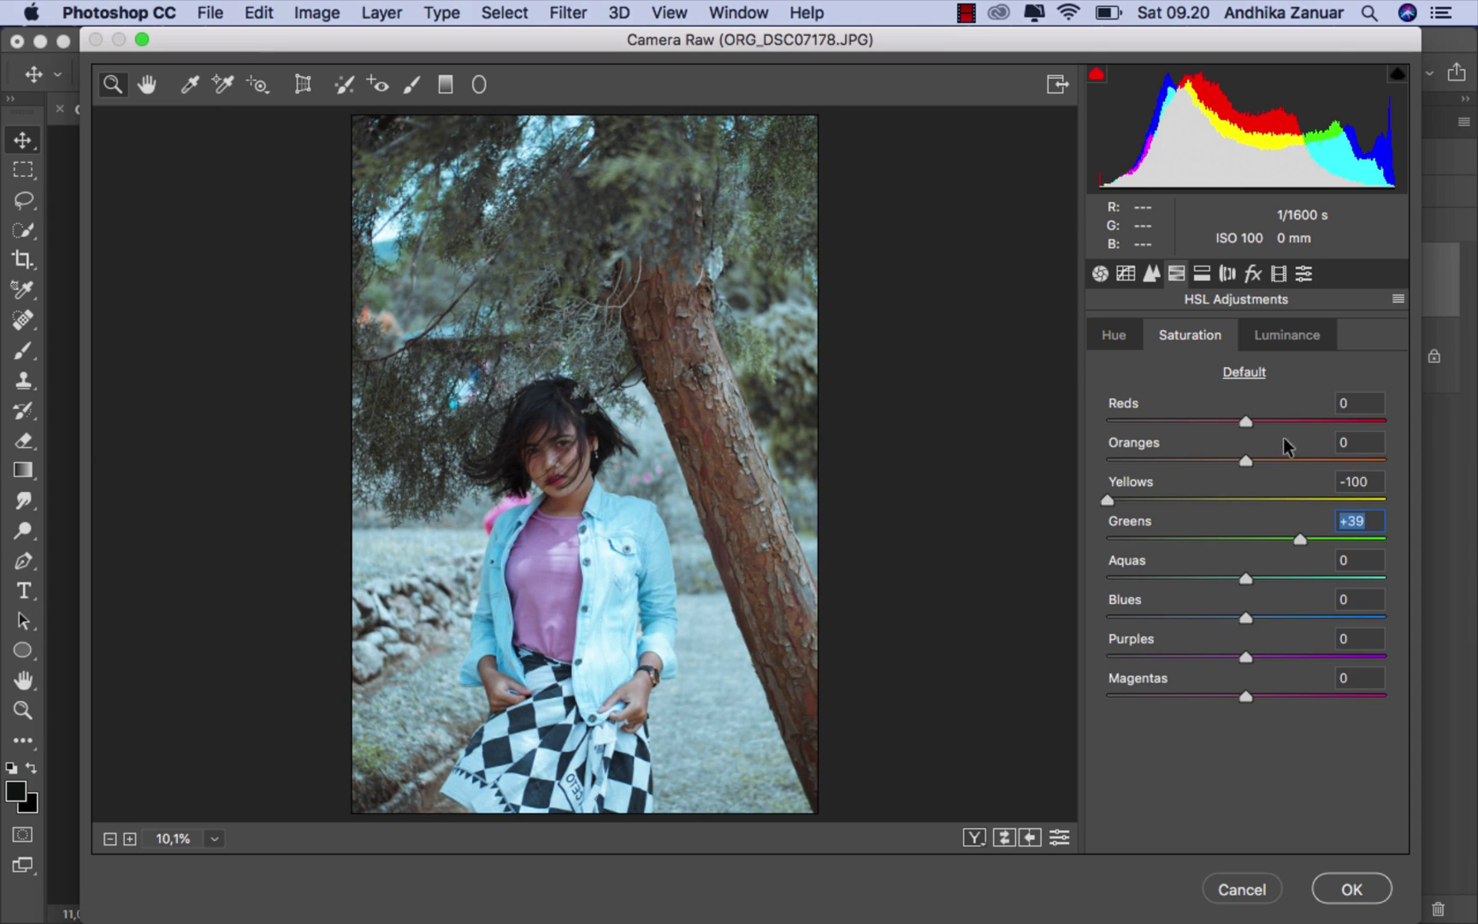
{"action": "left_click", "coordinate": [1280, 337]}
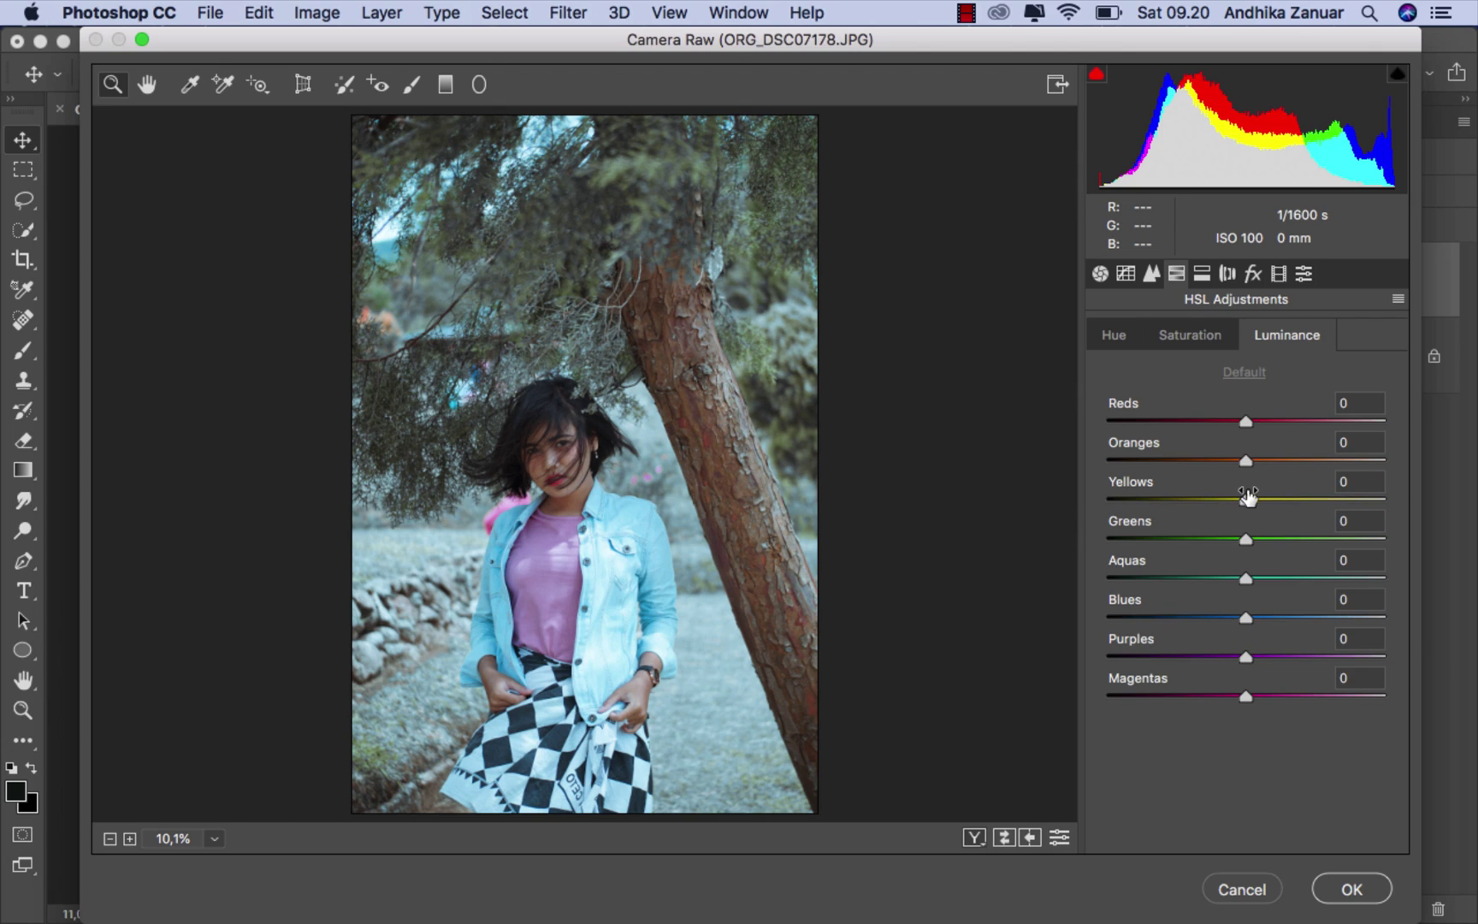
- Raise Luminance Yellows to +48 and Greens to +35, then compare before/after zoomed on the face
{"action": "left_click_drag", "start_coordinate": [1247, 499], "coordinate": [1312, 495]}
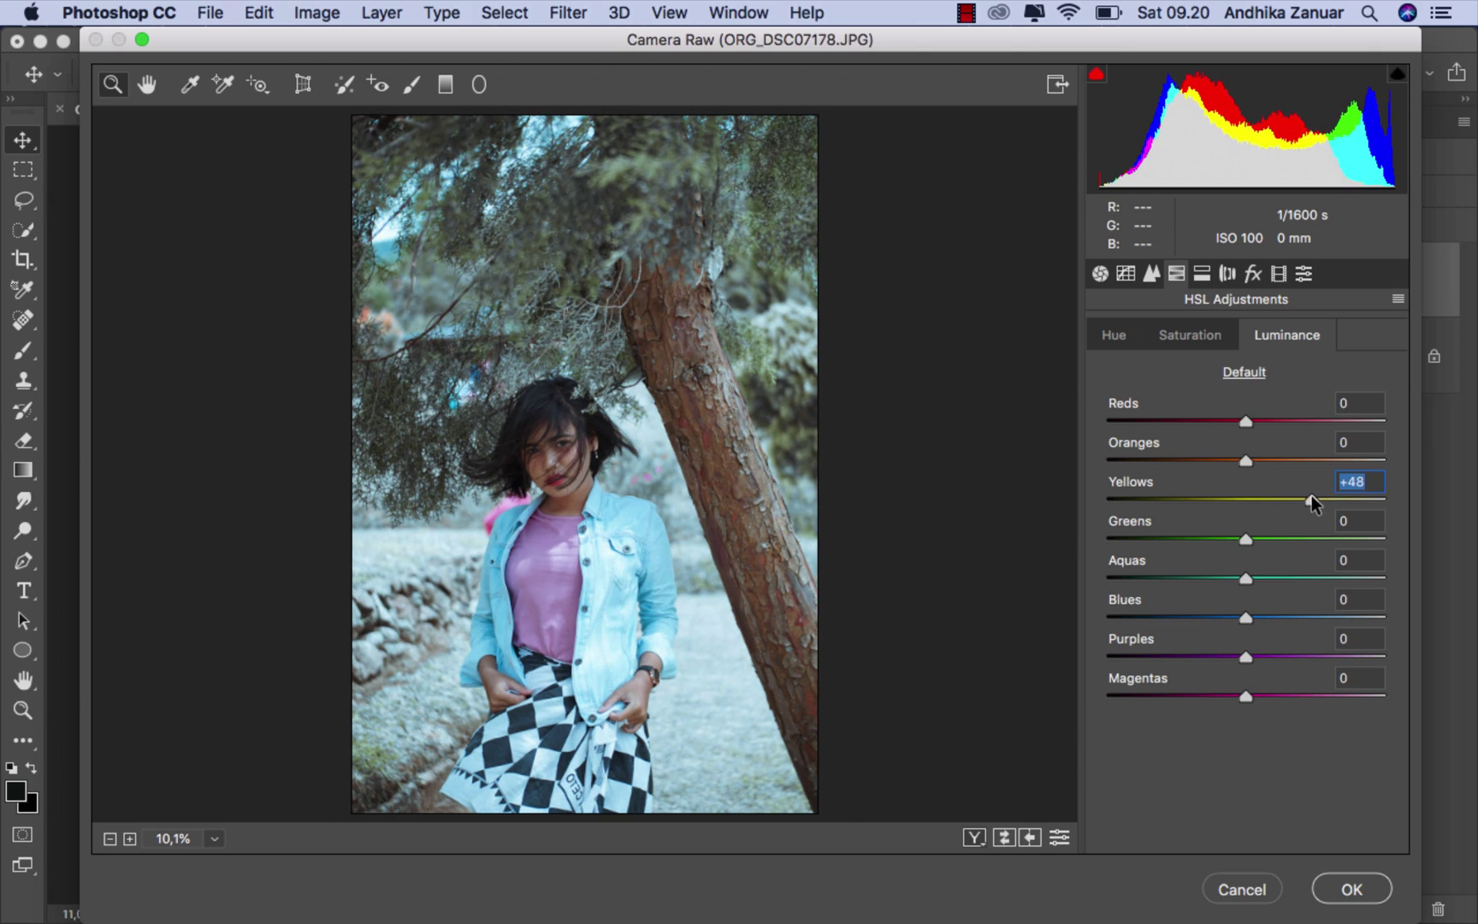
{"action": "left_click_drag", "start_coordinate": [1248, 536], "coordinate": [1296, 532]}
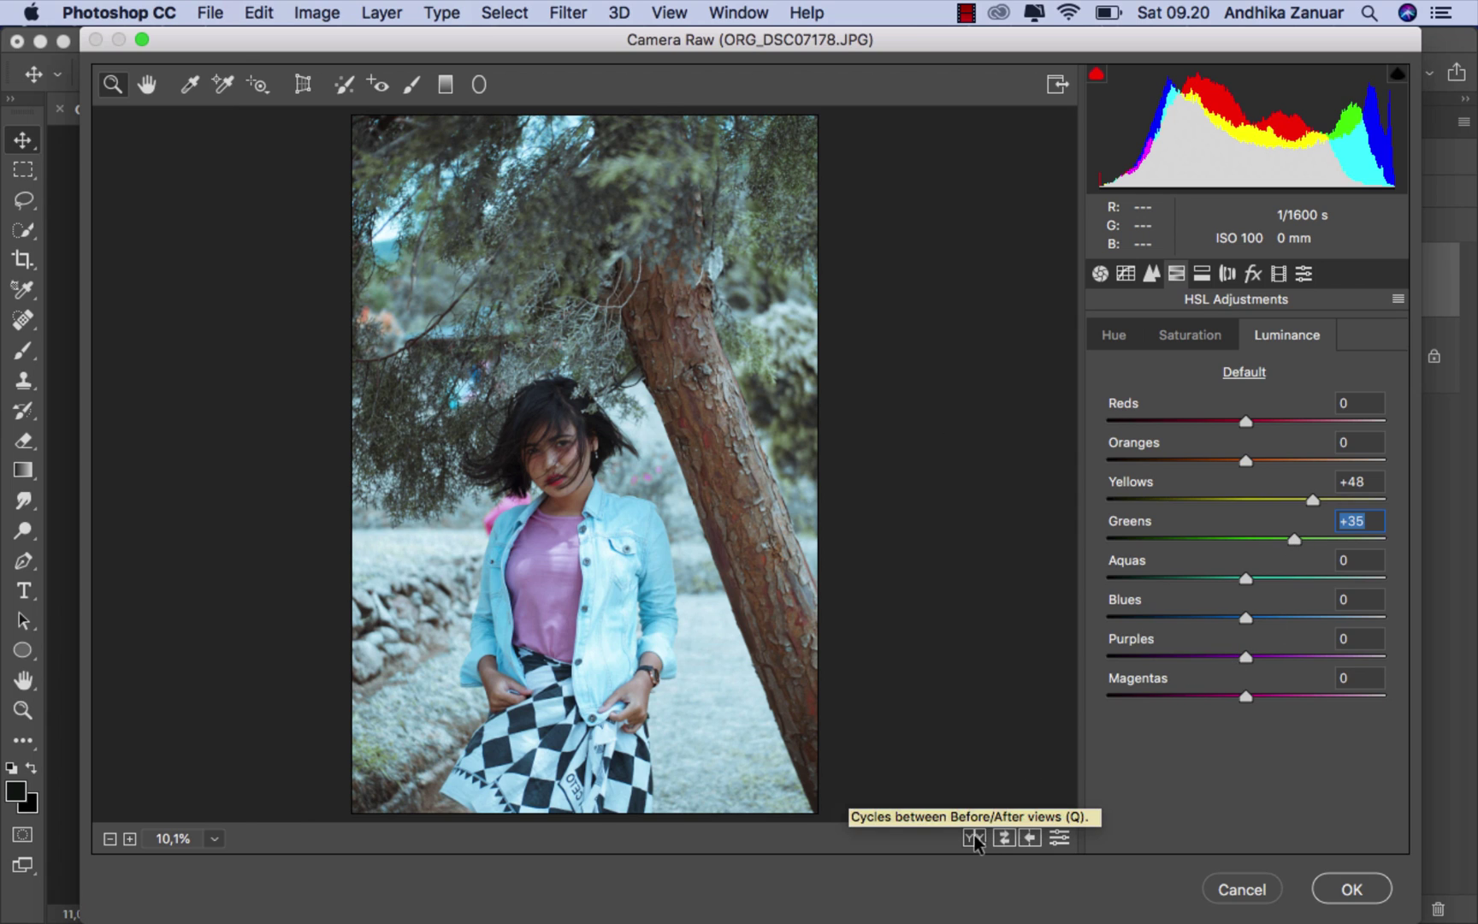
{"action": "left_click", "coordinate": [974, 837]}
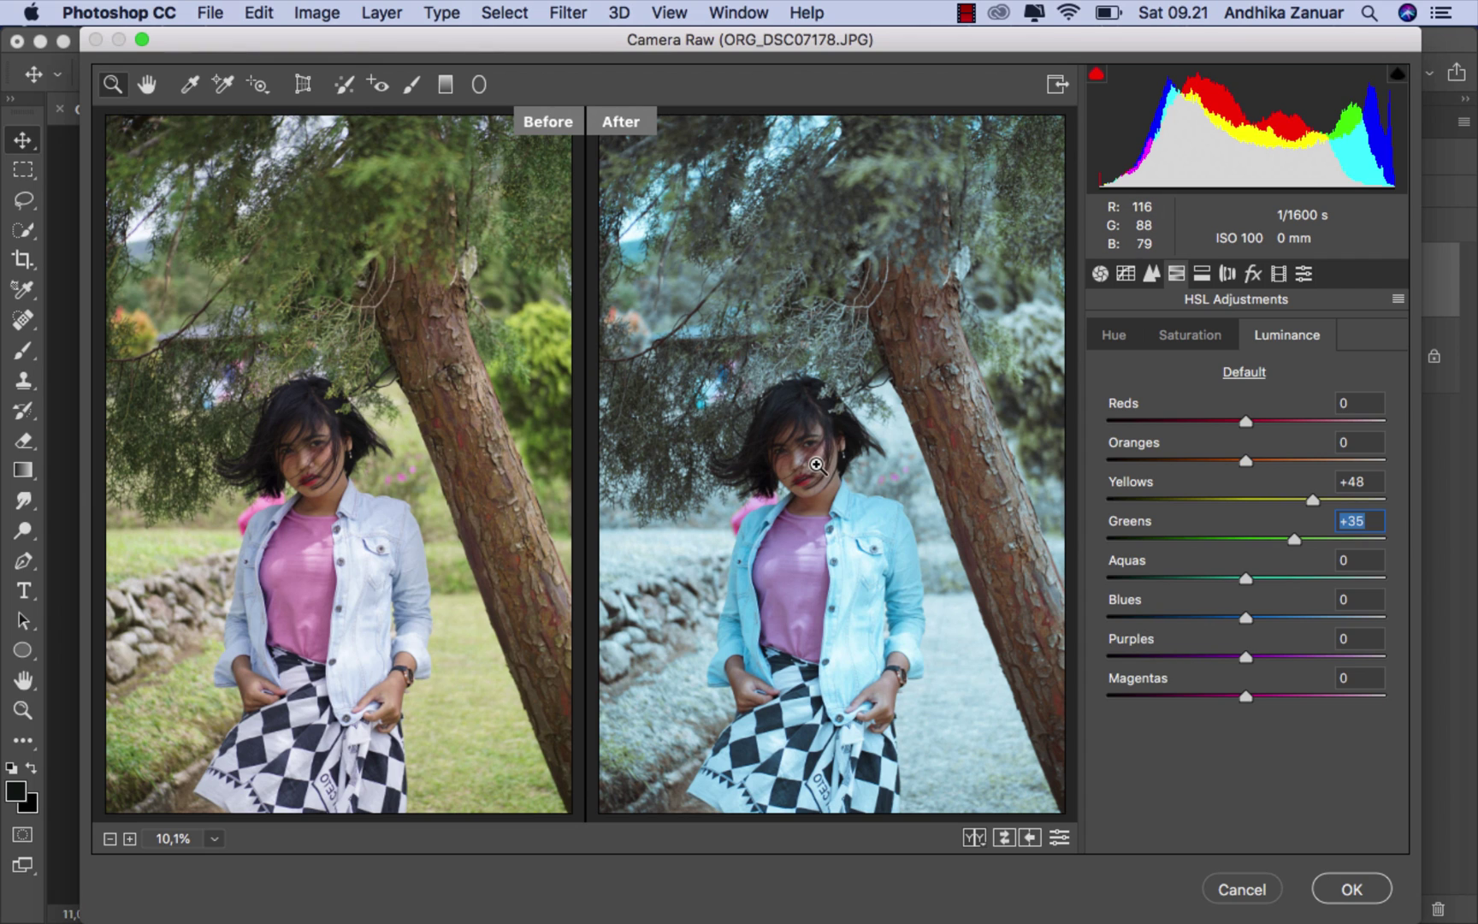
{"action": "left_click", "coordinate": [811, 464]}
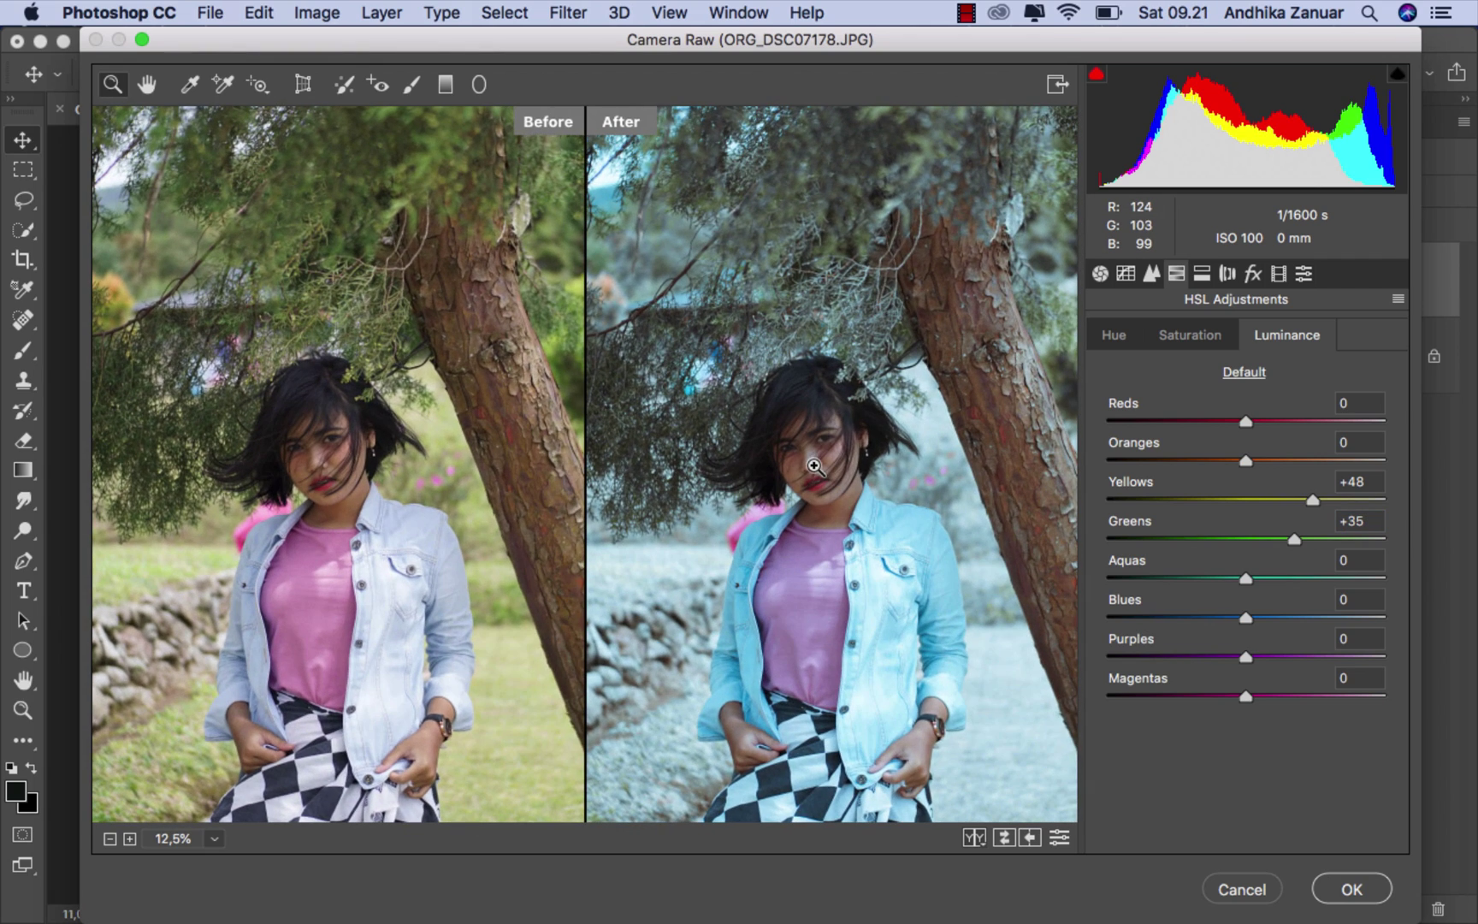
- Commit the Camera Raw grade as a smart filter and toggle the copy's visibility to compare
{"action": "left_click", "coordinate": [1352, 888]}
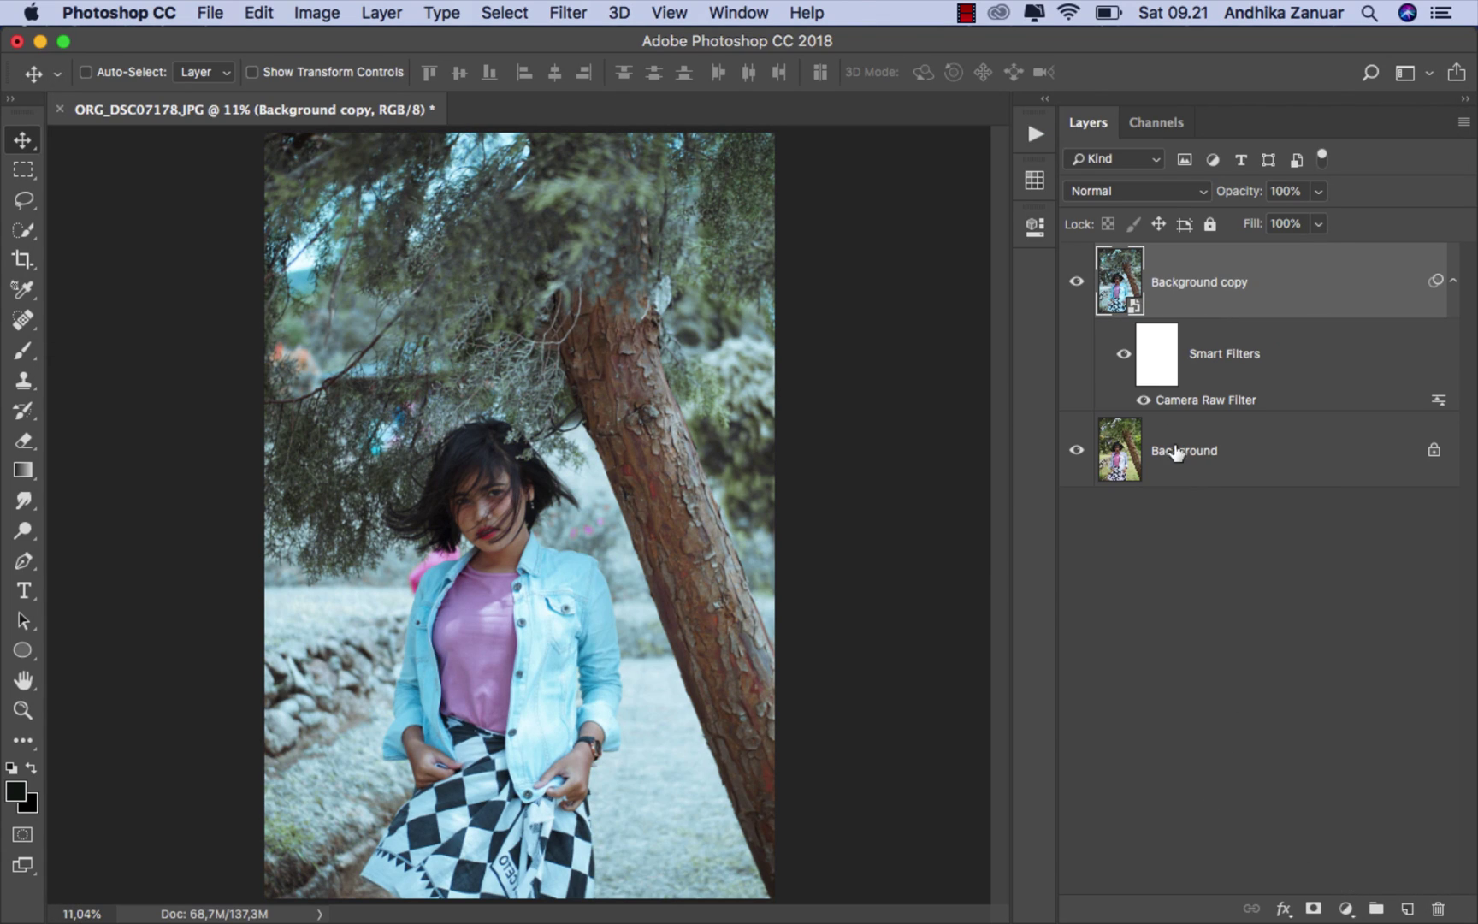
{"action": "left_click", "coordinate": [1078, 282]}
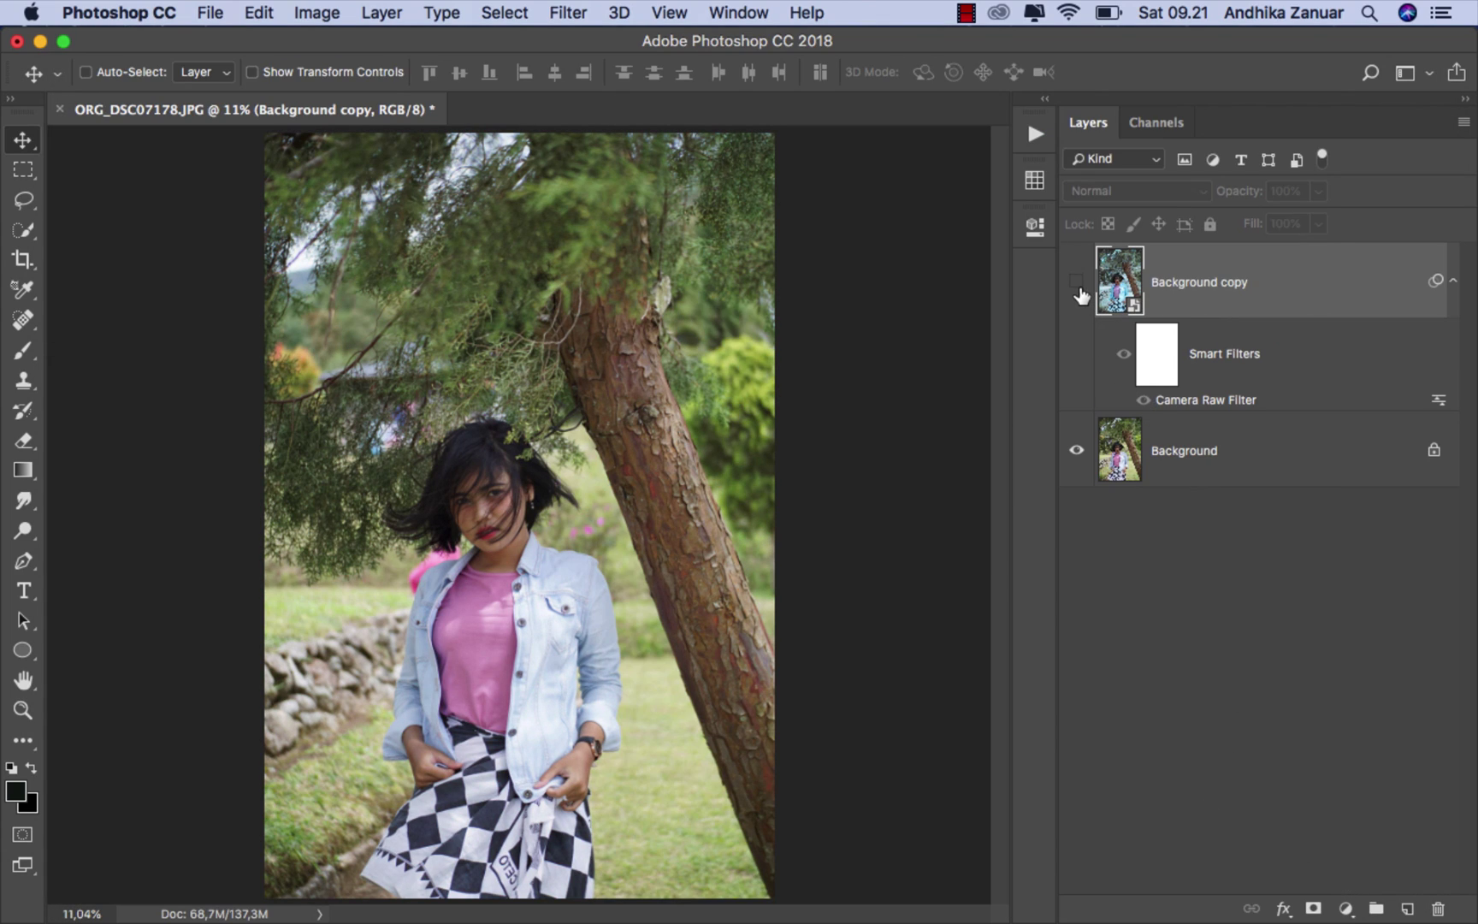
{"action": "left_click", "coordinate": [1078, 285]}
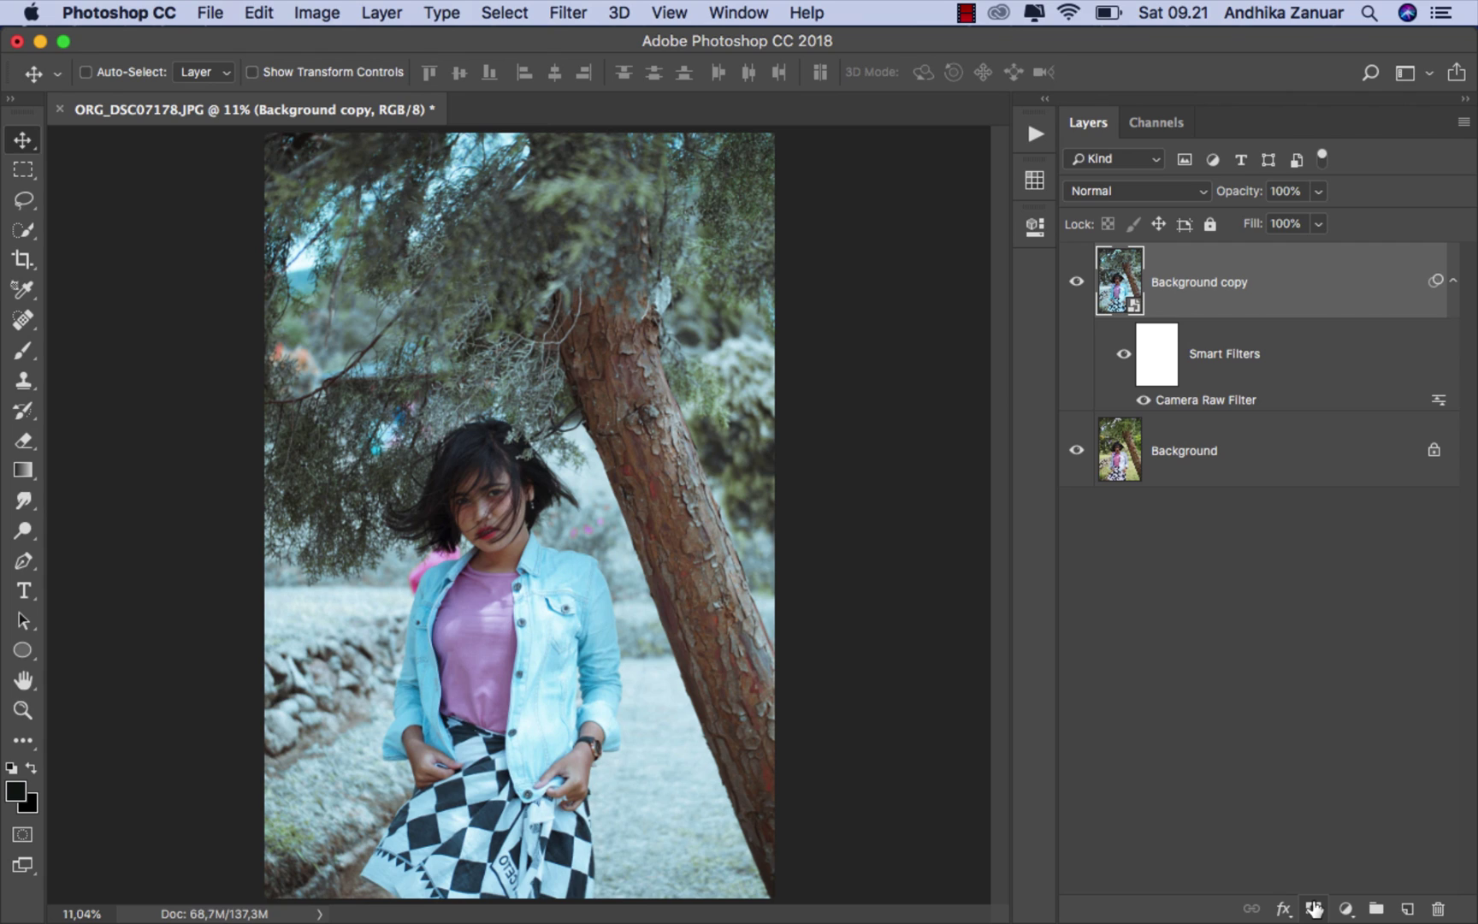
- Add a Channel Mixer layer with Red output mixing Green +19 and Blue -26
{"action": "left_click", "coordinate": [1346, 908]}
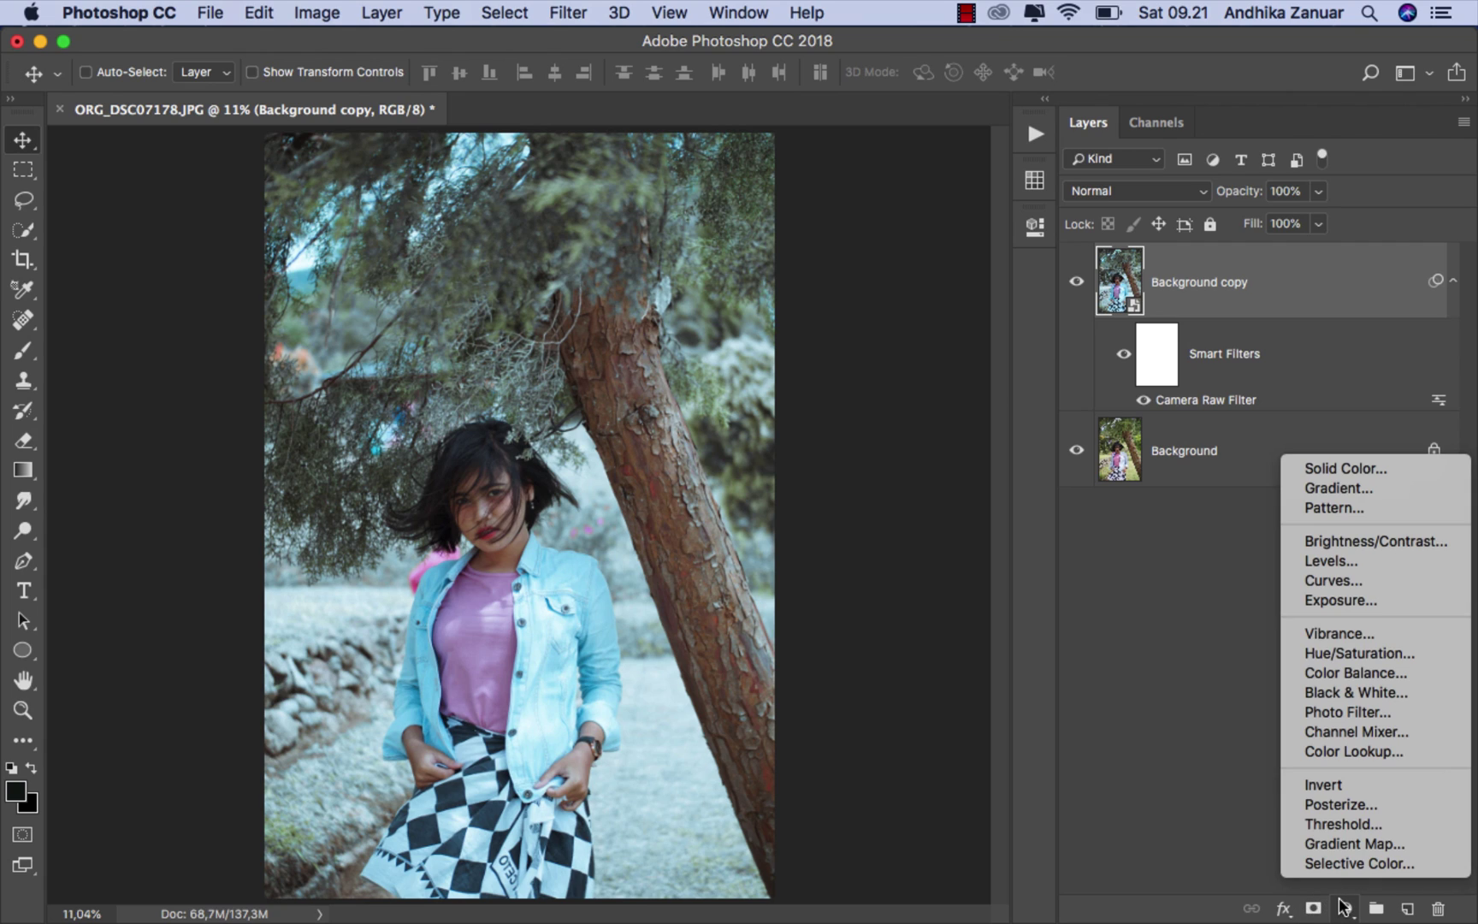
{"action": "left_click", "coordinate": [1366, 732]}
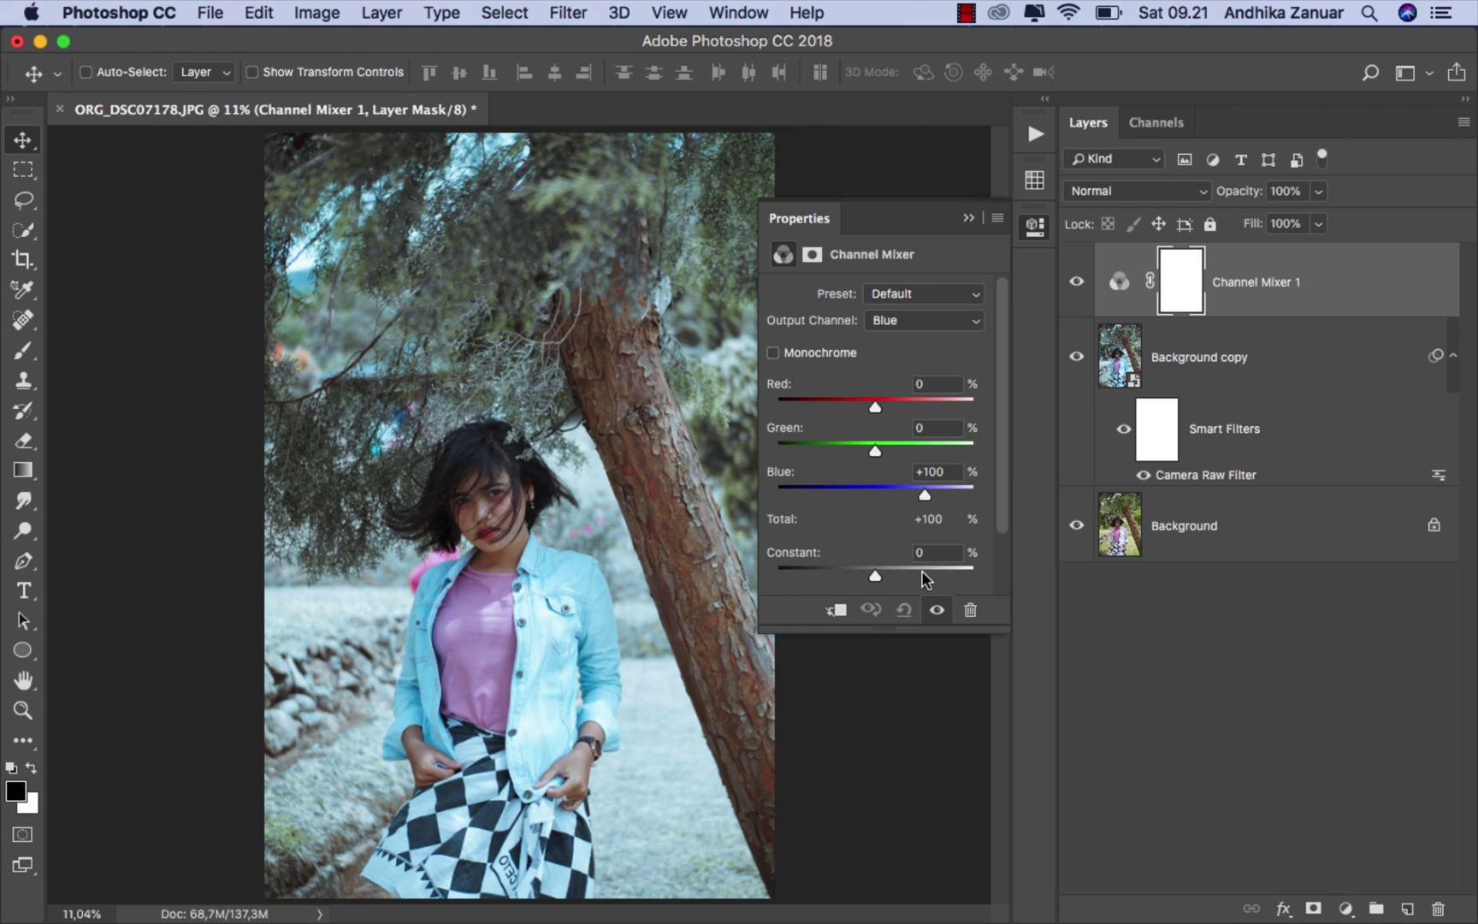
{"action": "left_click", "coordinate": [899, 320]}
{"action": "left_click", "coordinate": [894, 291]}
{"action": "left_click_drag", "start_coordinate": [876, 453], "coordinate": [884, 453]}
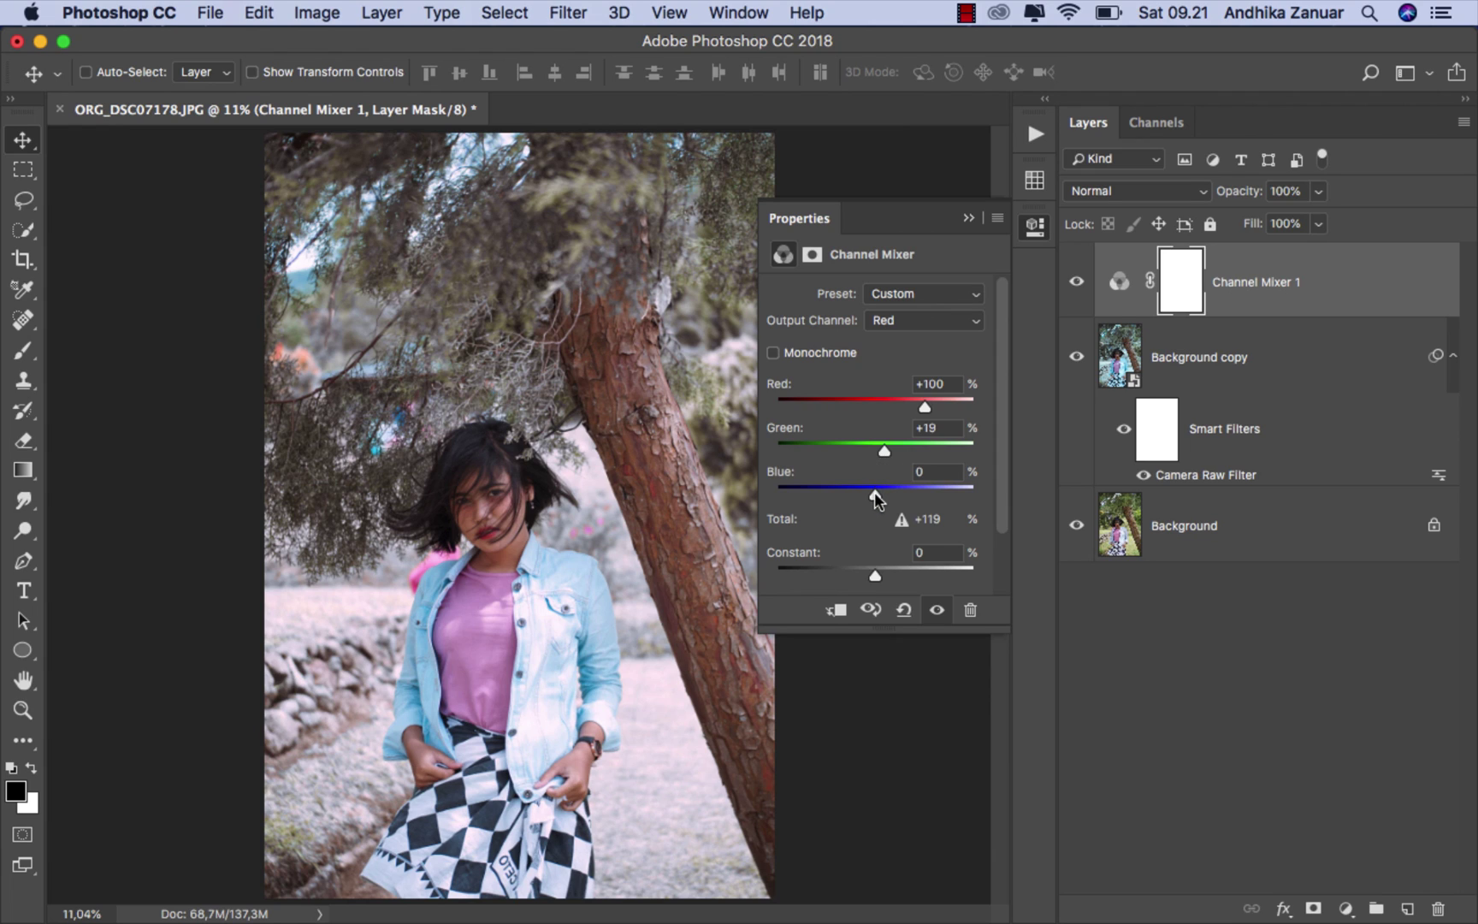
{"action": "left_click_drag", "start_coordinate": [874, 491], "coordinate": [862, 489]}
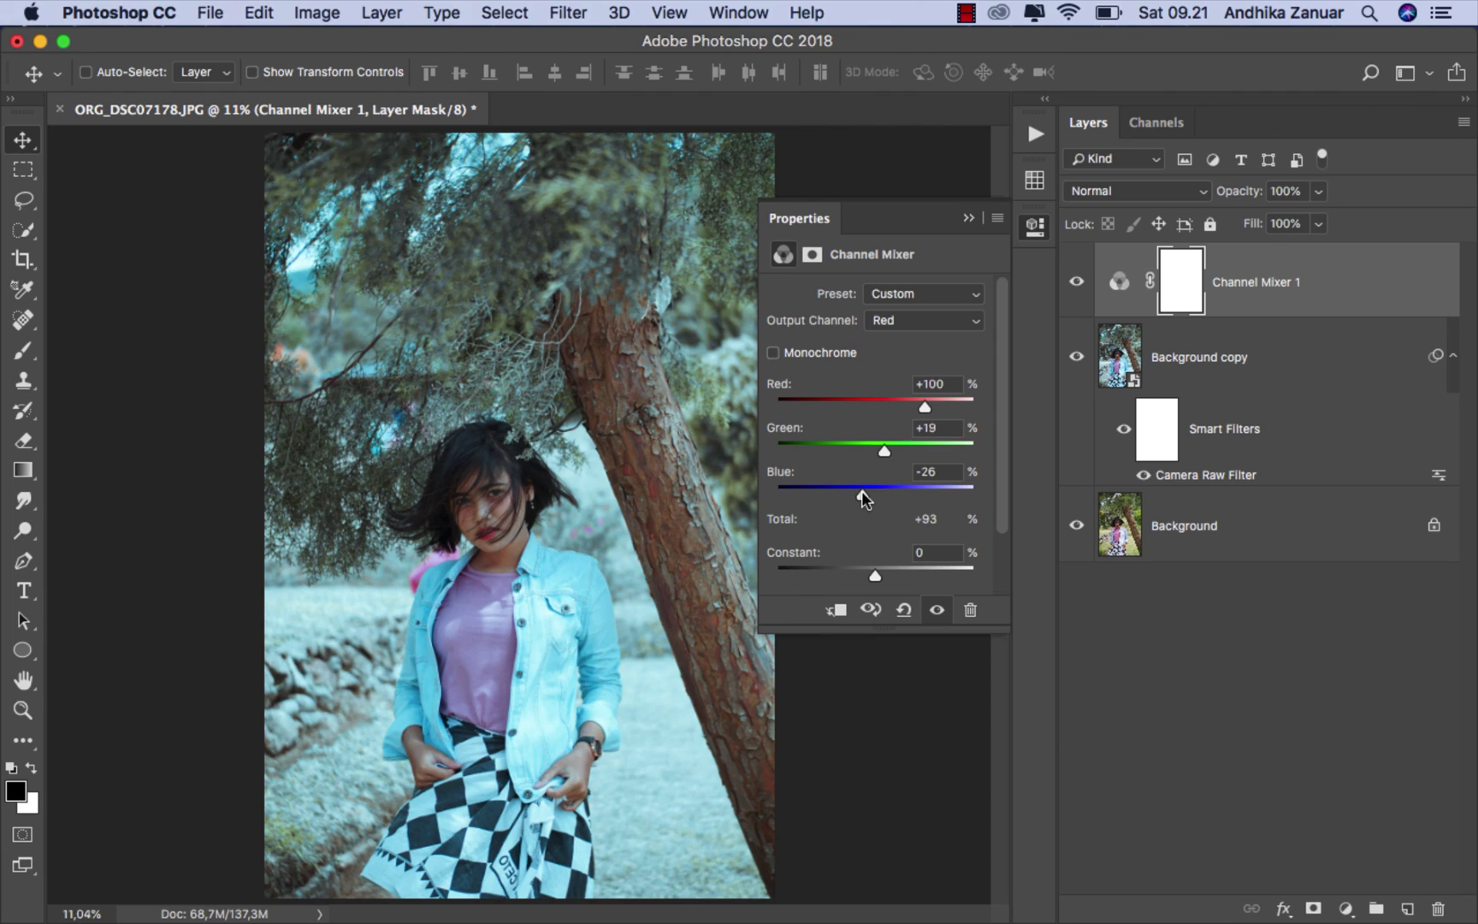
- Set the Channel Mixer Green output to Red +37, Green +42, Blue +16
{"action": "left_click", "coordinate": [905, 322]}
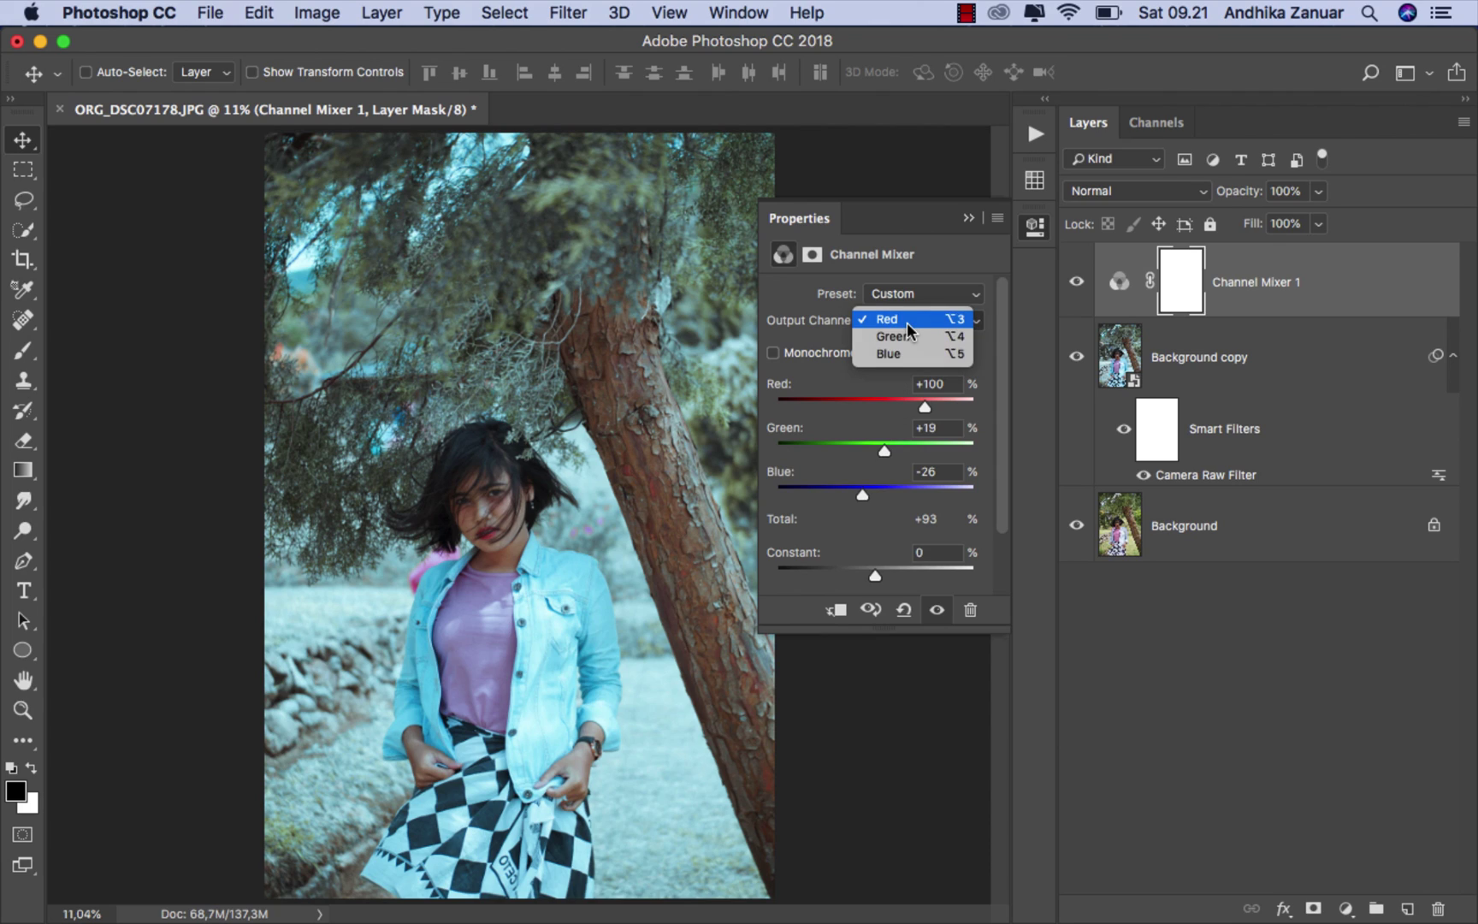
{"action": "left_click", "coordinate": [911, 334]}
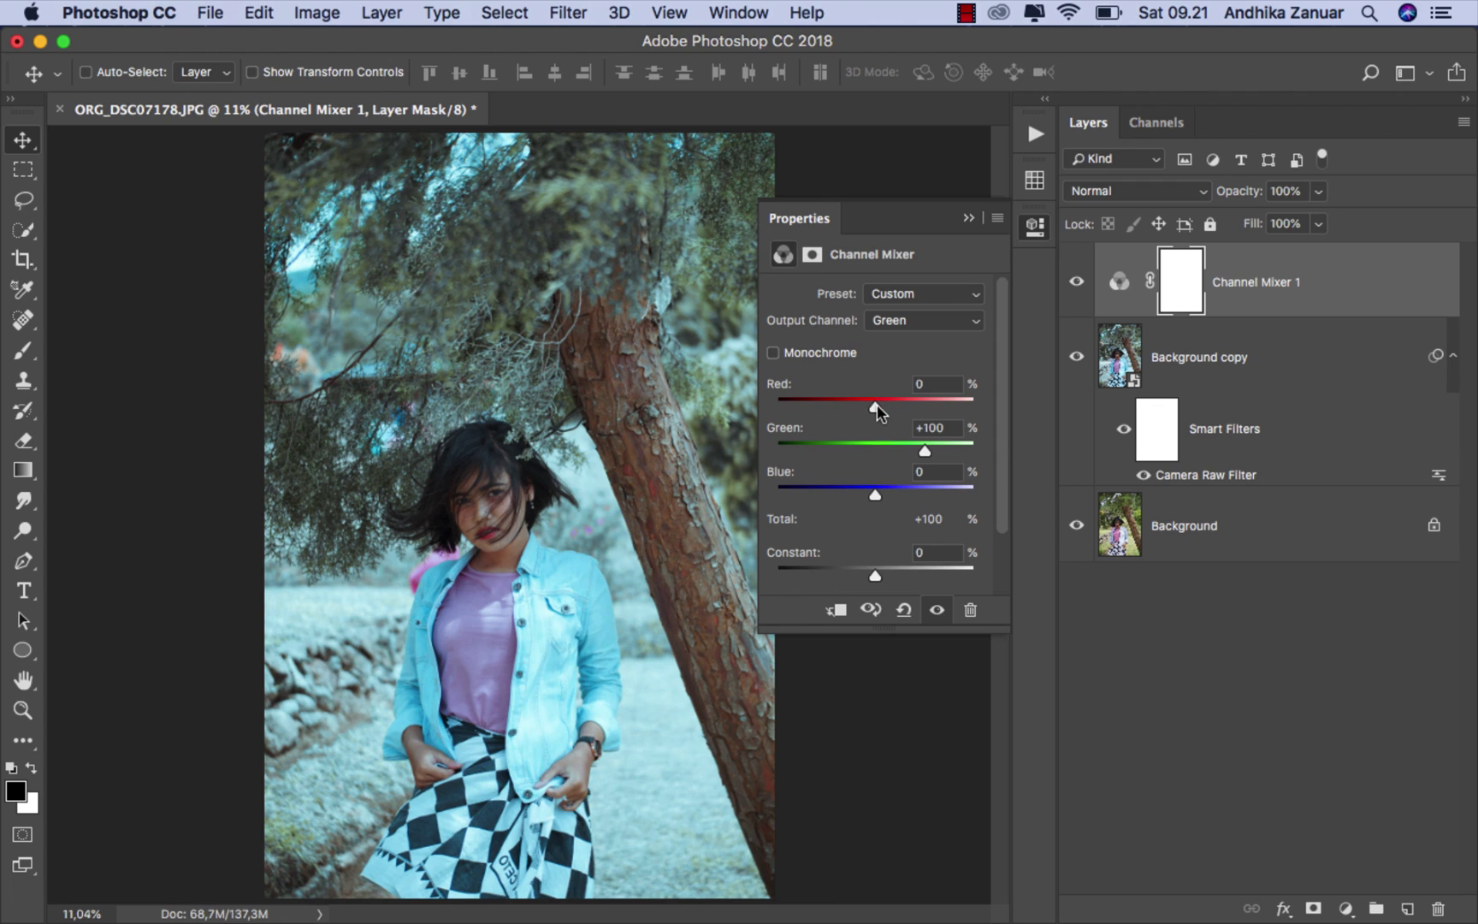
{"action": "left_click_drag", "start_coordinate": [877, 405], "coordinate": [888, 404]}
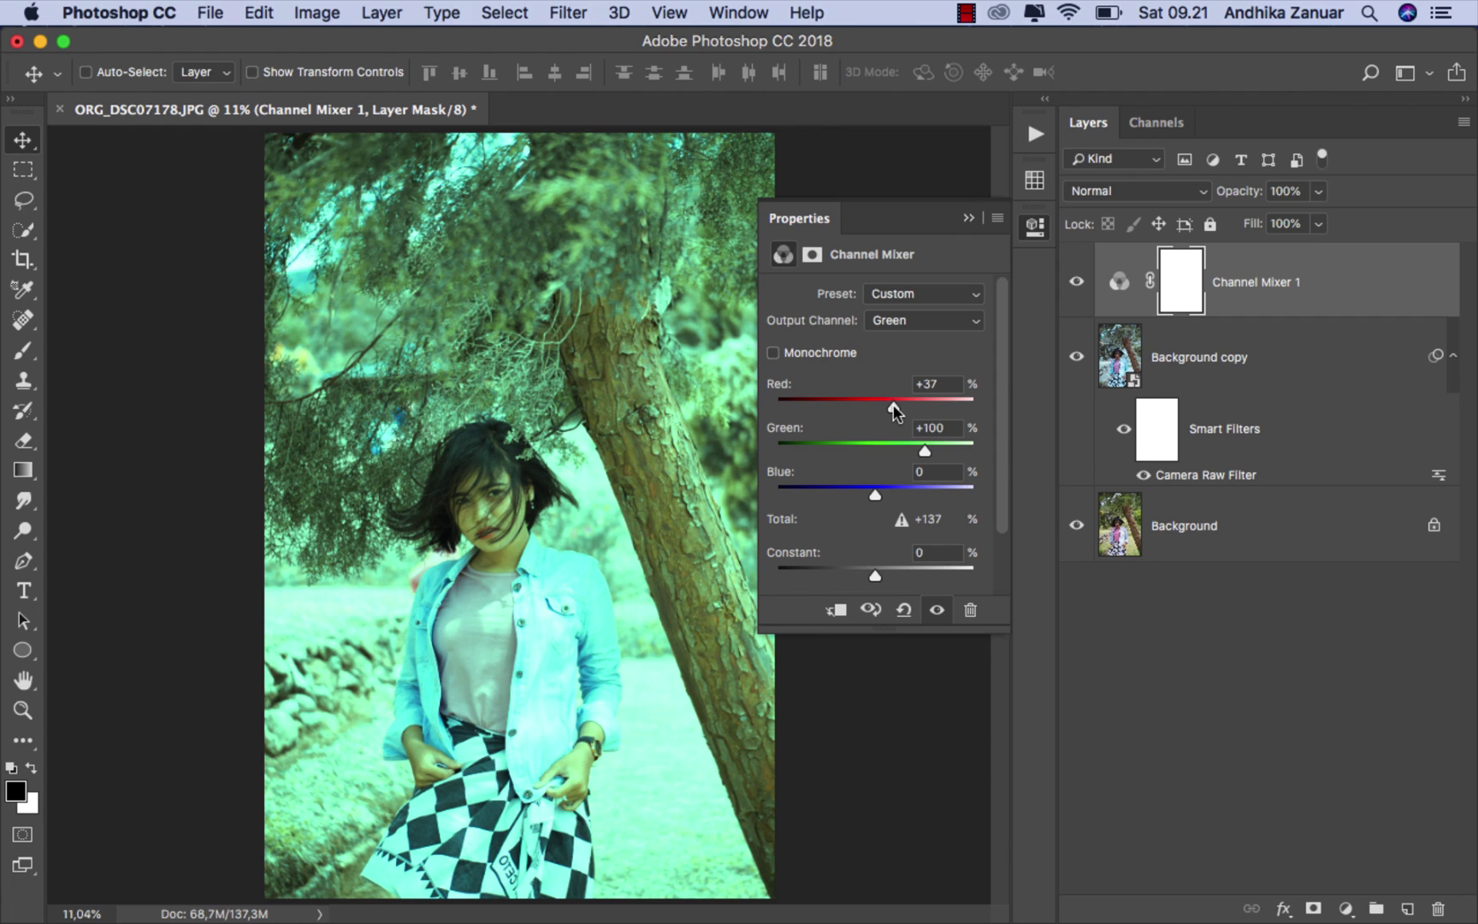
{"action": "left_click_drag", "start_coordinate": [875, 495], "coordinate": [895, 453]}
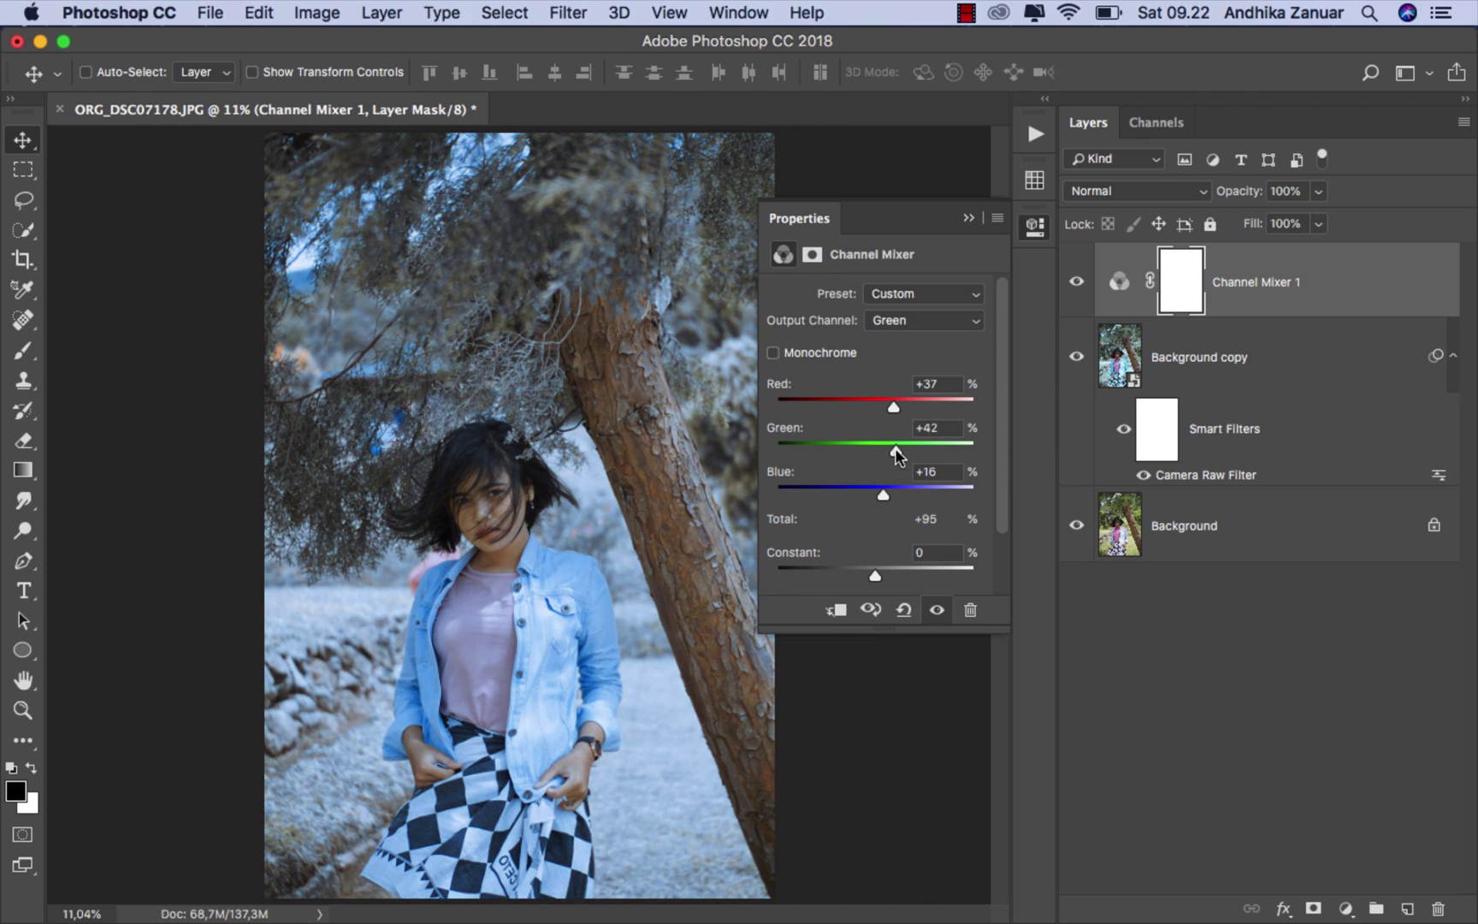
- Set the Blue output to Red +12, Green -21, Blue +98, then compare and select the layer
{"action": "left_click", "coordinate": [924, 323]}
{"action": "left_click", "coordinate": [927, 337]}
{"action": "left_click_drag", "start_coordinate": [876, 405], "coordinate": [887, 408]}
{"action": "left_click_drag", "start_coordinate": [877, 446], "coordinate": [861, 446]}
{"action": "left_click", "coordinate": [923, 487]}
{"action": "left_click", "coordinate": [969, 219]}
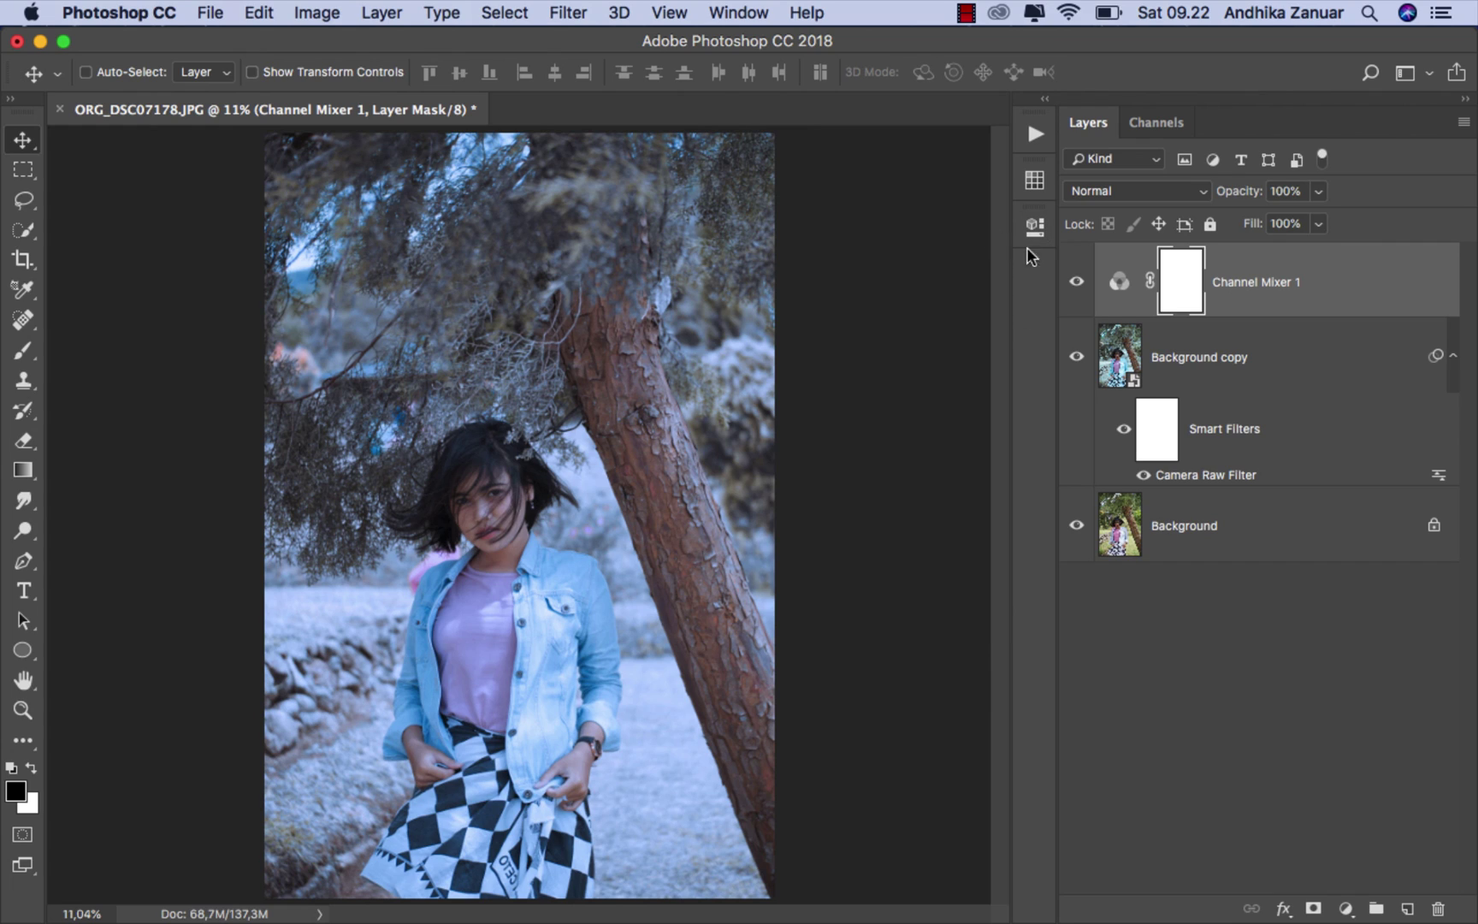
{"action": "left_click", "coordinate": [1073, 284]}
{"action": "left_click", "coordinate": [1071, 286]}
{"action": "left_click", "coordinate": [1299, 295]}
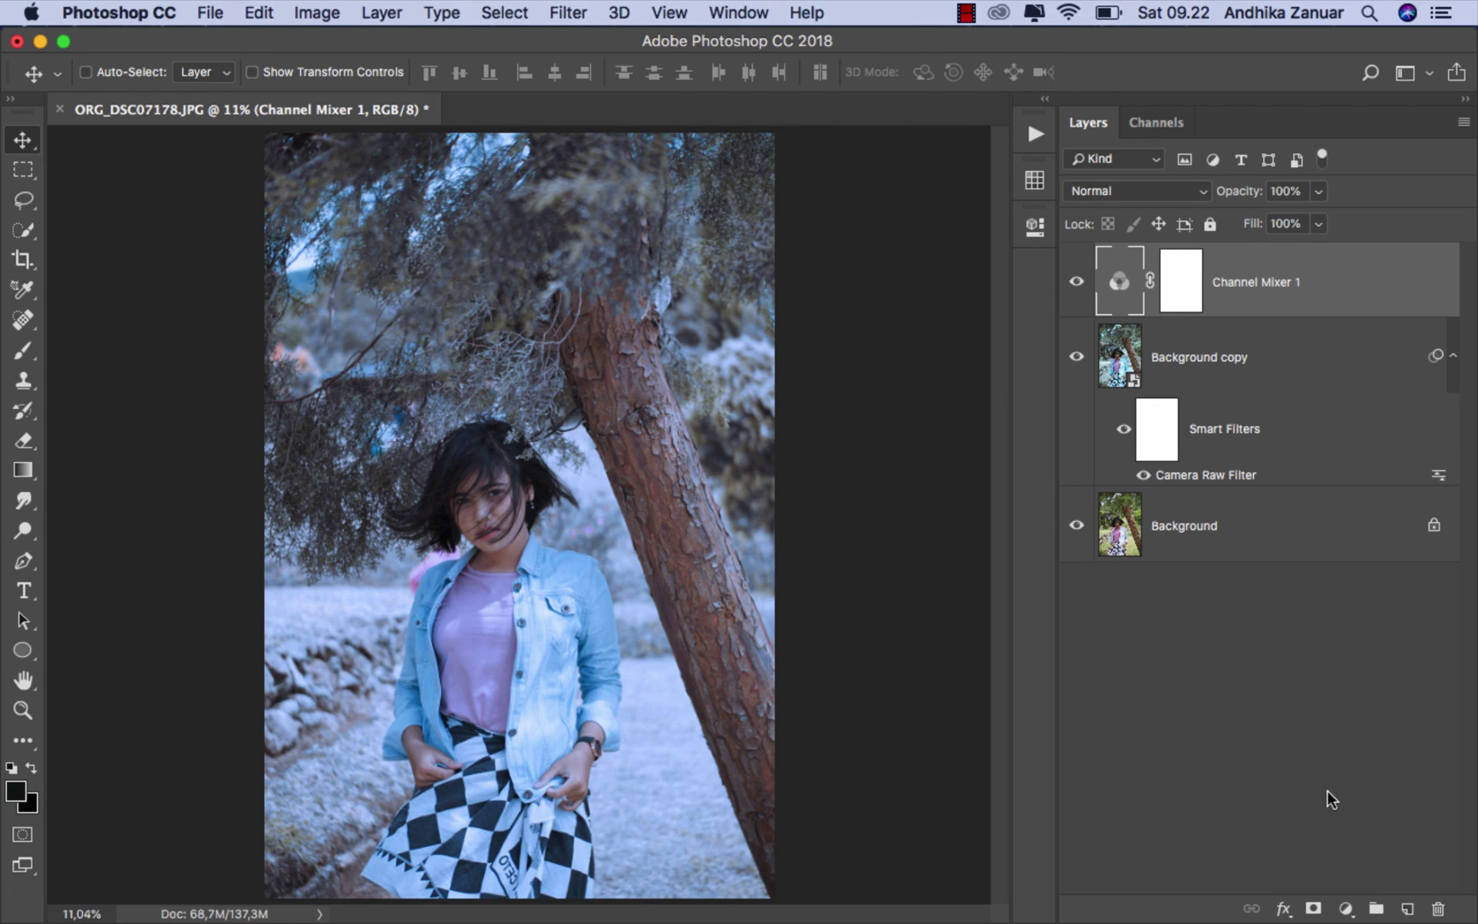
- Add a Curves layer with white point at input 243, nudged black point and two midtone points
{"action": "left_click", "coordinate": [1346, 909]}
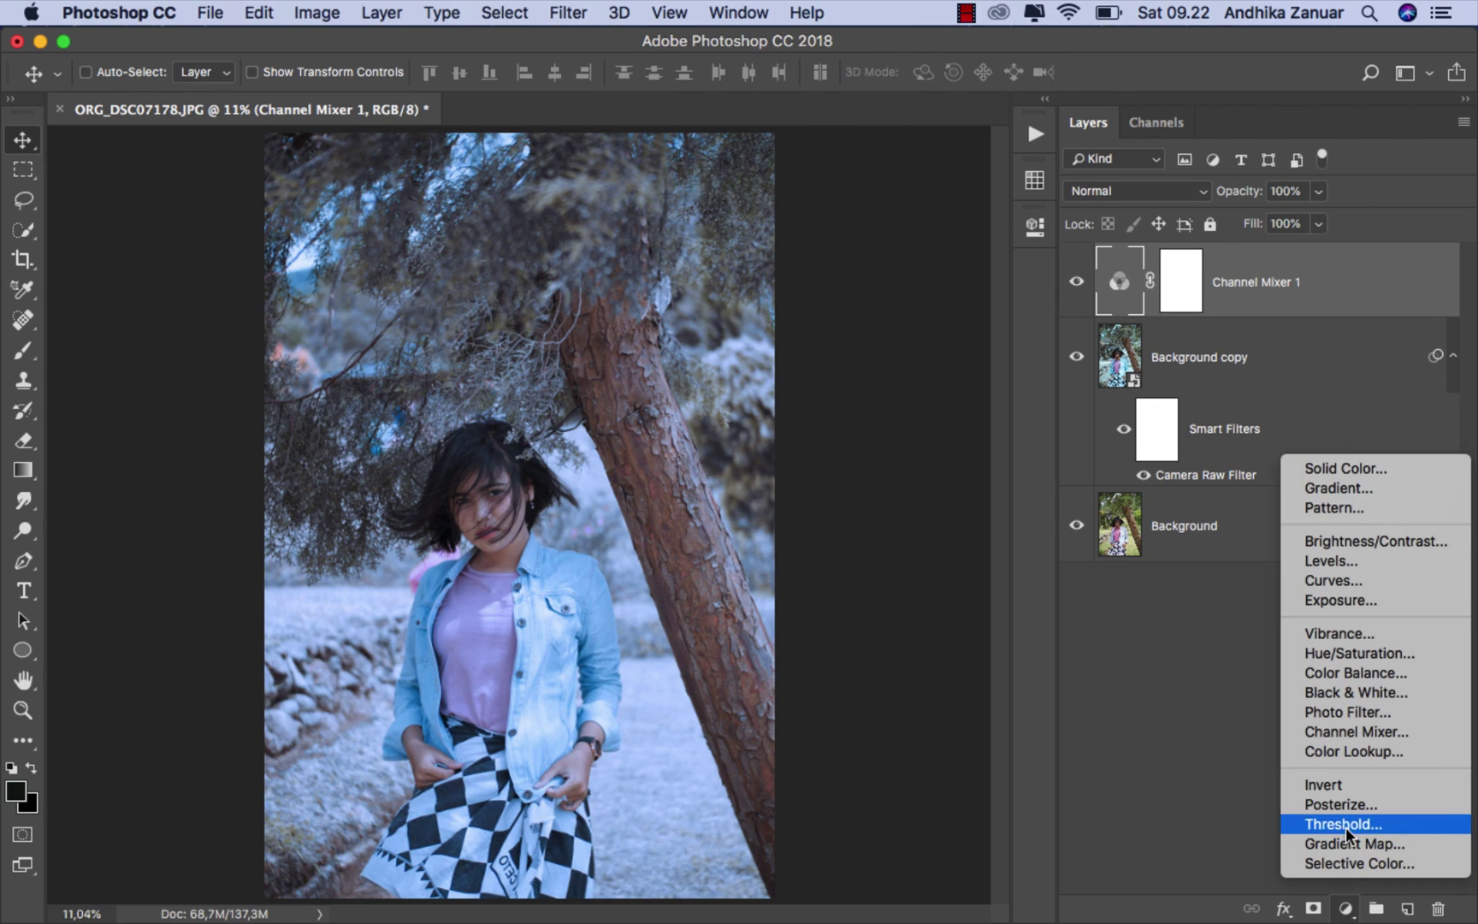
{"action": "left_click", "coordinate": [1357, 581]}
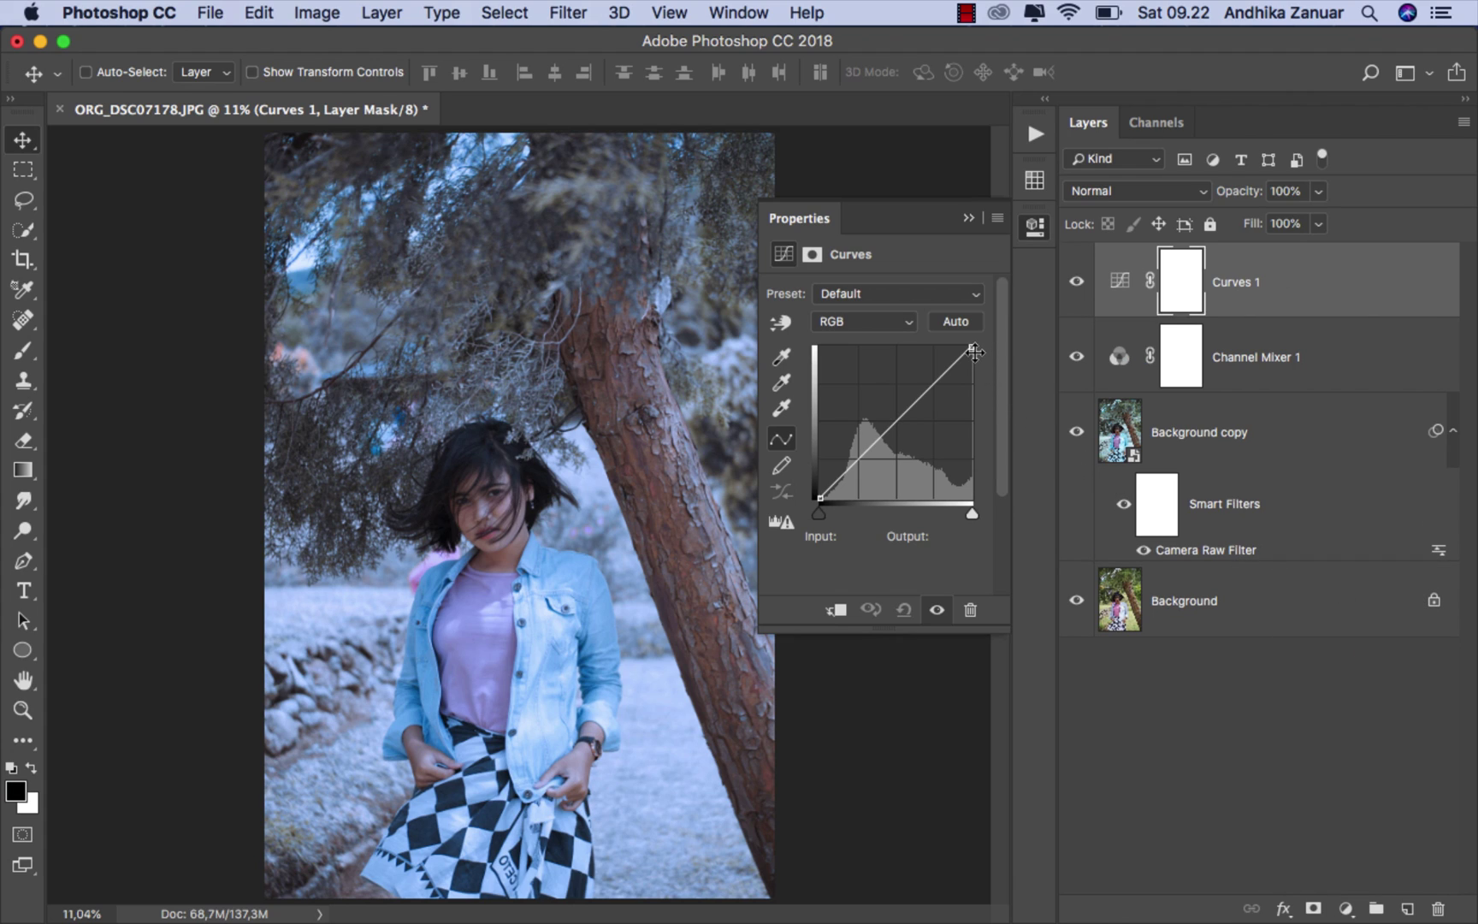
{"action": "left_click_drag", "start_coordinate": [971, 347], "coordinate": [966, 345]}
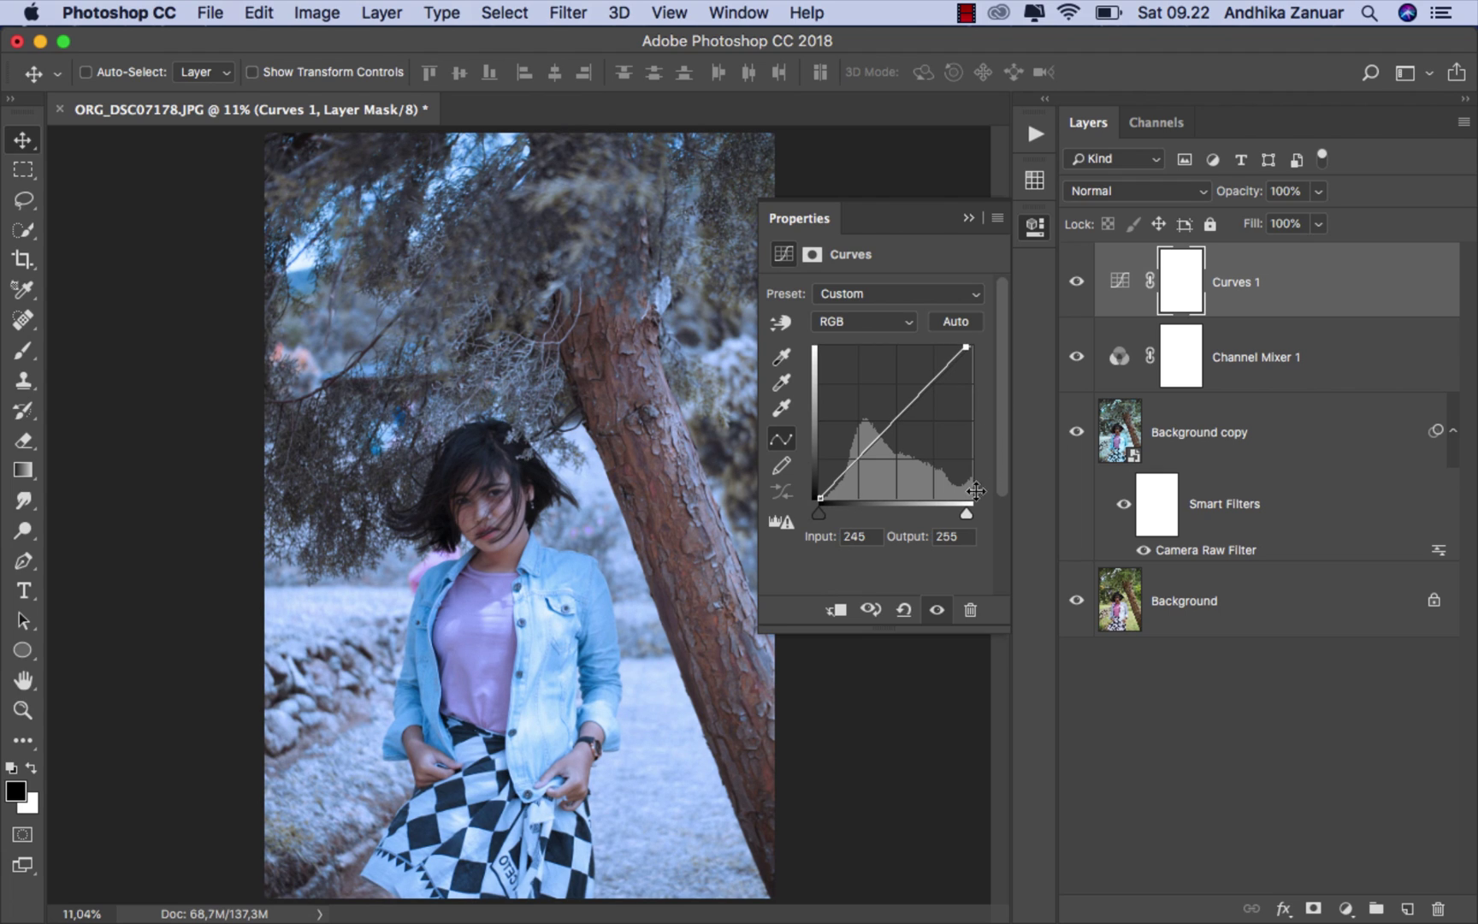
{"action": "left_click_drag", "start_coordinate": [968, 512], "coordinate": [965, 514]}
{"action": "left_click_drag", "start_coordinate": [818, 513], "coordinate": [821, 514]}
{"action": "left_click", "coordinate": [916, 395]}
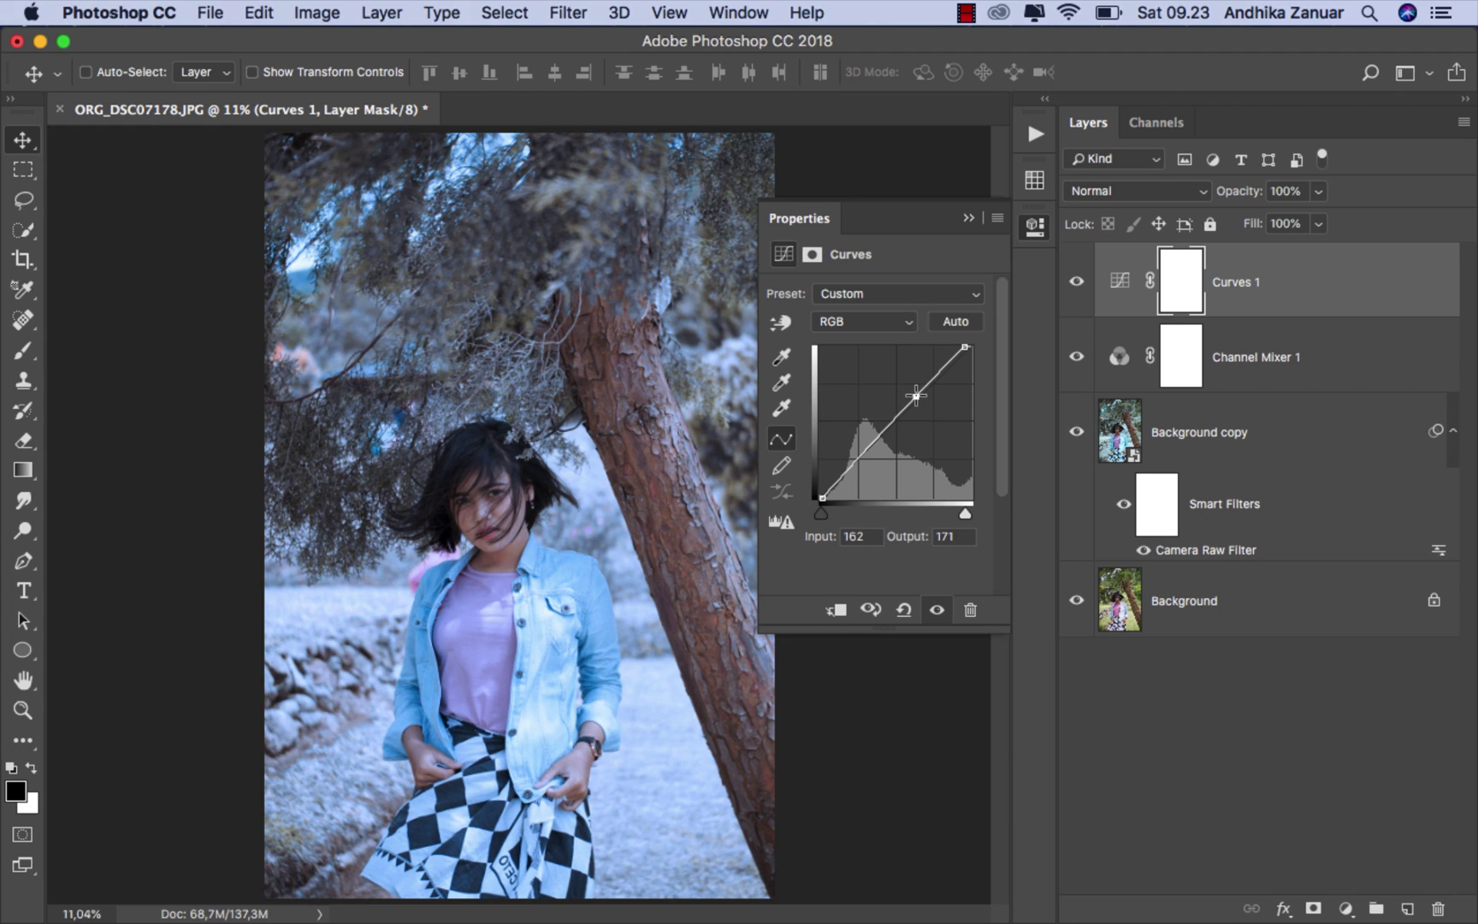
{"action": "left_click", "coordinate": [858, 458]}
- Toggle Curves 1 visibility to compare, close its properties and select the Curves 1 layer
{"action": "left_click", "coordinate": [1077, 282]}
{"action": "left_click", "coordinate": [1077, 281]}
{"action": "left_click", "coordinate": [970, 215]}
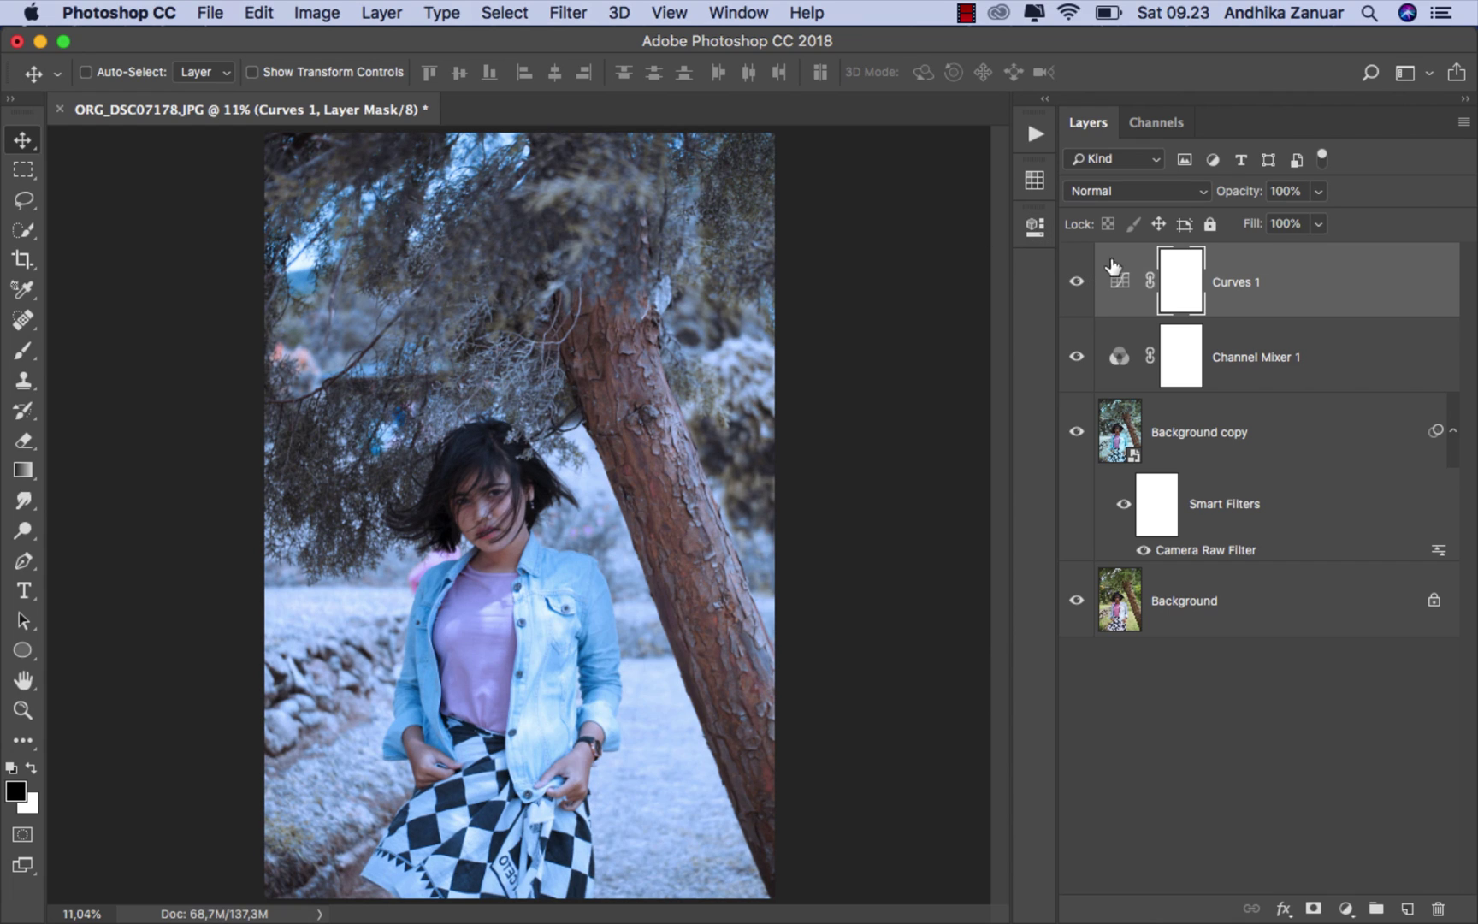
{"action": "left_click", "coordinate": [1292, 296]}
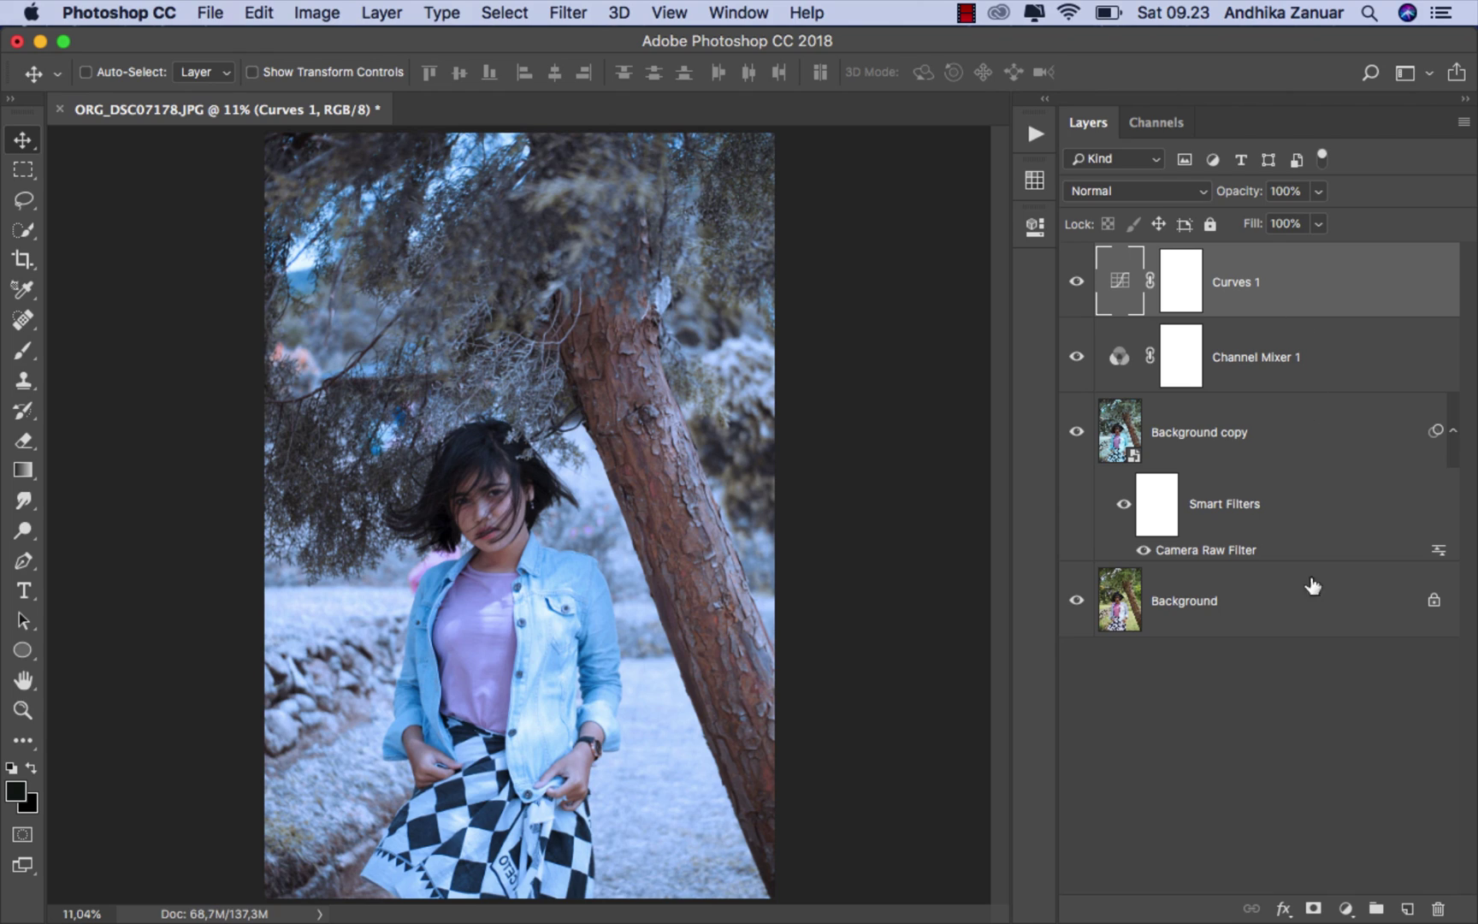
- Add a Brightness/Contrast adjustment layer with Brightness 12 and Contrast left at 0
{"action": "left_click", "coordinate": [1345, 908]}
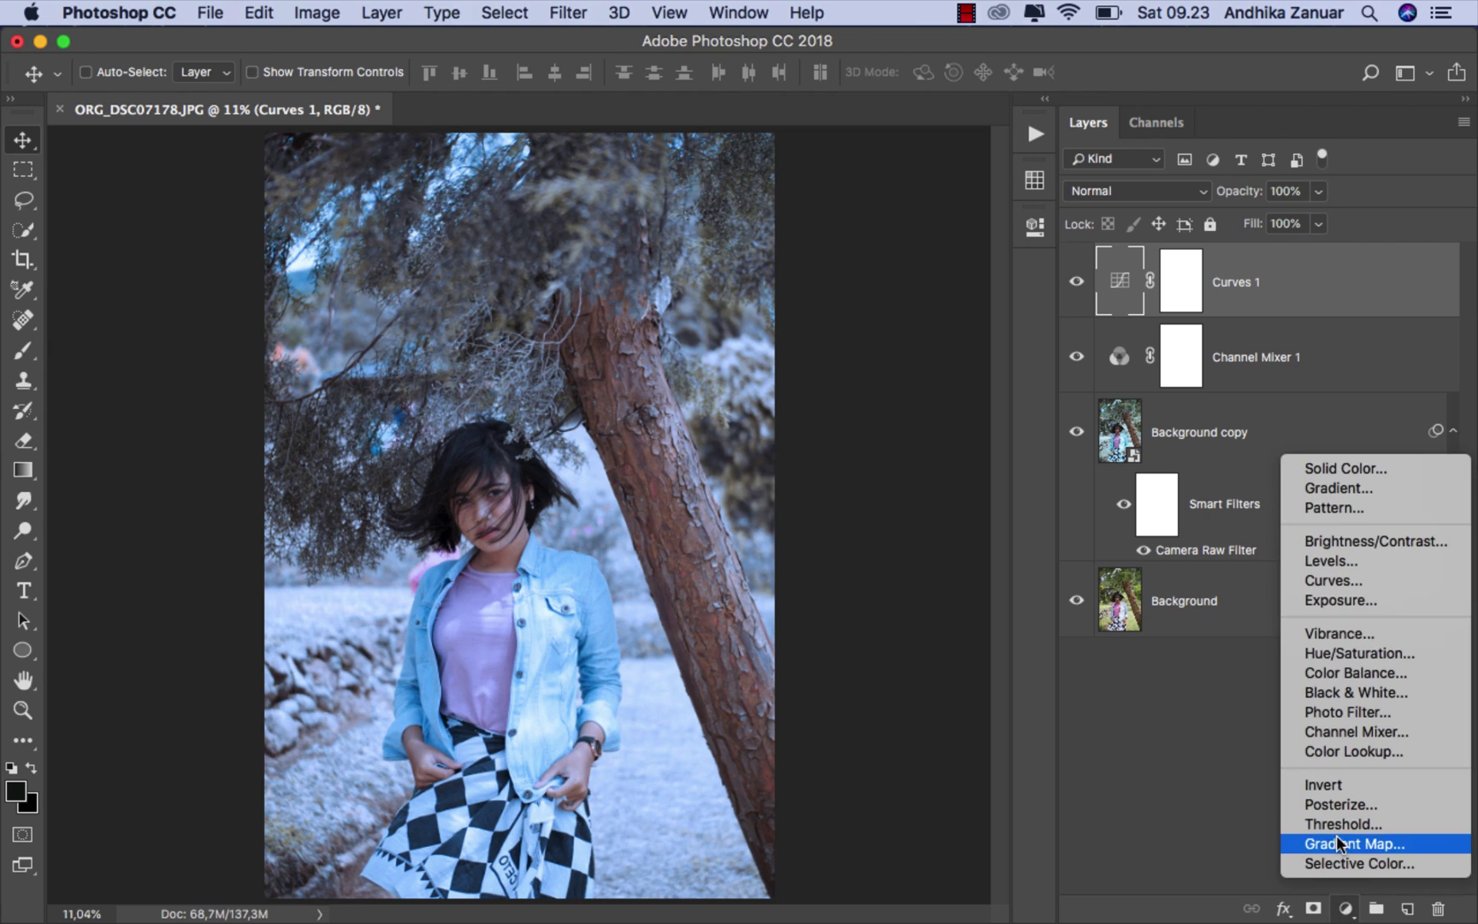
{"action": "left_click", "coordinate": [1356, 540]}
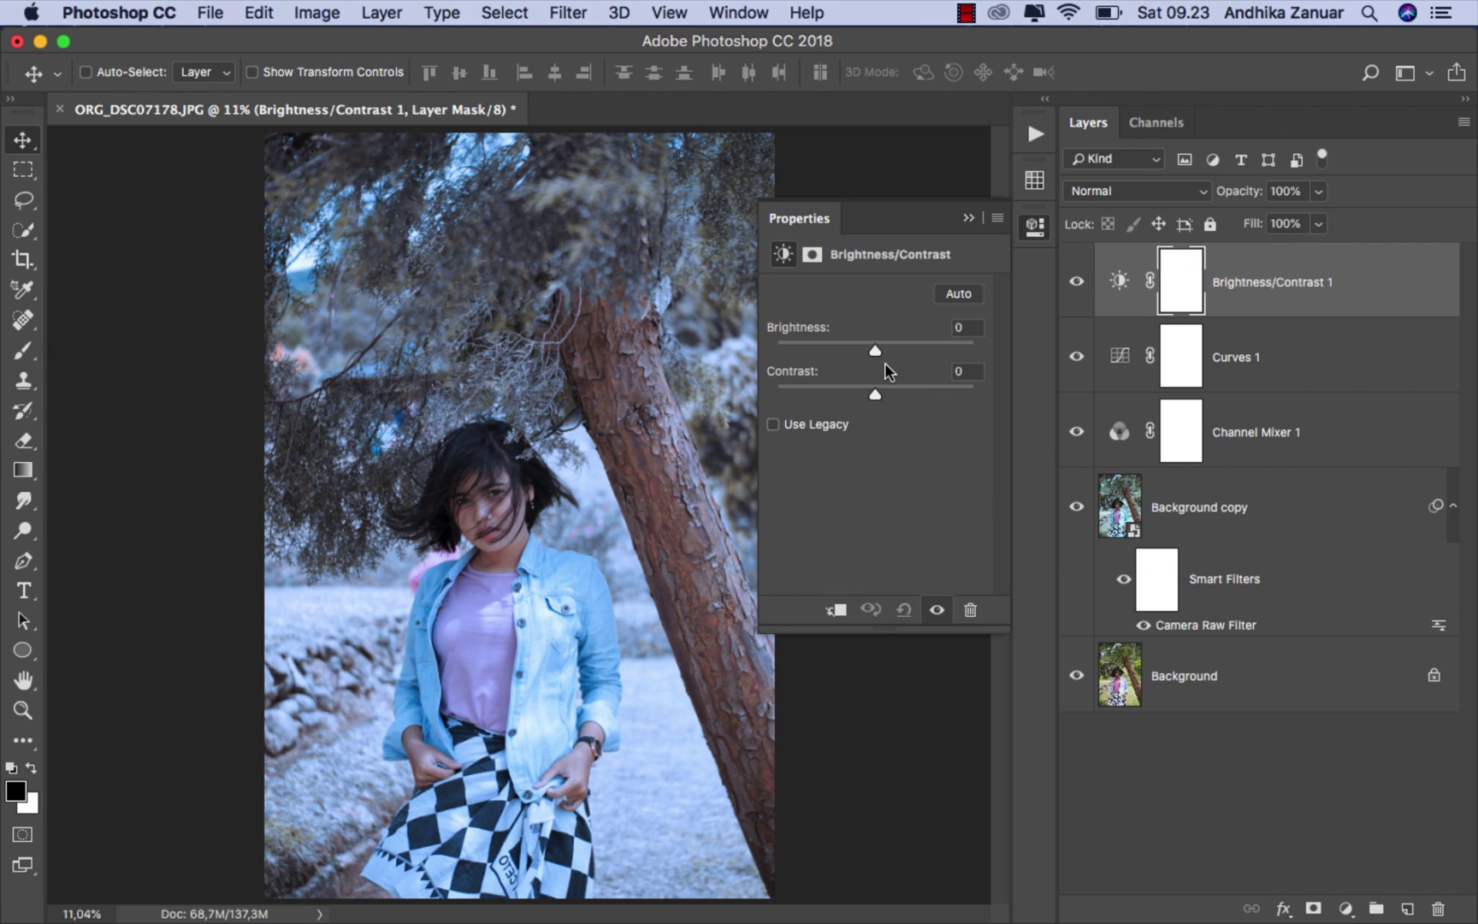
{"action": "left_click_drag", "start_coordinate": [877, 351], "coordinate": [882, 349]}
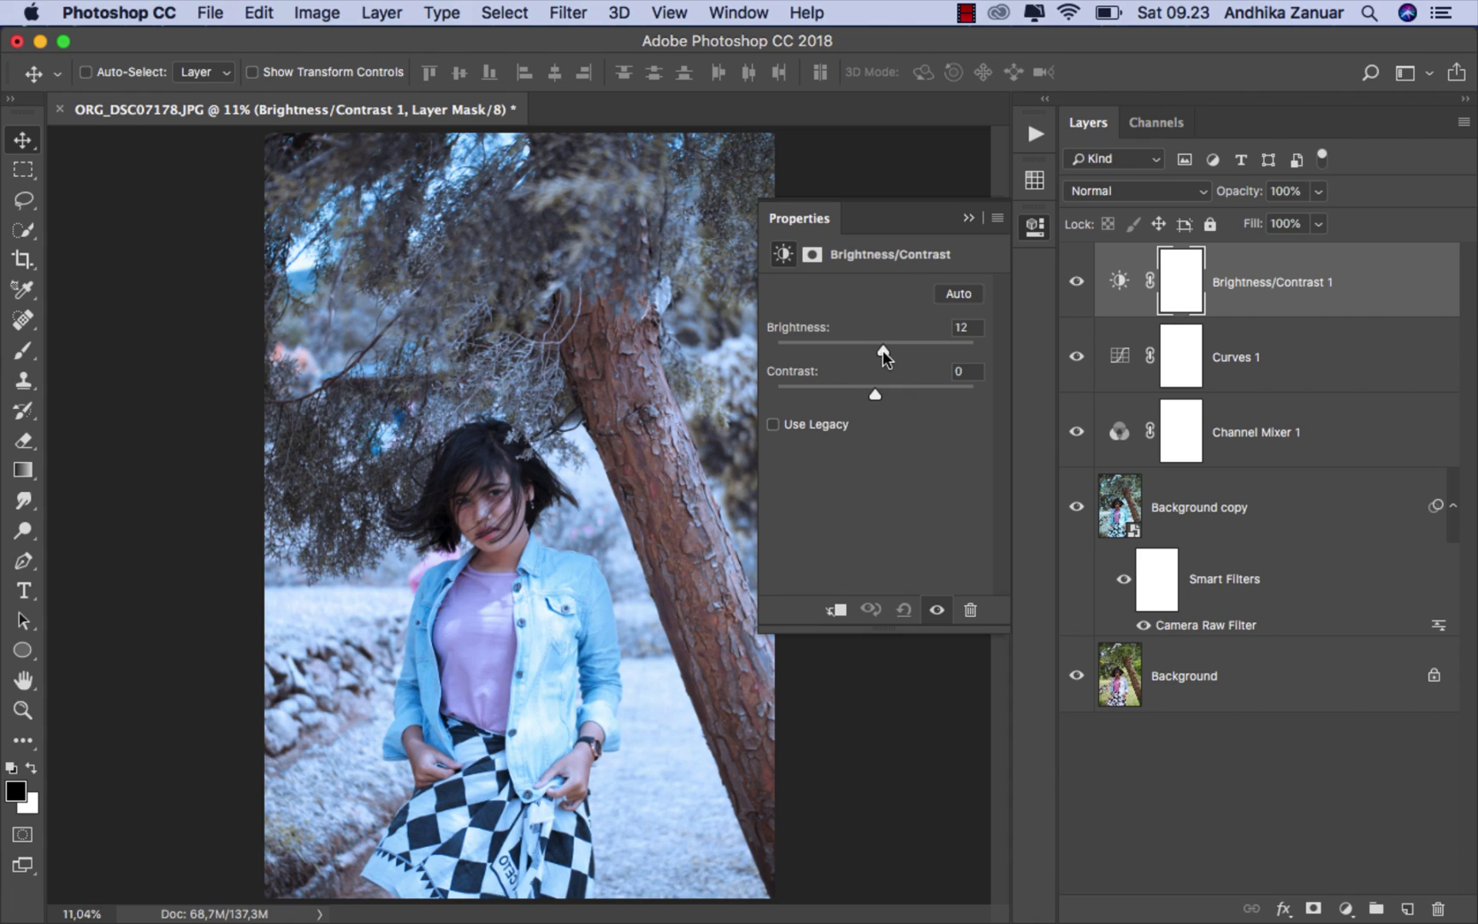
{"action": "left_click", "coordinate": [969, 219]}
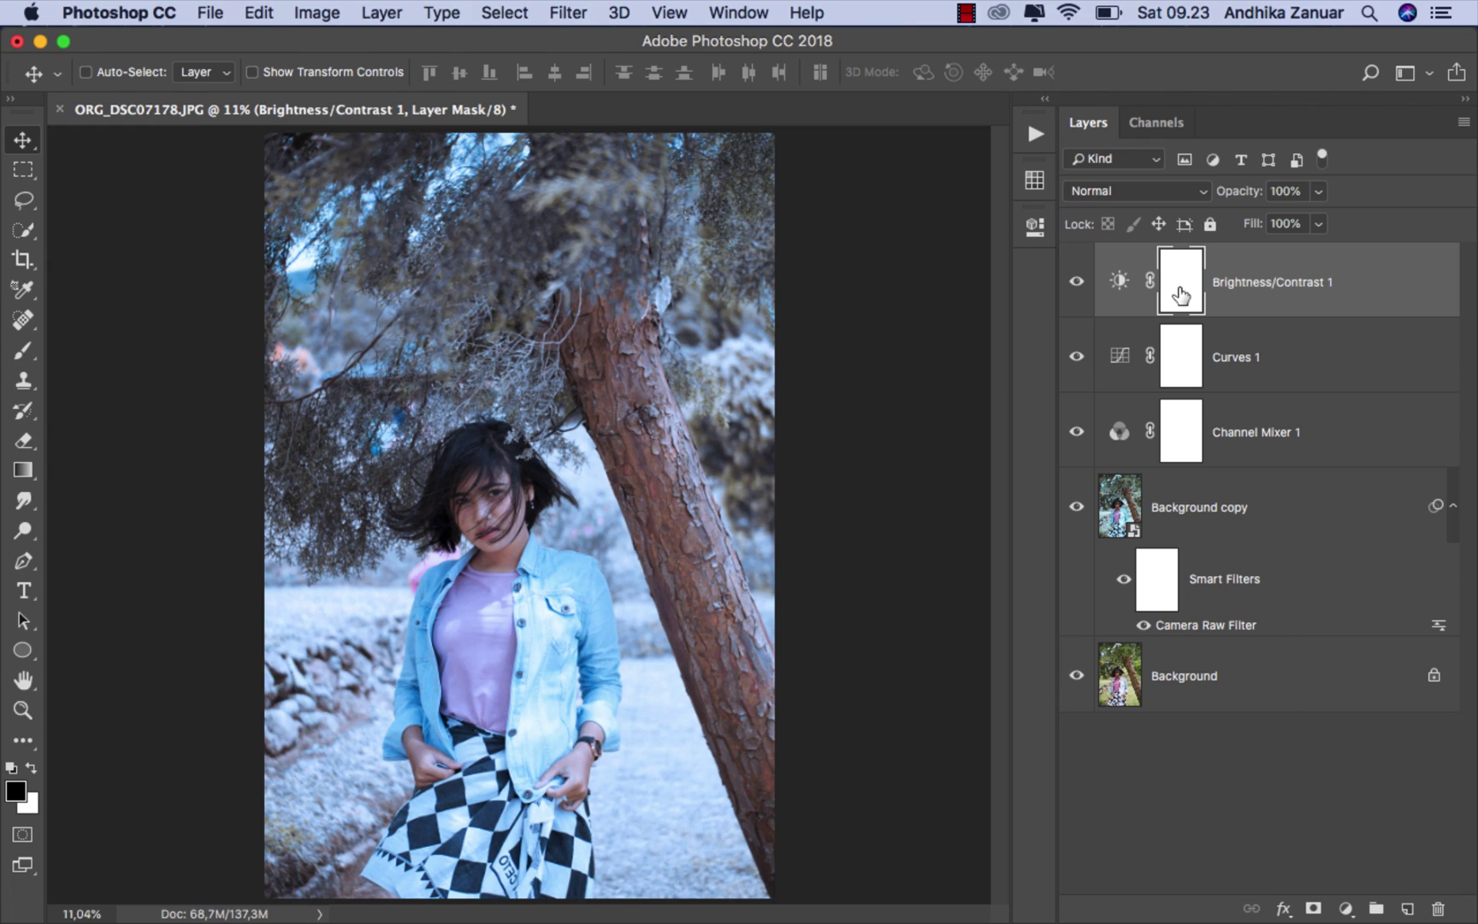
- Invert the Brightness/Contrast mask to black and set up a 460 px white brush at 29% opacity
{"action": "key", "text": "super+i"}
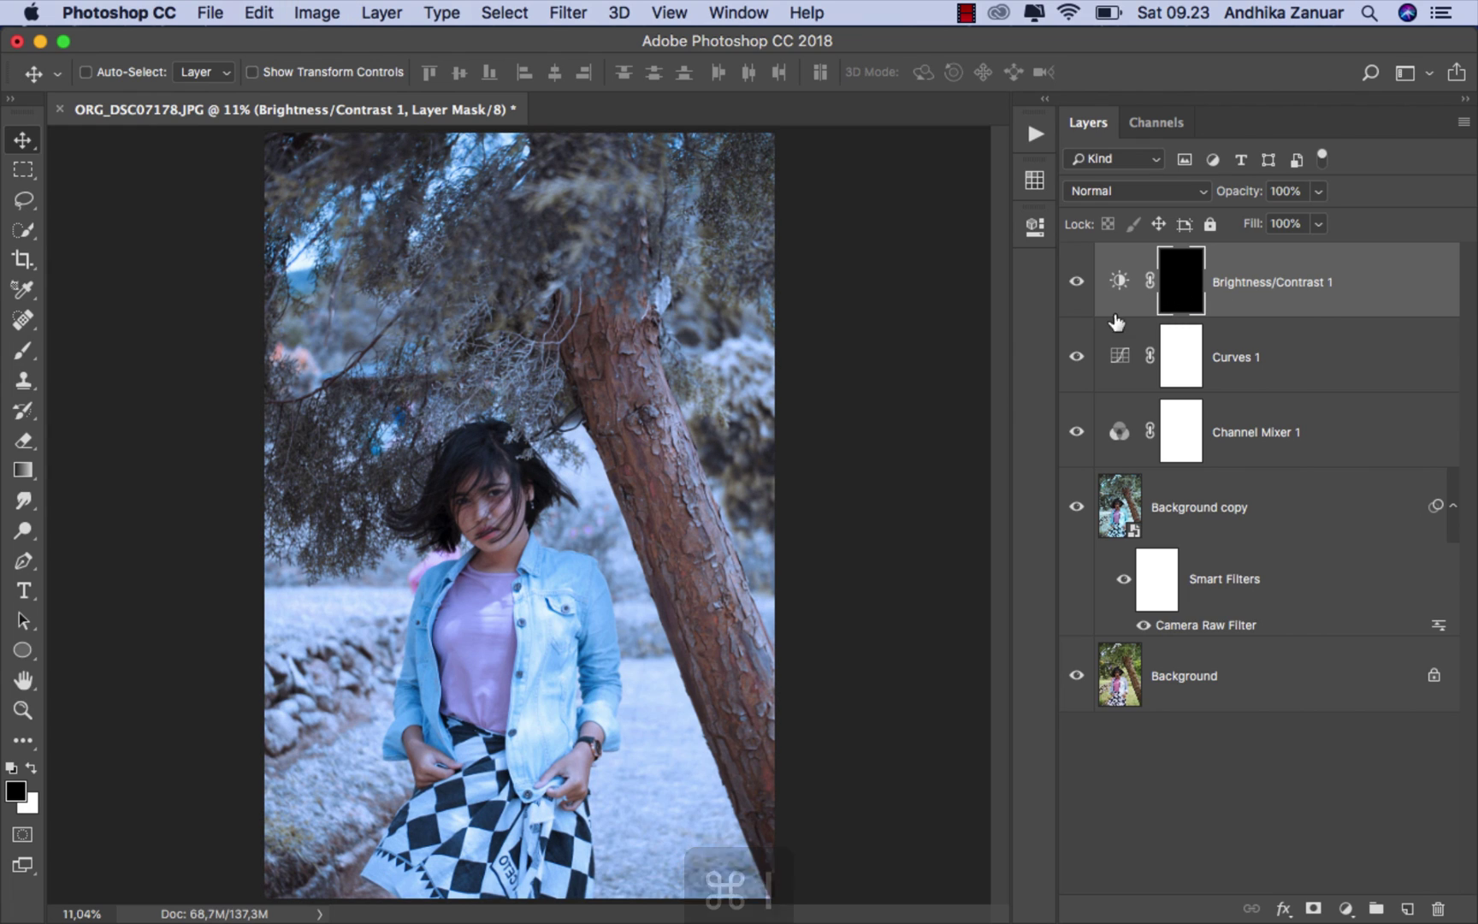
{"action": "left_click", "coordinate": [24, 351]}
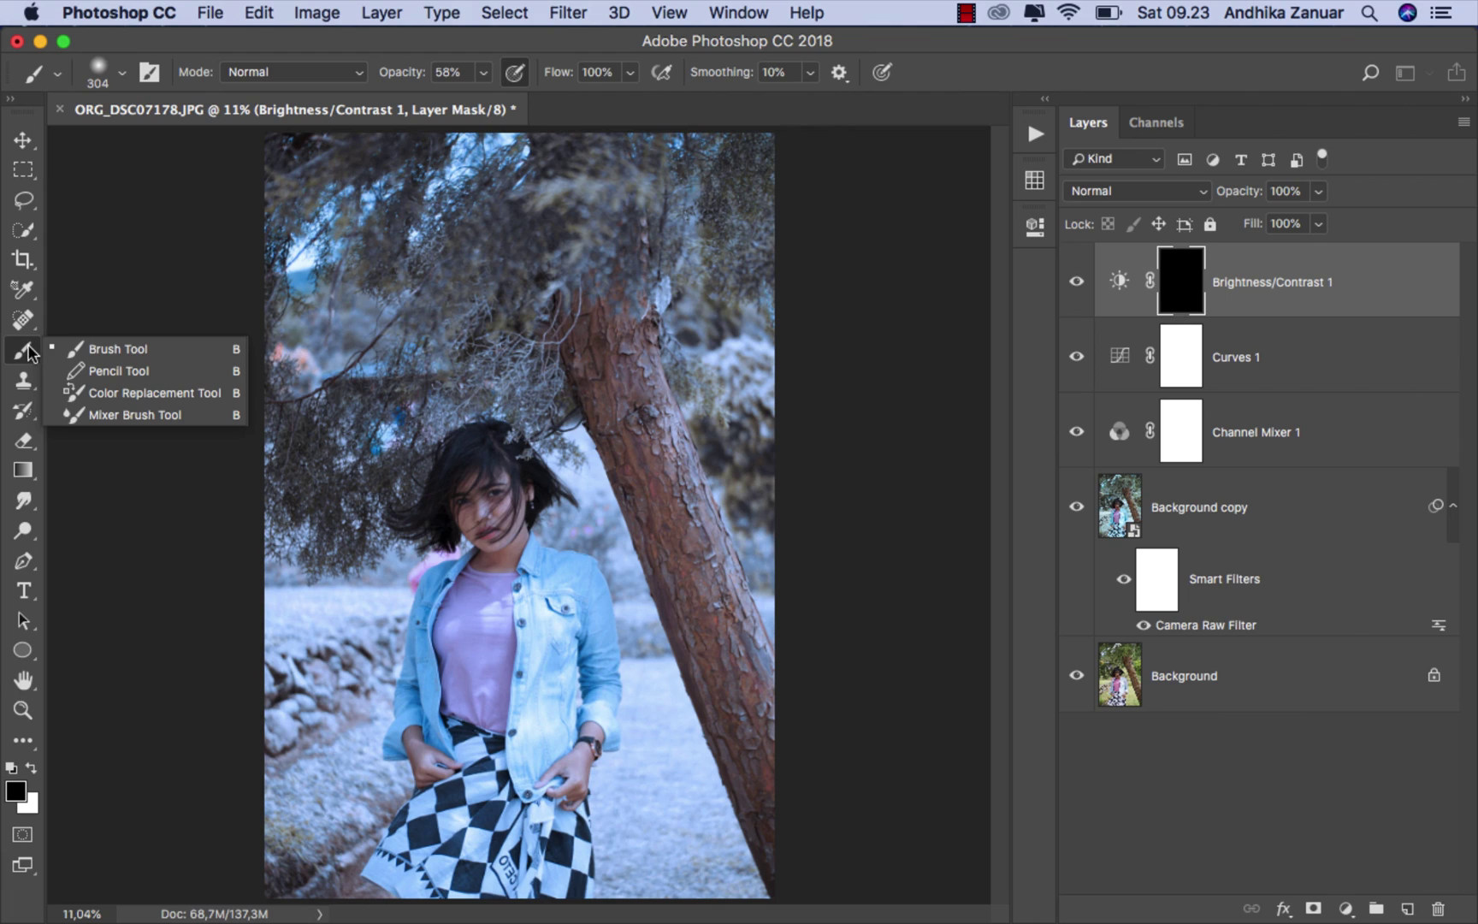
{"action": "left_click", "coordinate": [89, 345]}
{"action": "left_click", "coordinate": [101, 86]}
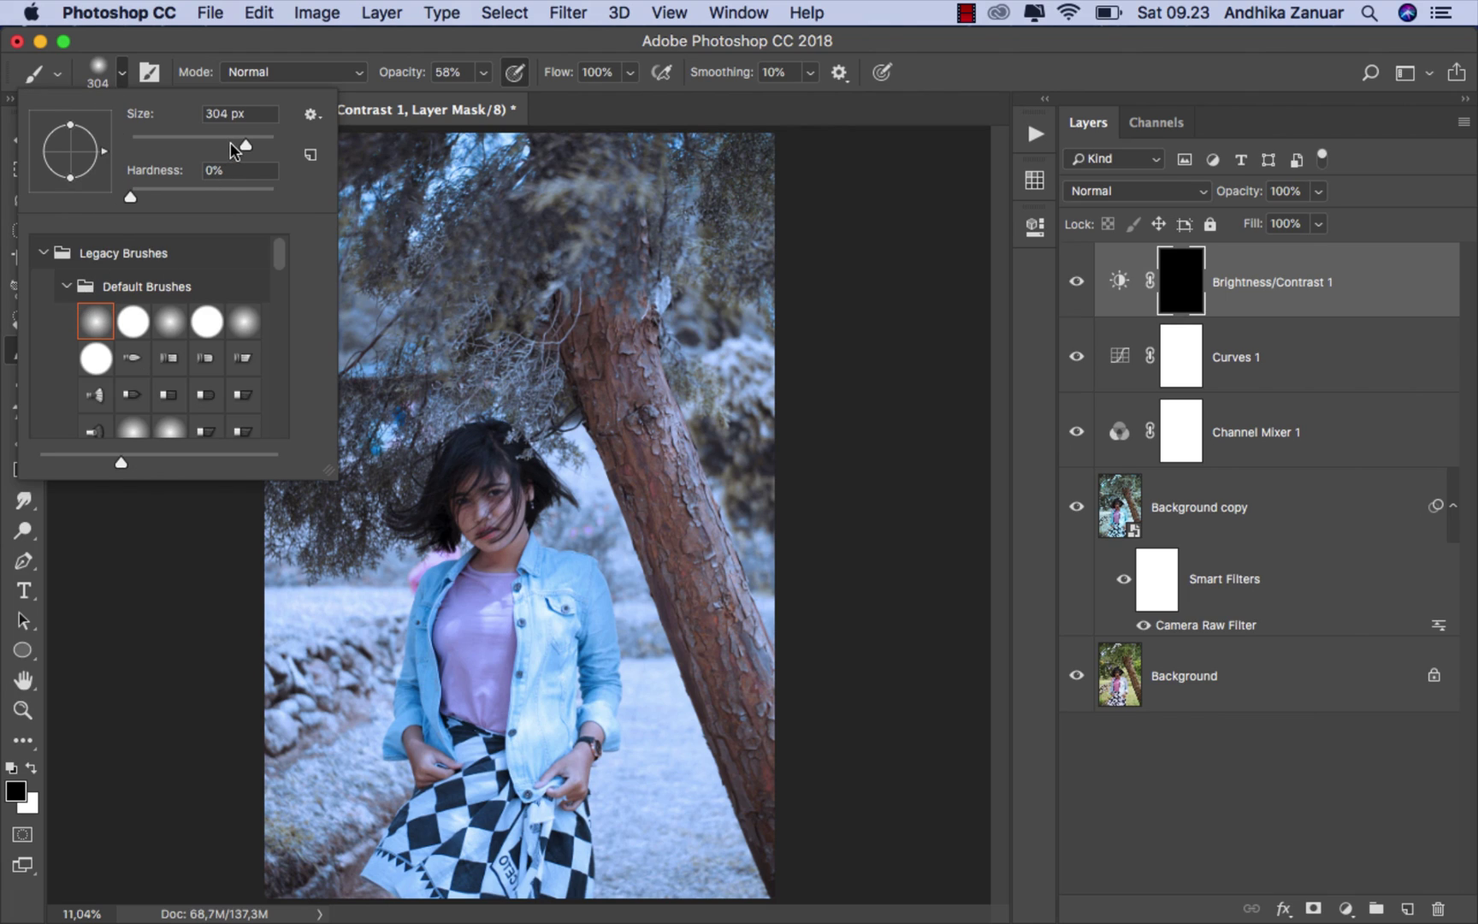
{"action": "left_click_drag", "start_coordinate": [246, 144], "coordinate": [257, 146]}
{"action": "left_click", "coordinate": [349, 113]}
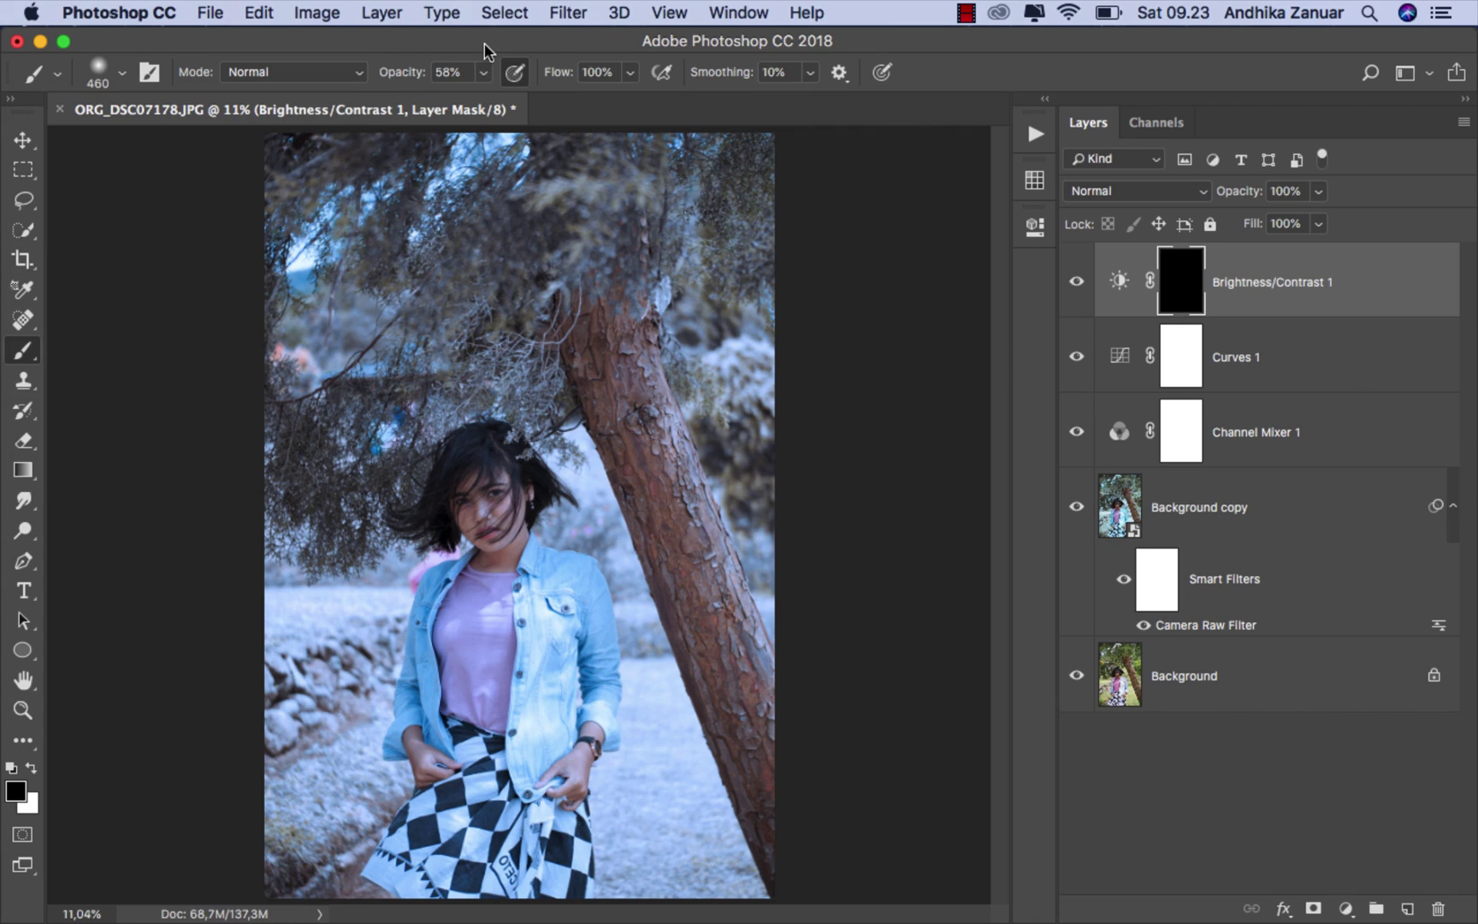
{"action": "left_click", "coordinate": [484, 72]}
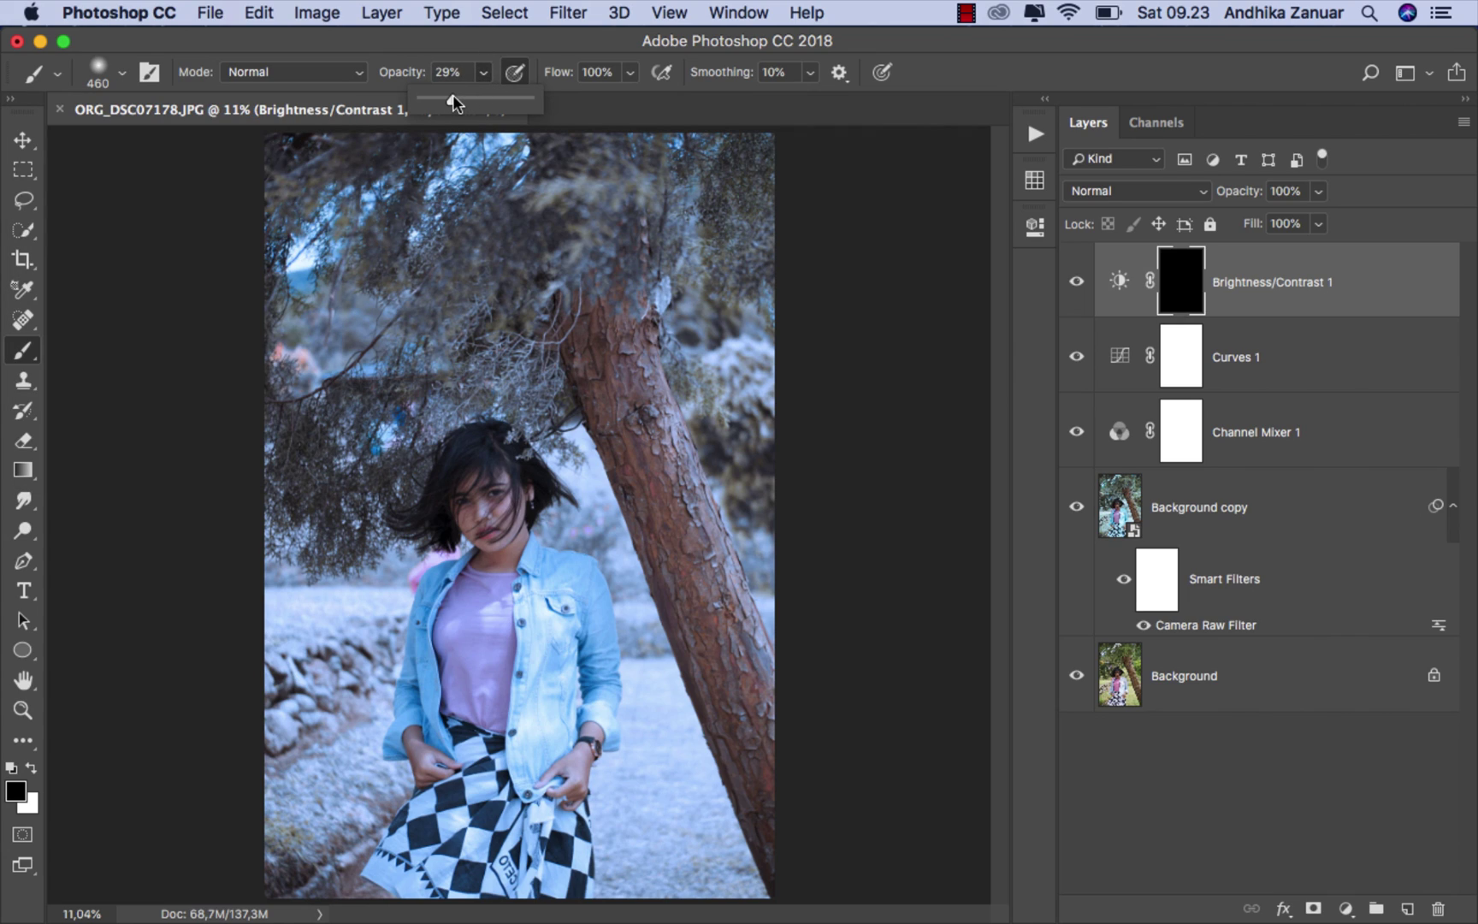
{"action": "left_click", "coordinate": [481, 68]}
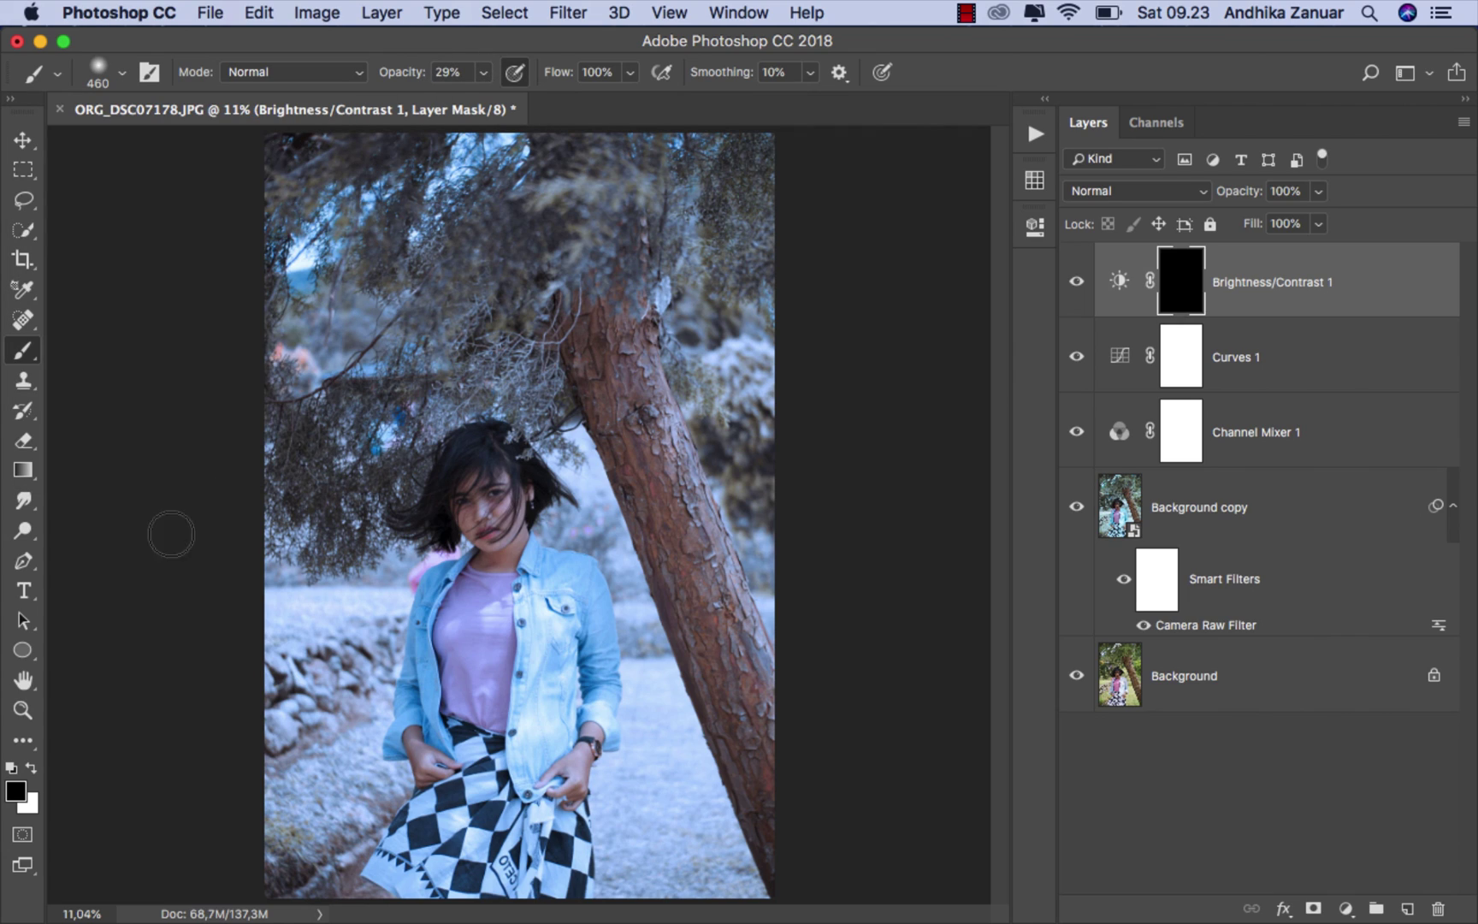
{"action": "left_click", "coordinate": [30, 766]}
- Paint the brightening back over the face with an enlarged soft brush, then compare it on and off
{"action": "key", "text": "bracketright"}
{"action": "key", "text": "bracketright"}
{"action": "key", "text": "bracketright"}
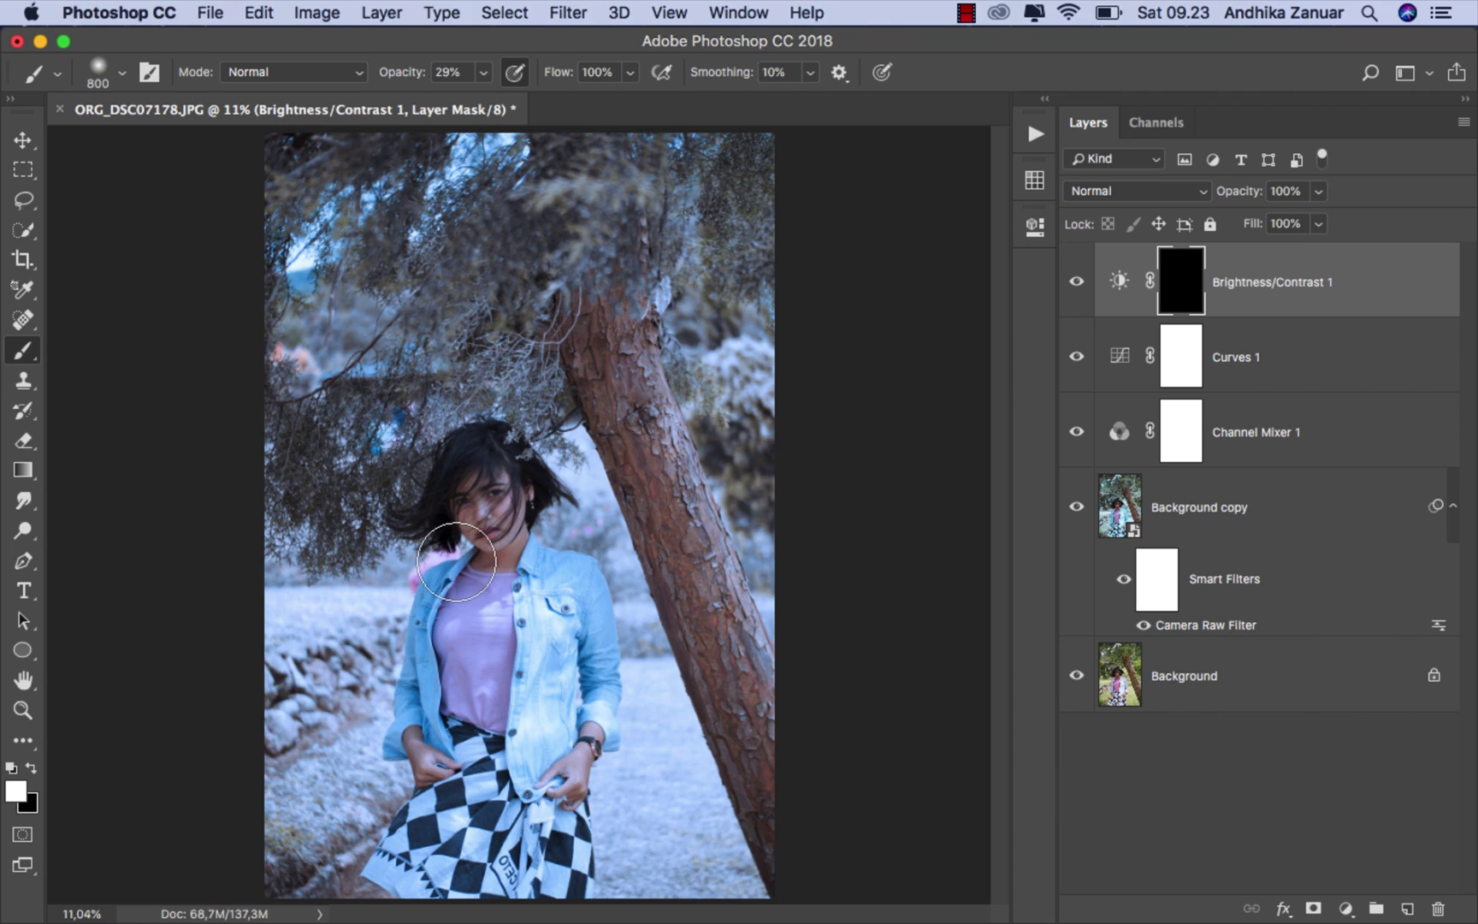
{"action": "key", "text": "bracketright"}
{"action": "key", "text": "bracketright"}
{"action": "key", "text": "bracketright"}
{"action": "key", "text": "bracketright"}
{"action": "key", "text": "bracketright"}
{"action": "key", "text": "bracketright"}
{"action": "key", "text": "bracketright"}
{"action": "key", "text": "bracketright"}
{"action": "key", "text": "bracketright"}
{"action": "key", "text": "bracketright"}
{"action": "key", "text": "bracketright"}
{"action": "key", "text": "bracketright"}
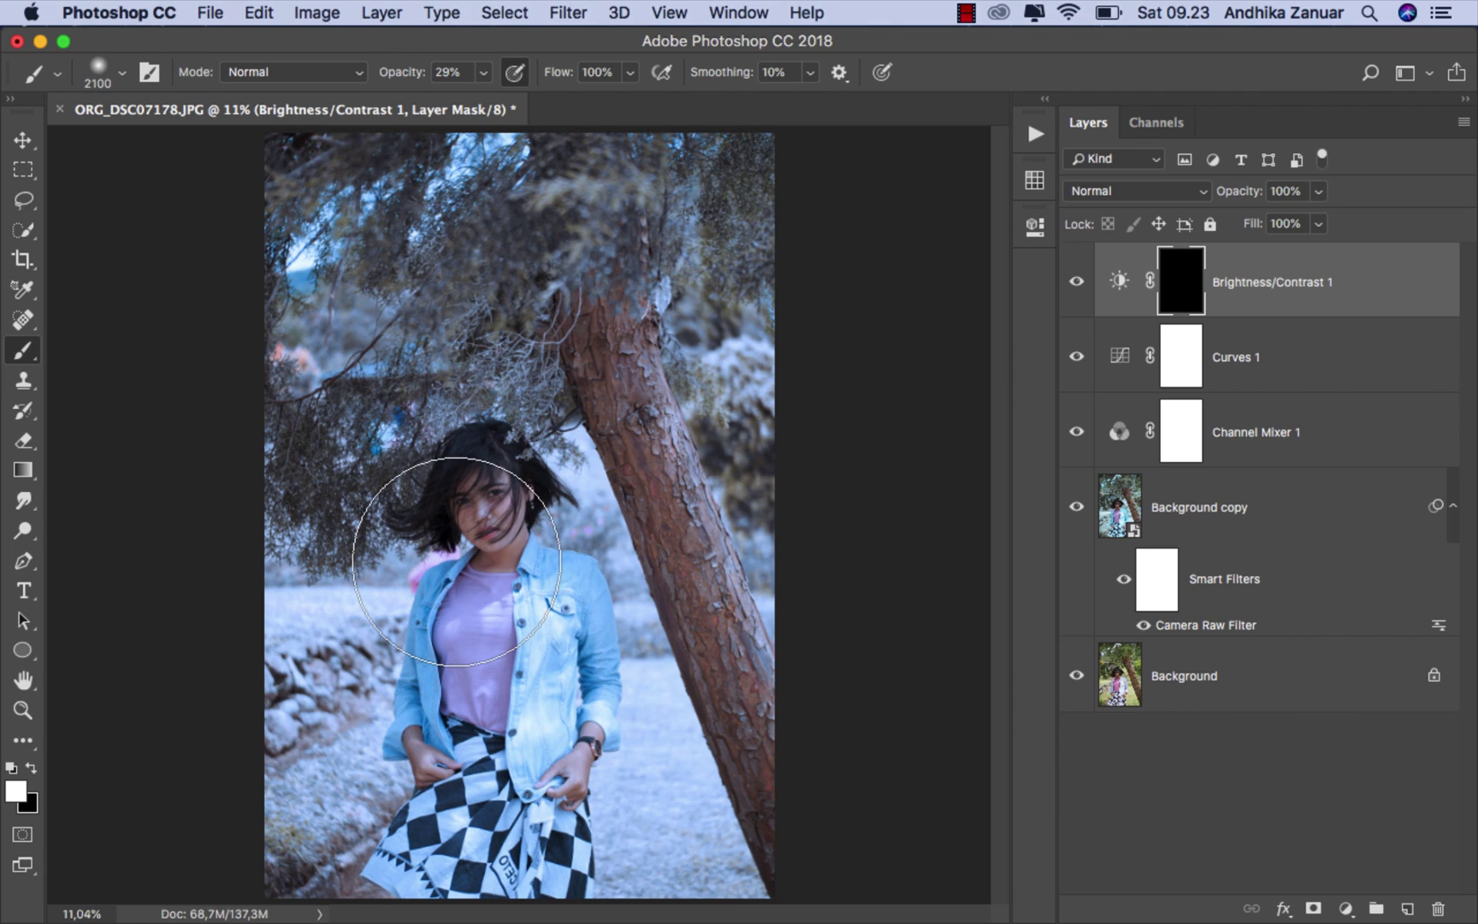
{"action": "key", "text": "bracketright"}
{"action": "key", "text": "bracketright"}
{"action": "mouse_move", "coordinate": [456, 562]}
{"action": "left_mouse_down"}
{"action": "mouse_move", "coordinate": [487, 510]}
{"action": "mouse_move", "coordinate": [495, 396]}
{"action": "mouse_move", "coordinate": [486, 621]}
{"action": "mouse_move", "coordinate": [487, 316]}
{"action": "mouse_move", "coordinate": [487, 487]}
{"action": "mouse_move", "coordinate": [482, 471]}
{"action": "left_mouse_up"}
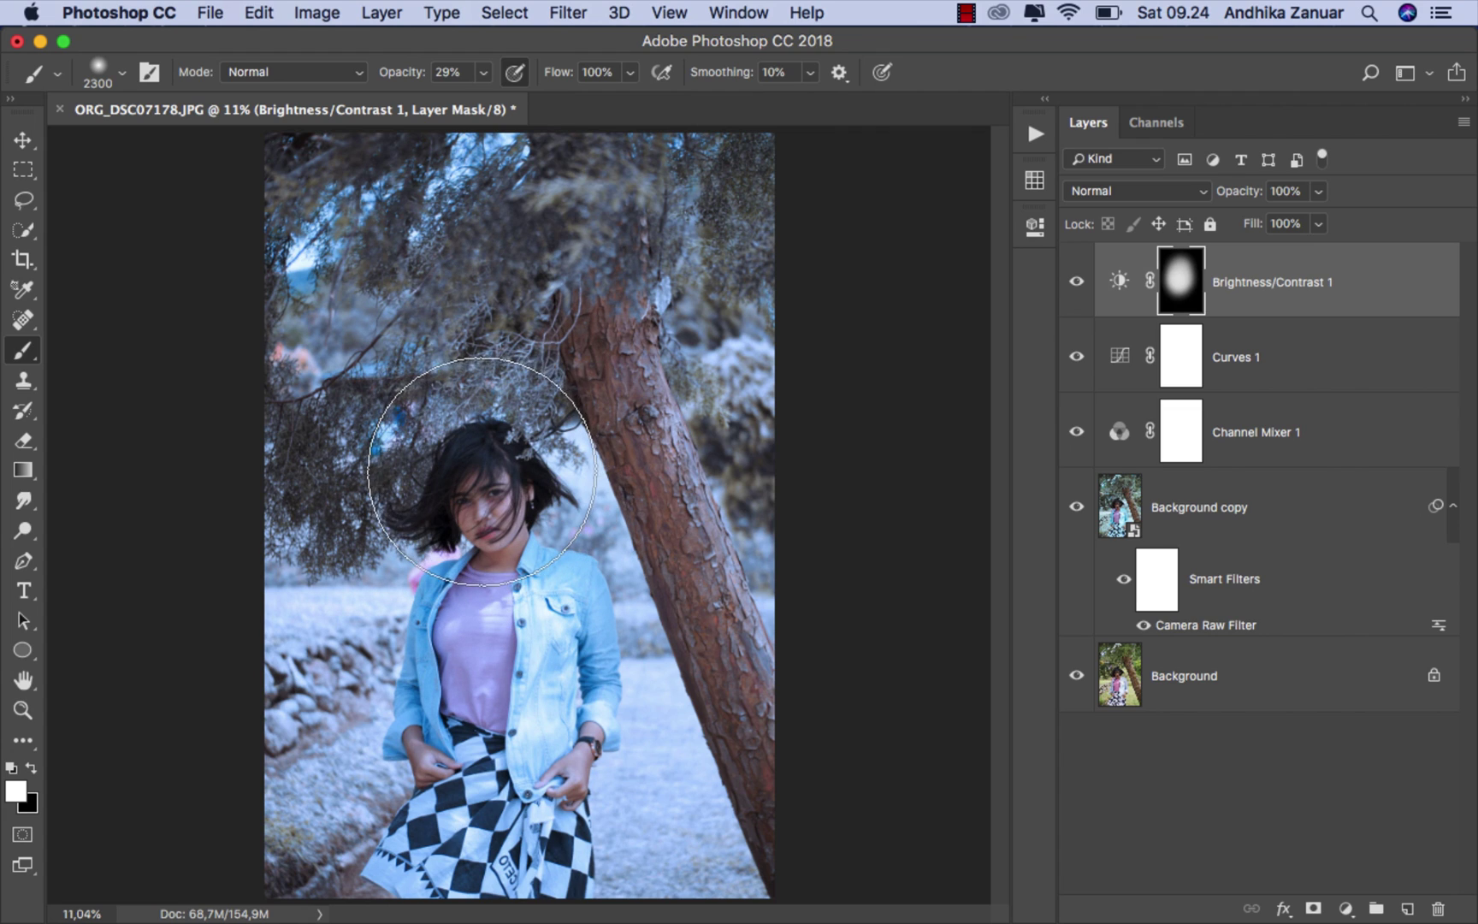
{"action": "left_click", "coordinate": [29, 147]}
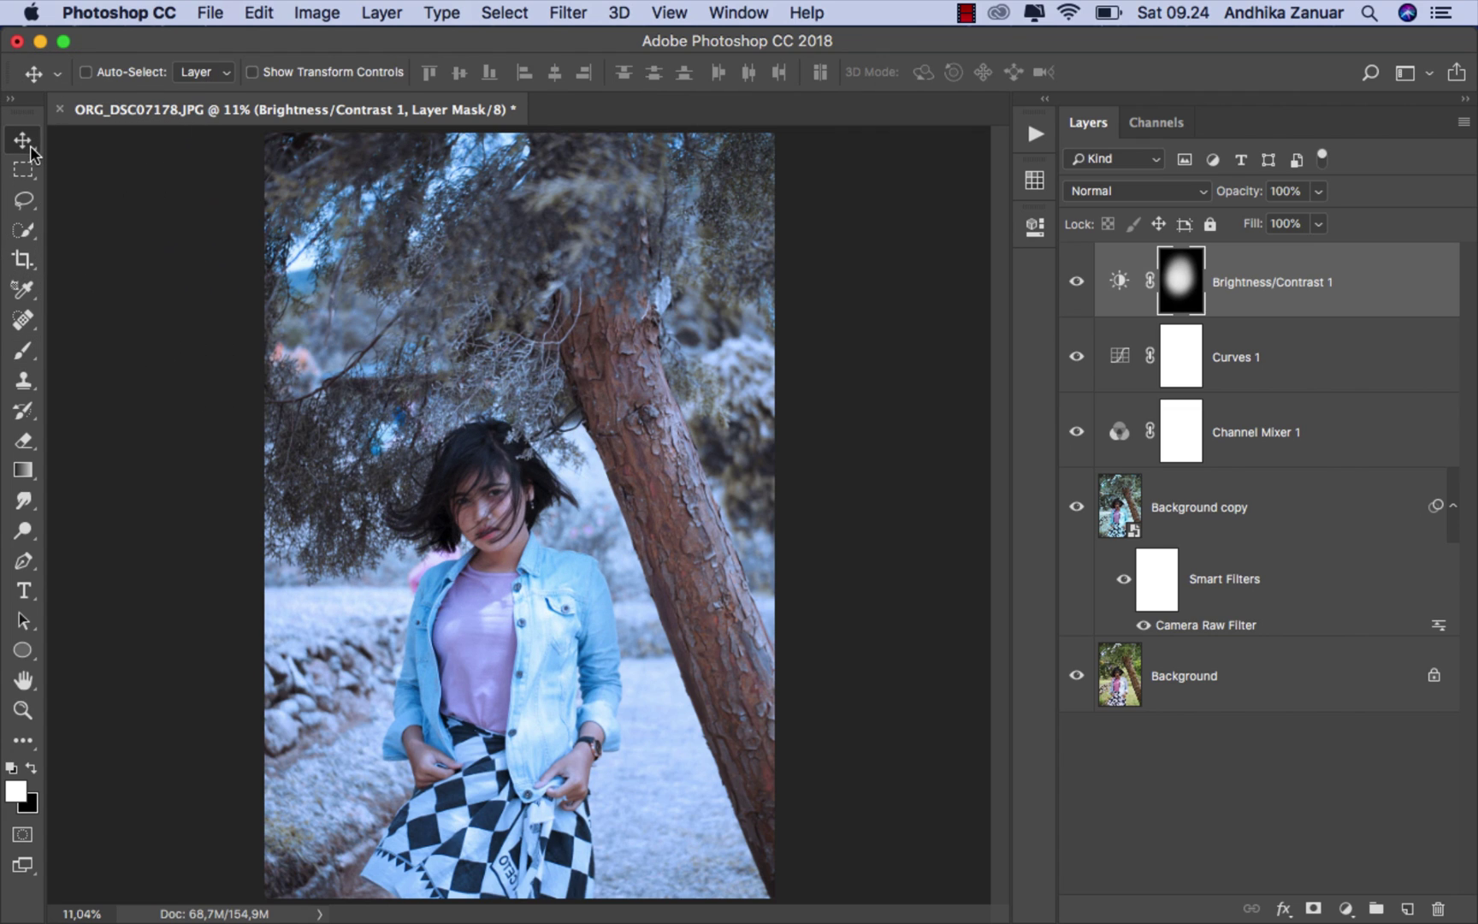
{"action": "left_click", "coordinate": [1075, 287]}
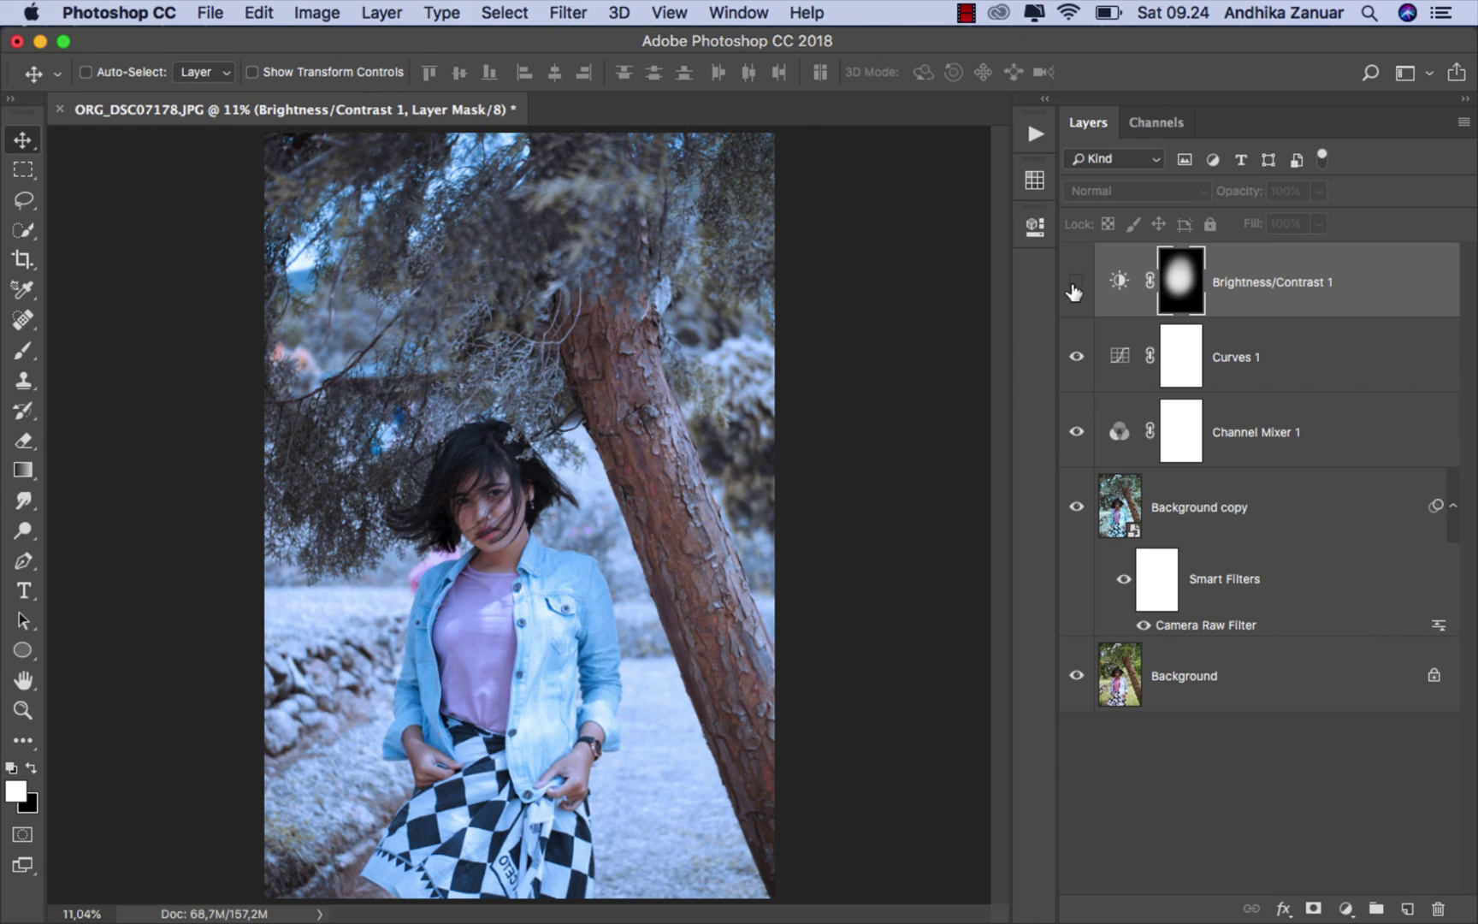
{"action": "left_click", "coordinate": [1256, 289]}
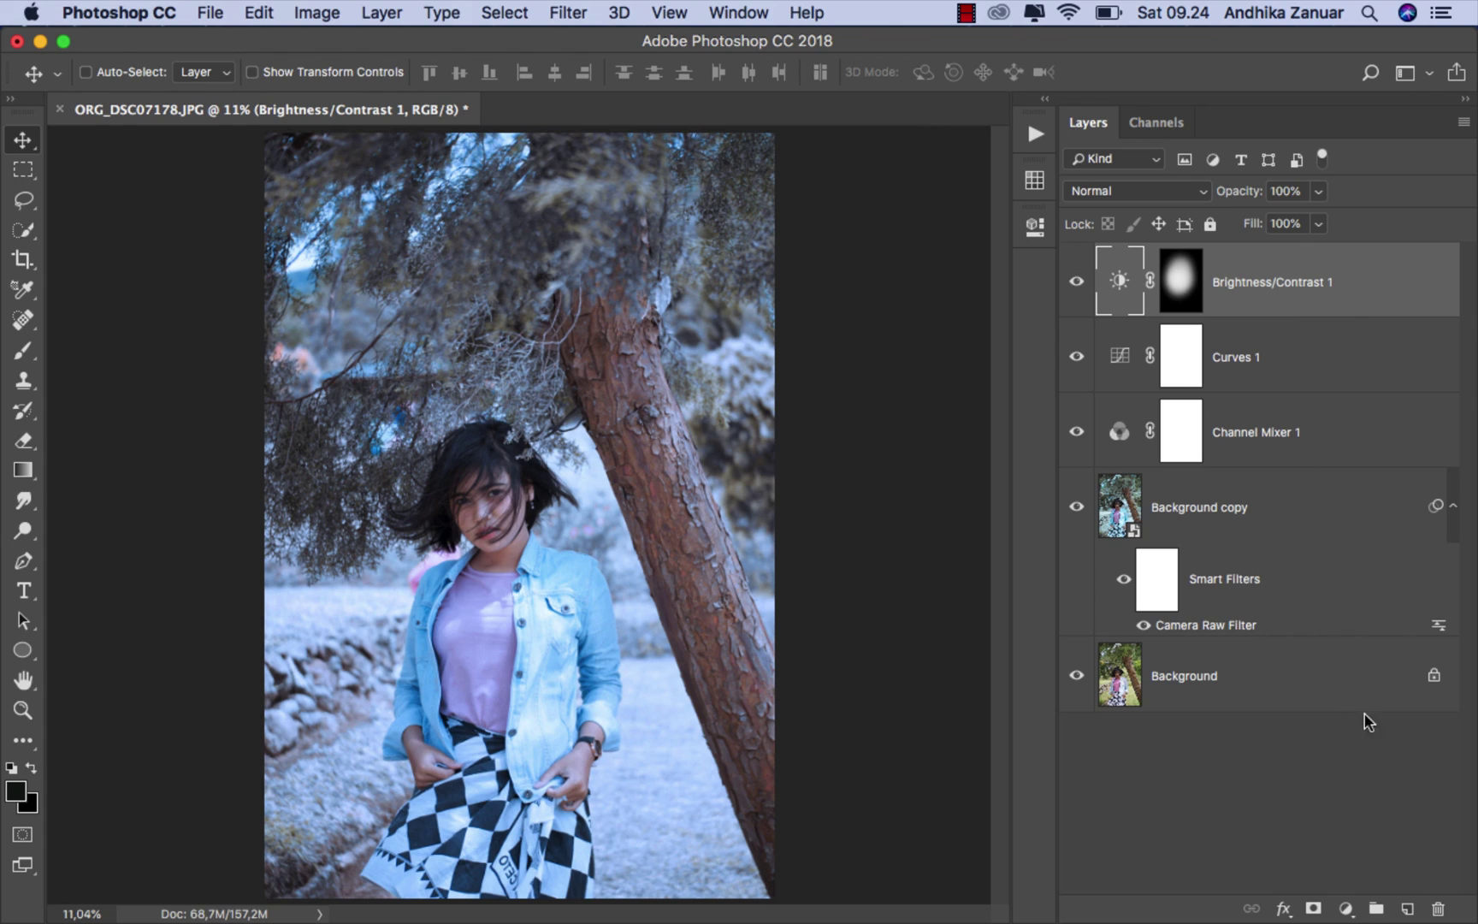
- Add a Selective Color layer and set its Whites to Cyan +40 and Magenta −31
{"action": "left_click", "coordinate": [1346, 908]}
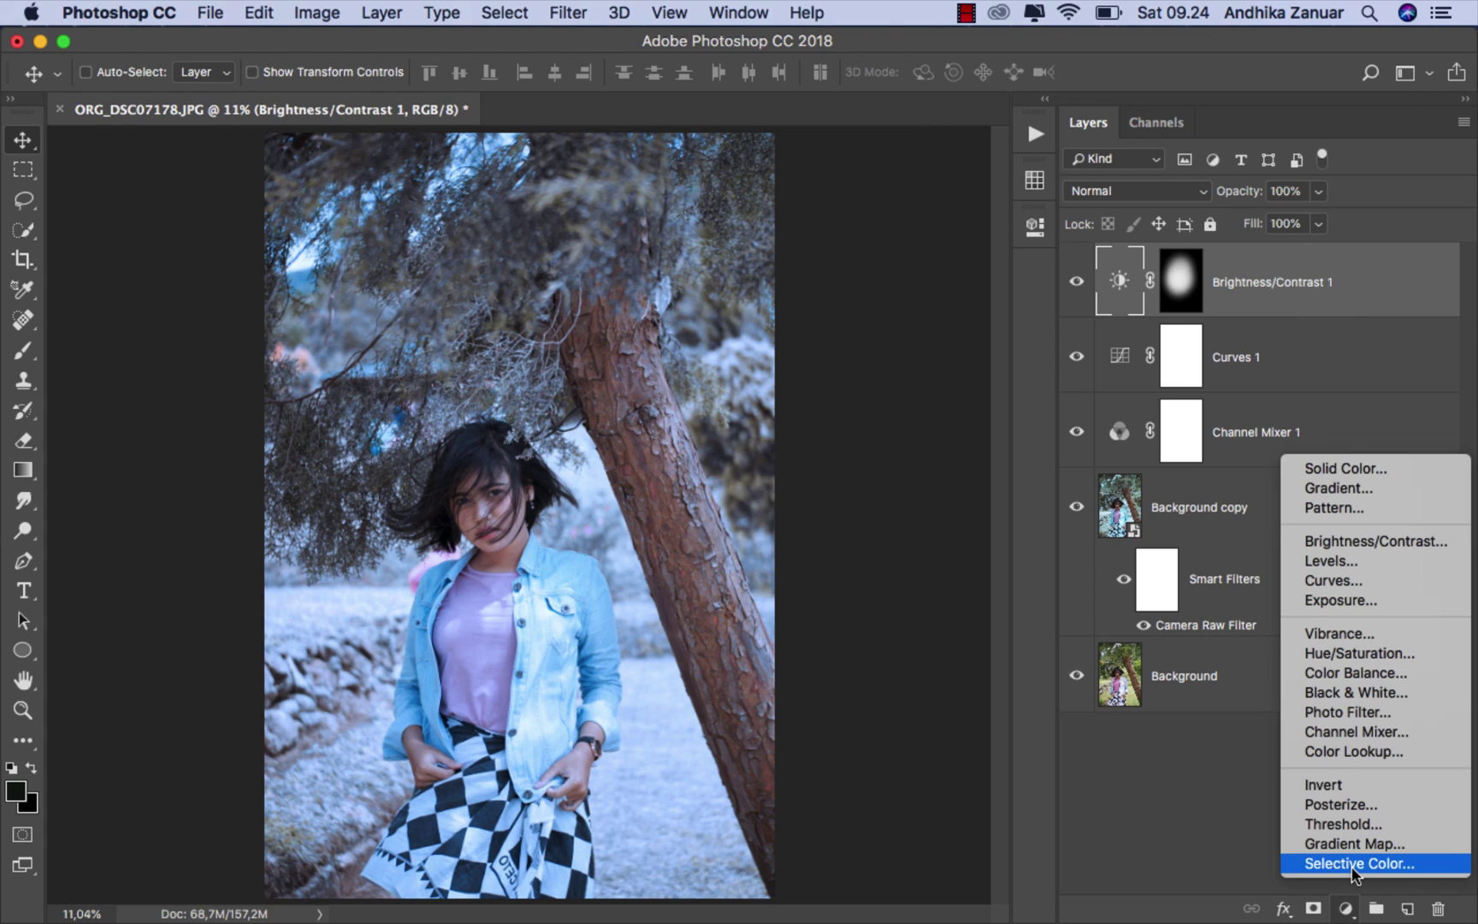
{"action": "left_click", "coordinate": [1350, 866]}
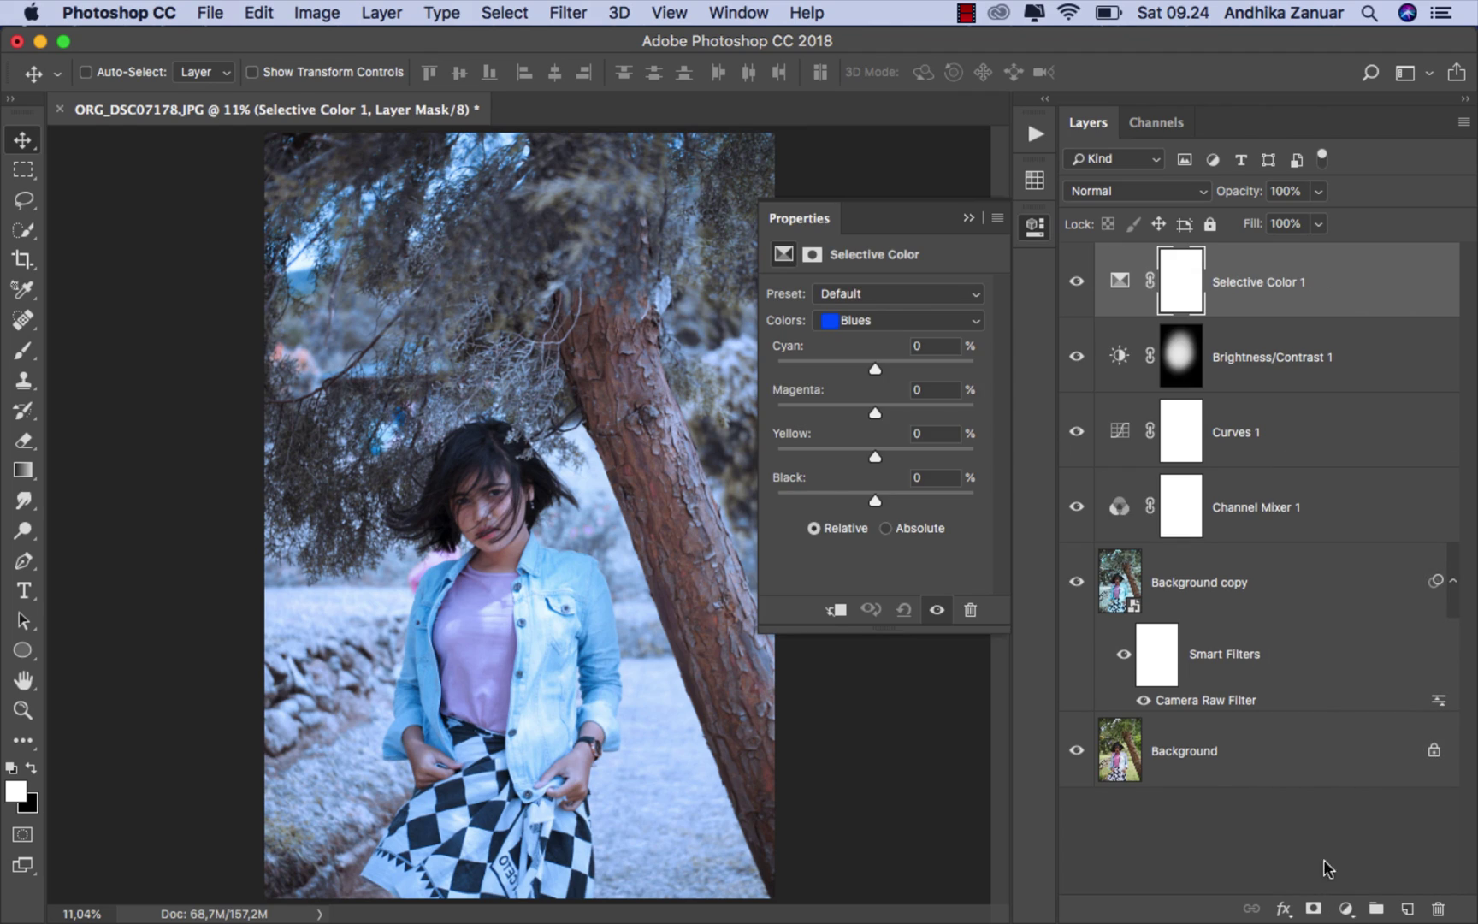
{"action": "left_click", "coordinate": [894, 322]}
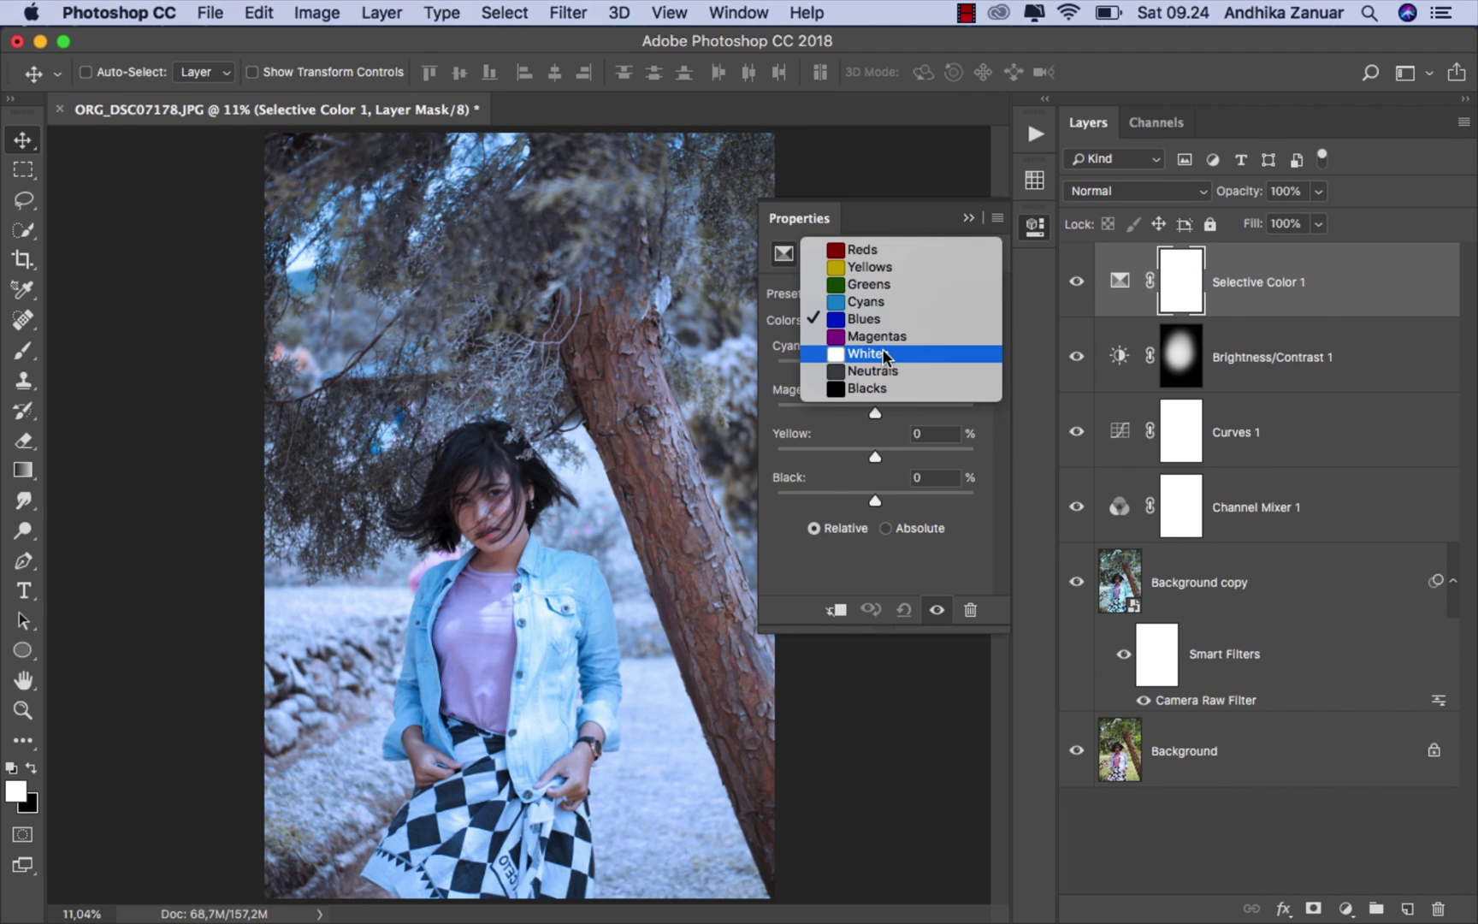
{"action": "left_click", "coordinate": [886, 354]}
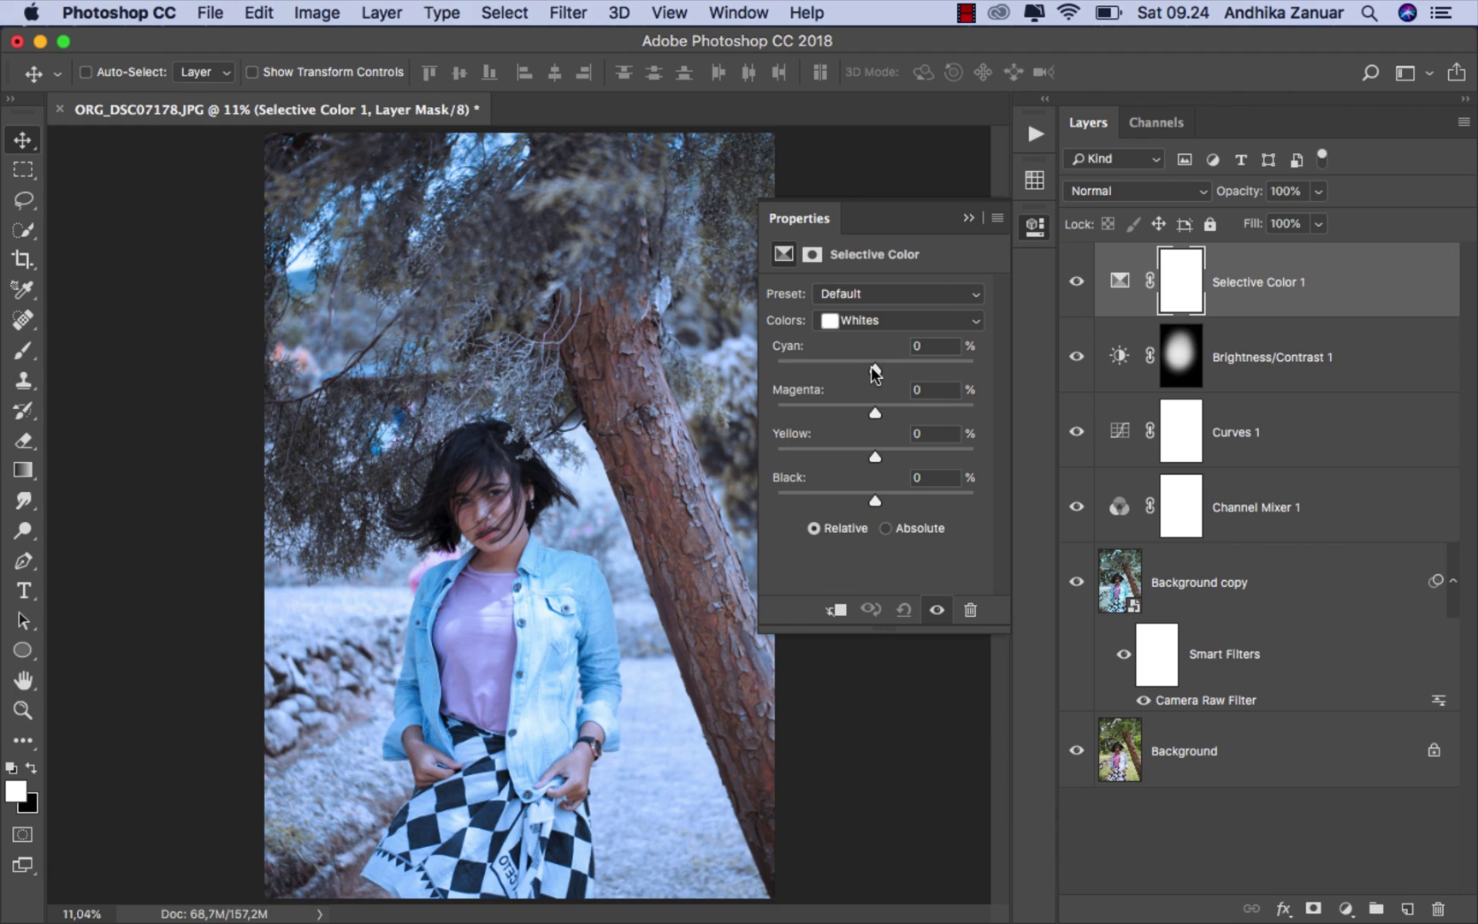
{"action": "left_click_drag", "start_coordinate": [875, 370], "coordinate": [897, 374]}
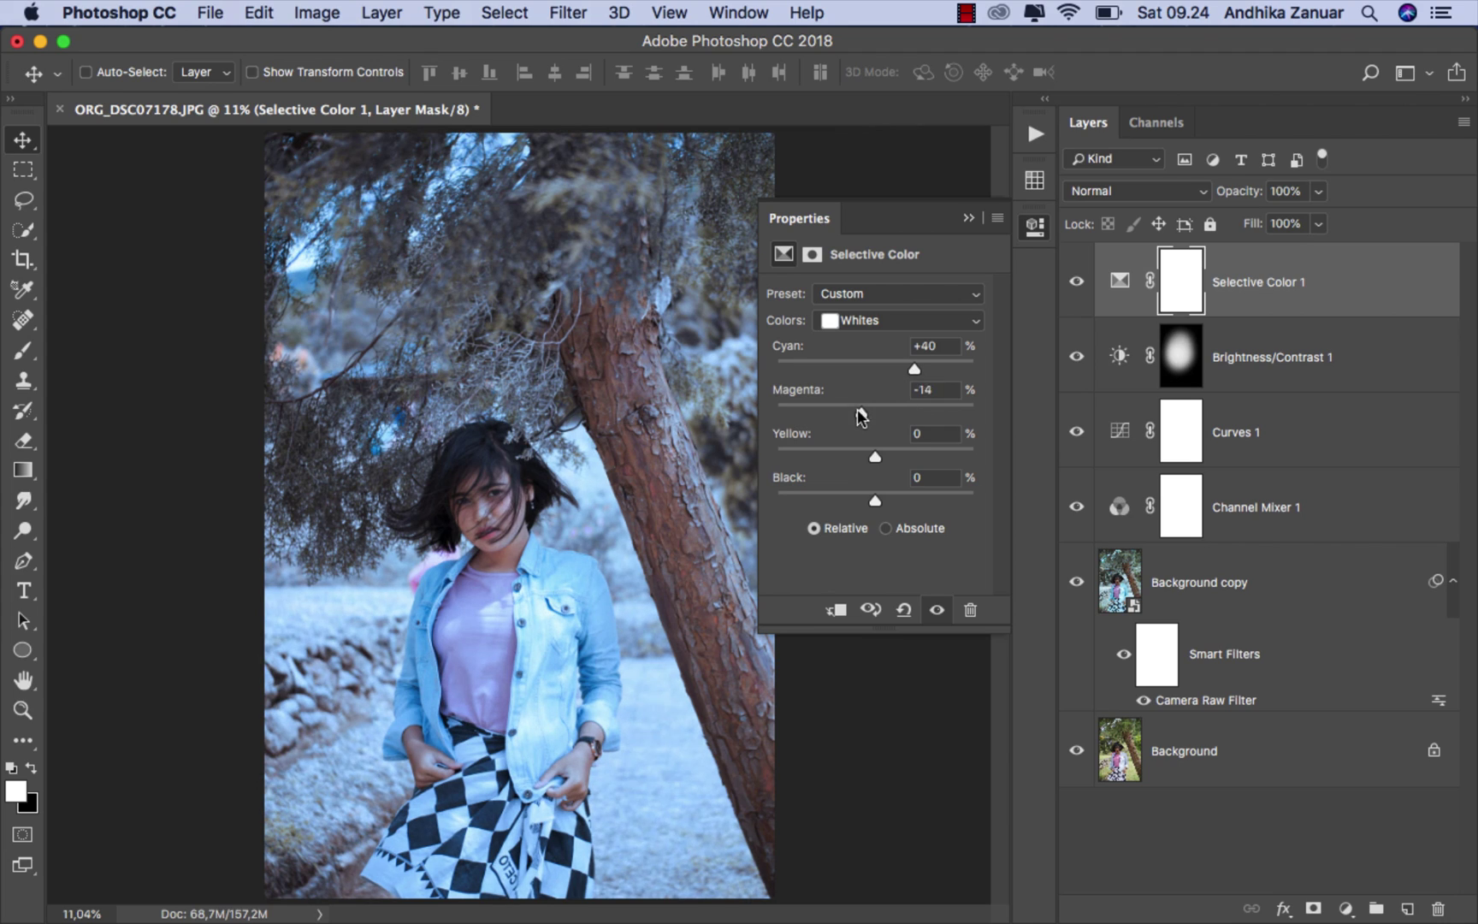
{"action": "left_click_drag", "start_coordinate": [853, 409], "coordinate": [843, 410]}
- Set the Selective Color Cyans range to Cyan +13, Magenta +26, Yellow −33, Black −20
{"action": "left_click", "coordinate": [897, 321]}
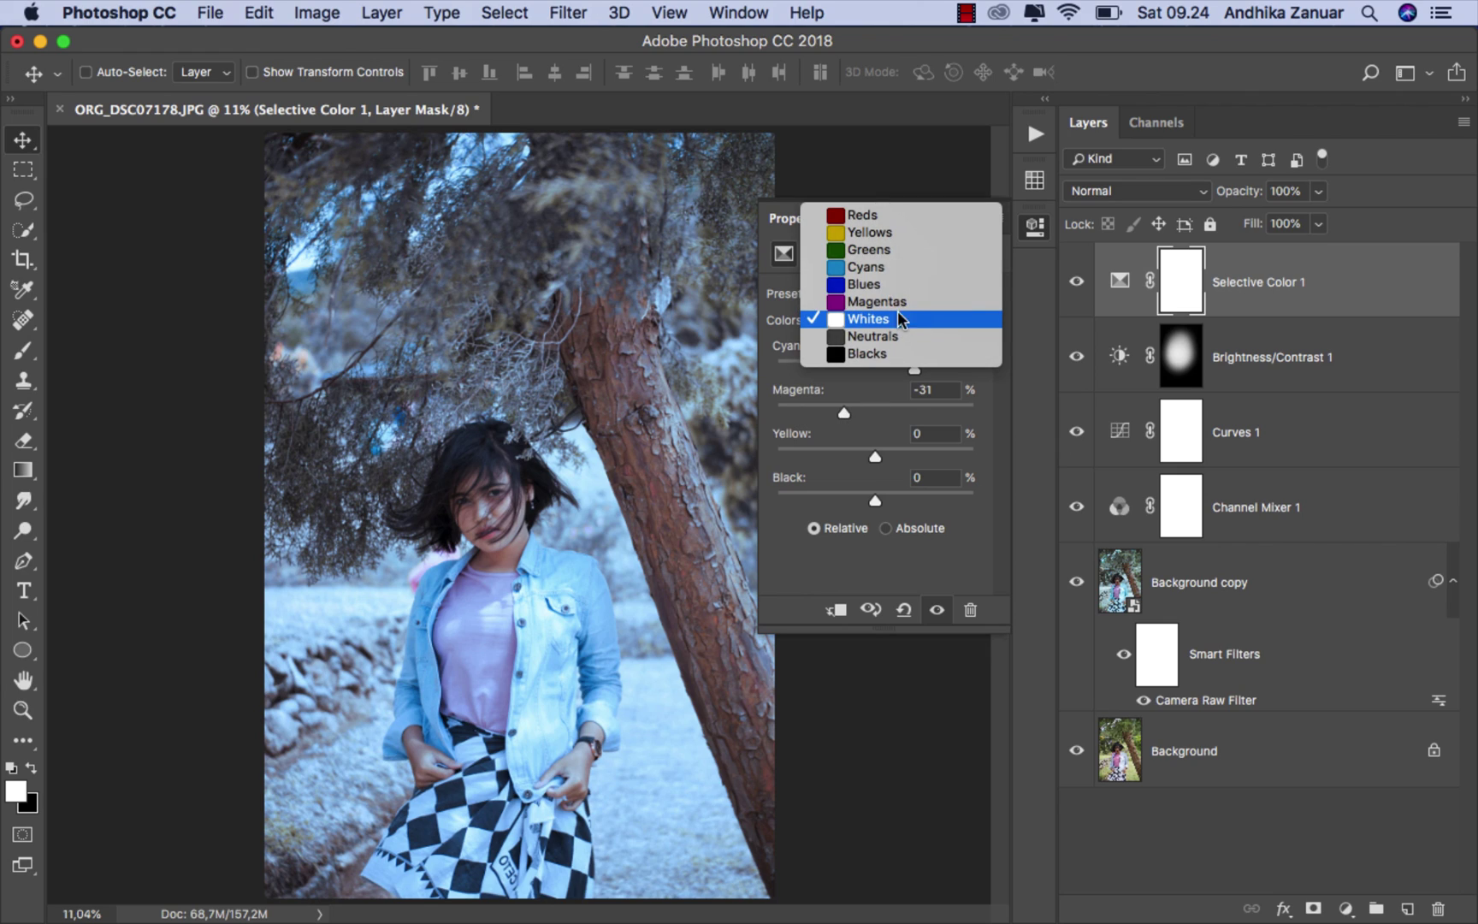
{"action": "left_click", "coordinate": [903, 267]}
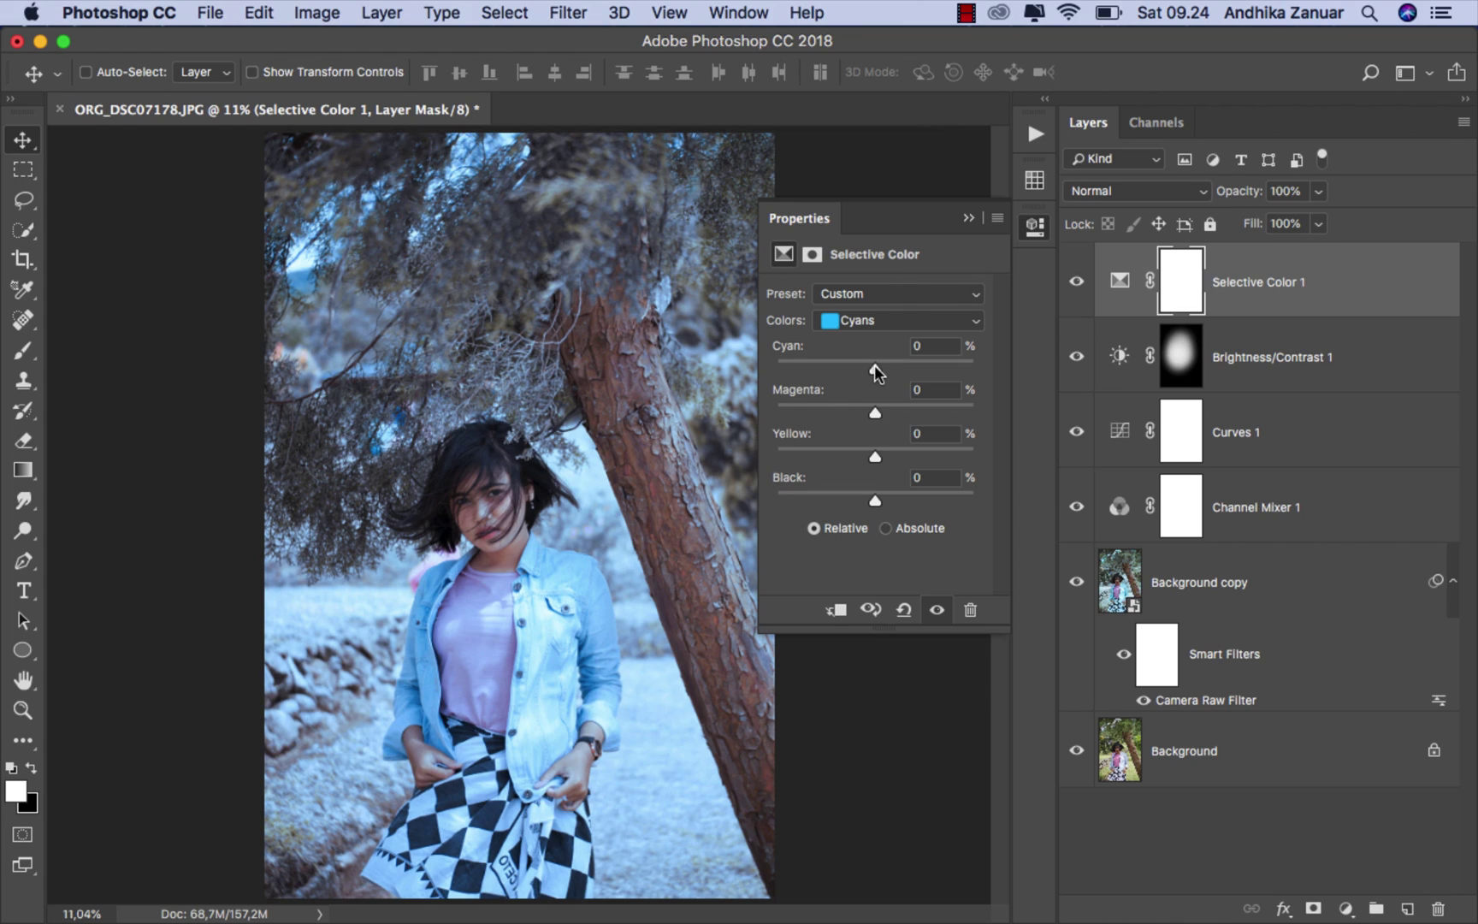
{"action": "left_click_drag", "start_coordinate": [875, 366], "coordinate": [879, 366]}
{"action": "left_click_drag", "start_coordinate": [876, 410], "coordinate": [894, 413]}
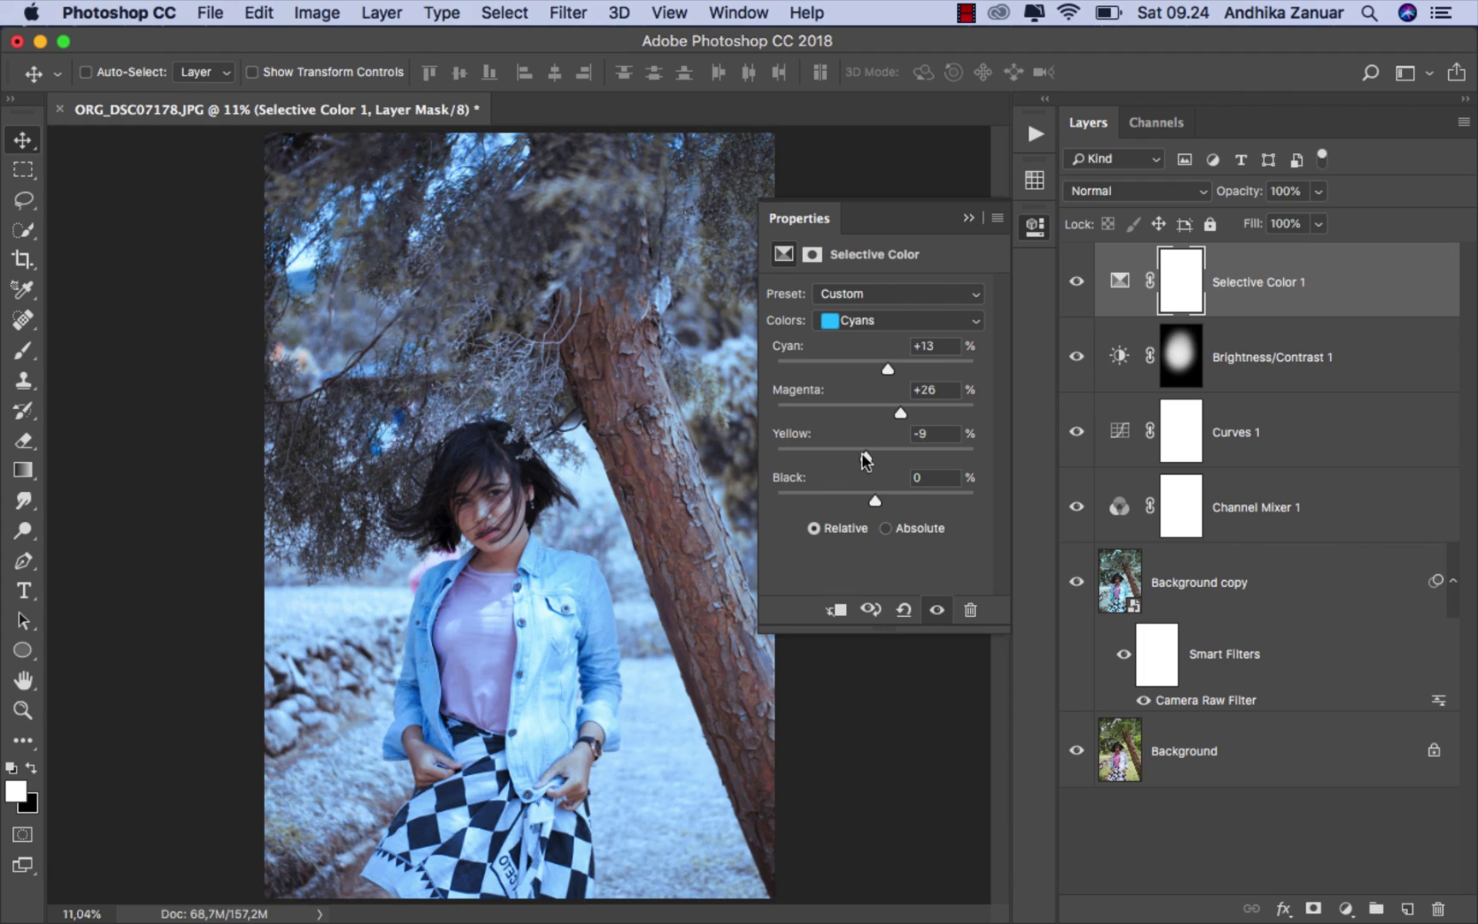
{"action": "left_click_drag", "start_coordinate": [866, 460], "coordinate": [842, 460]}
{"action": "left_click_drag", "start_coordinate": [874, 500], "coordinate": [858, 501]}
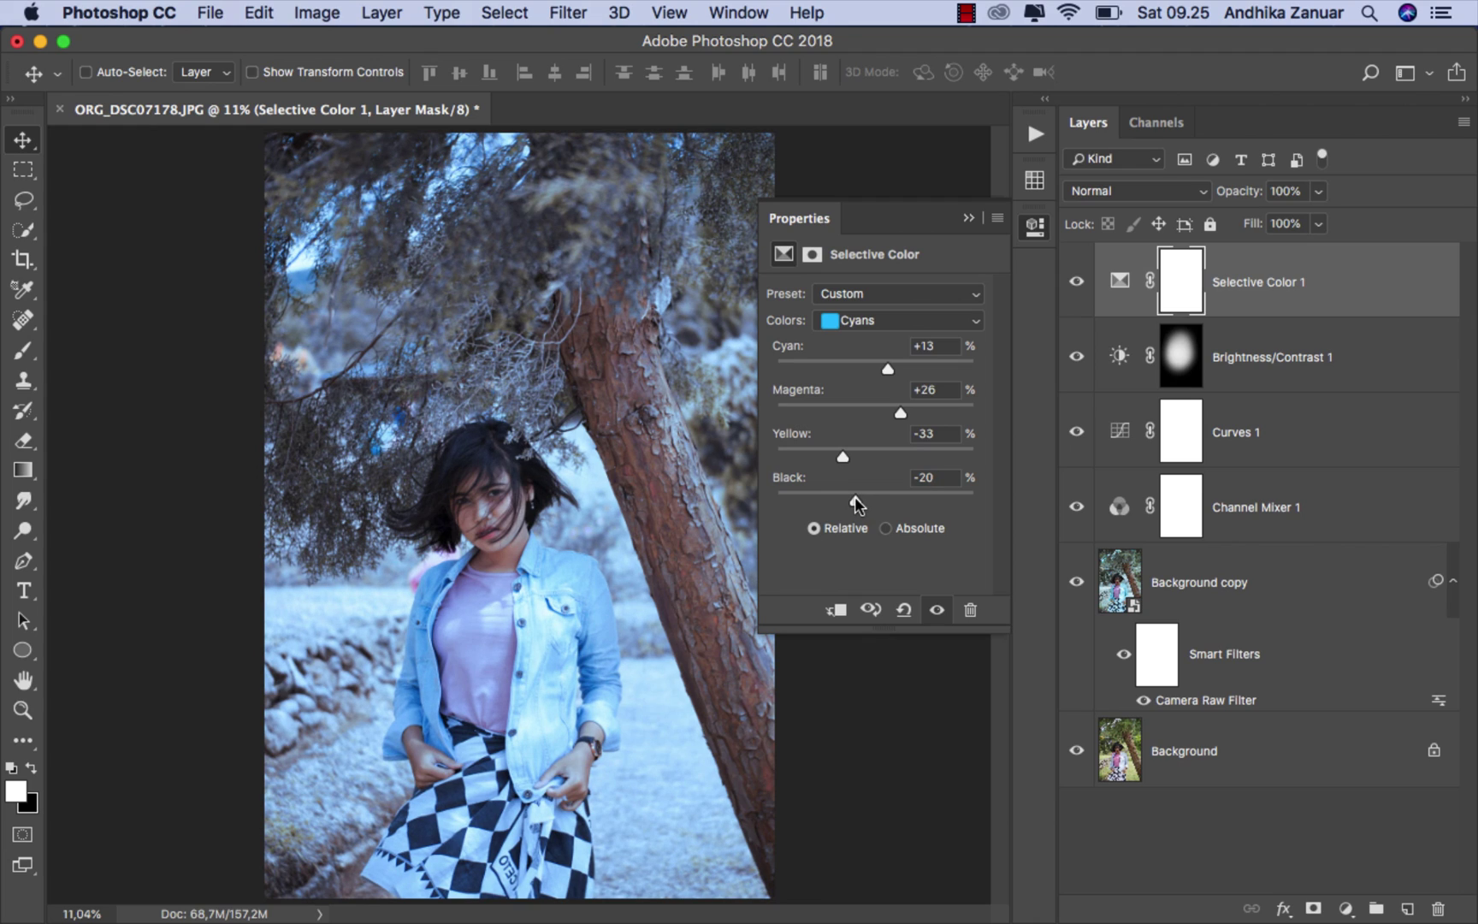
- Shift the Blues range to Cyan +15 and Yellow −26, then compare and close Properties
{"action": "left_click", "coordinate": [936, 327]}
{"action": "left_click", "coordinate": [918, 336]}
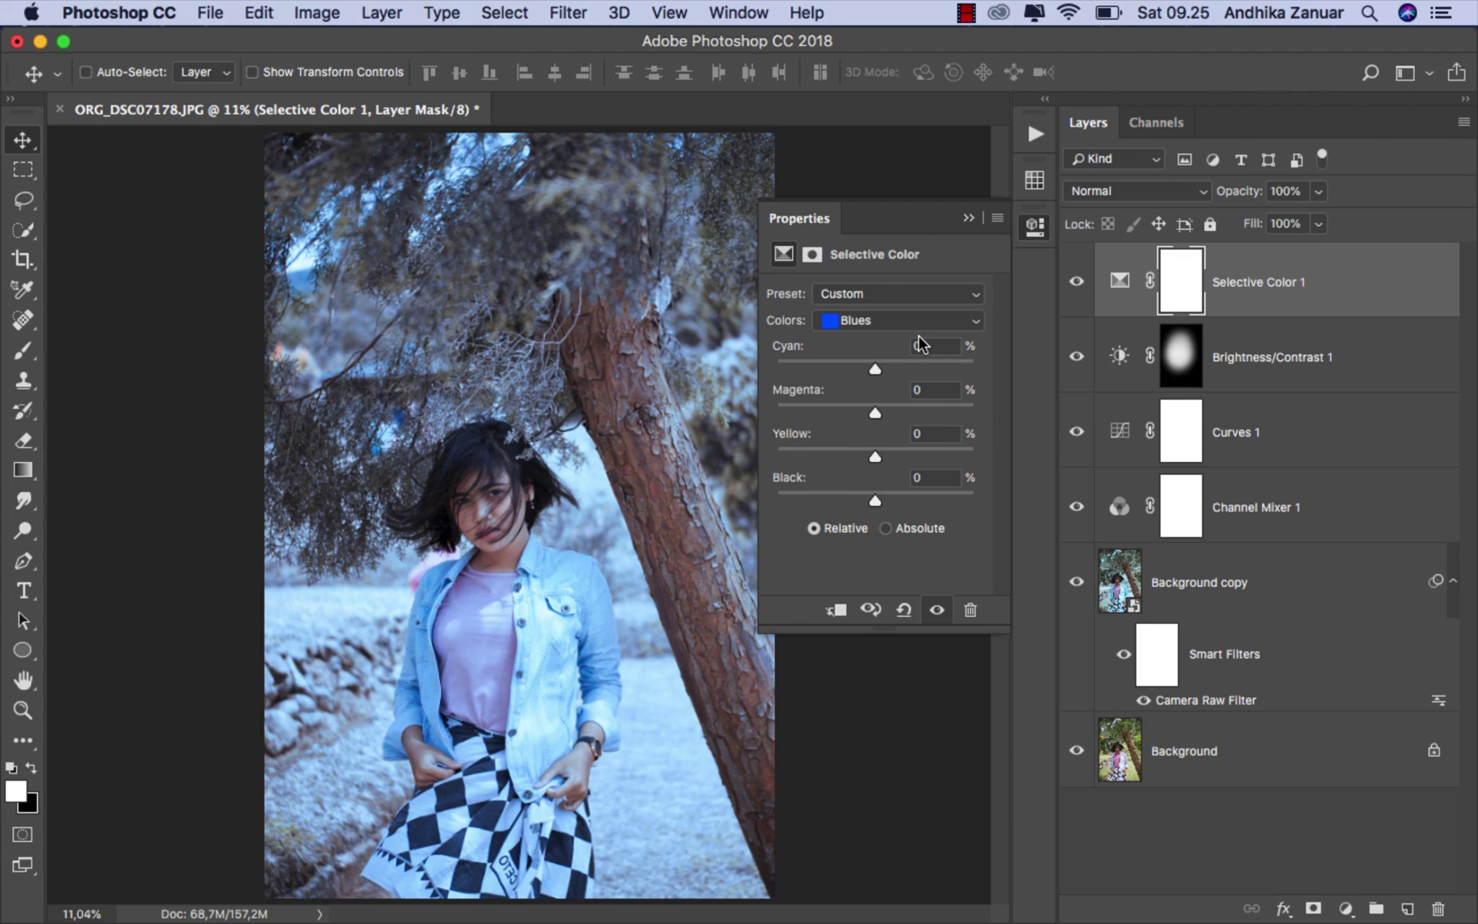
{"action": "left_click_drag", "start_coordinate": [875, 369], "coordinate": [887, 369]}
{"action": "left_click_drag", "start_coordinate": [875, 458], "coordinate": [848, 455]}
{"action": "left_click", "coordinate": [1077, 291]}
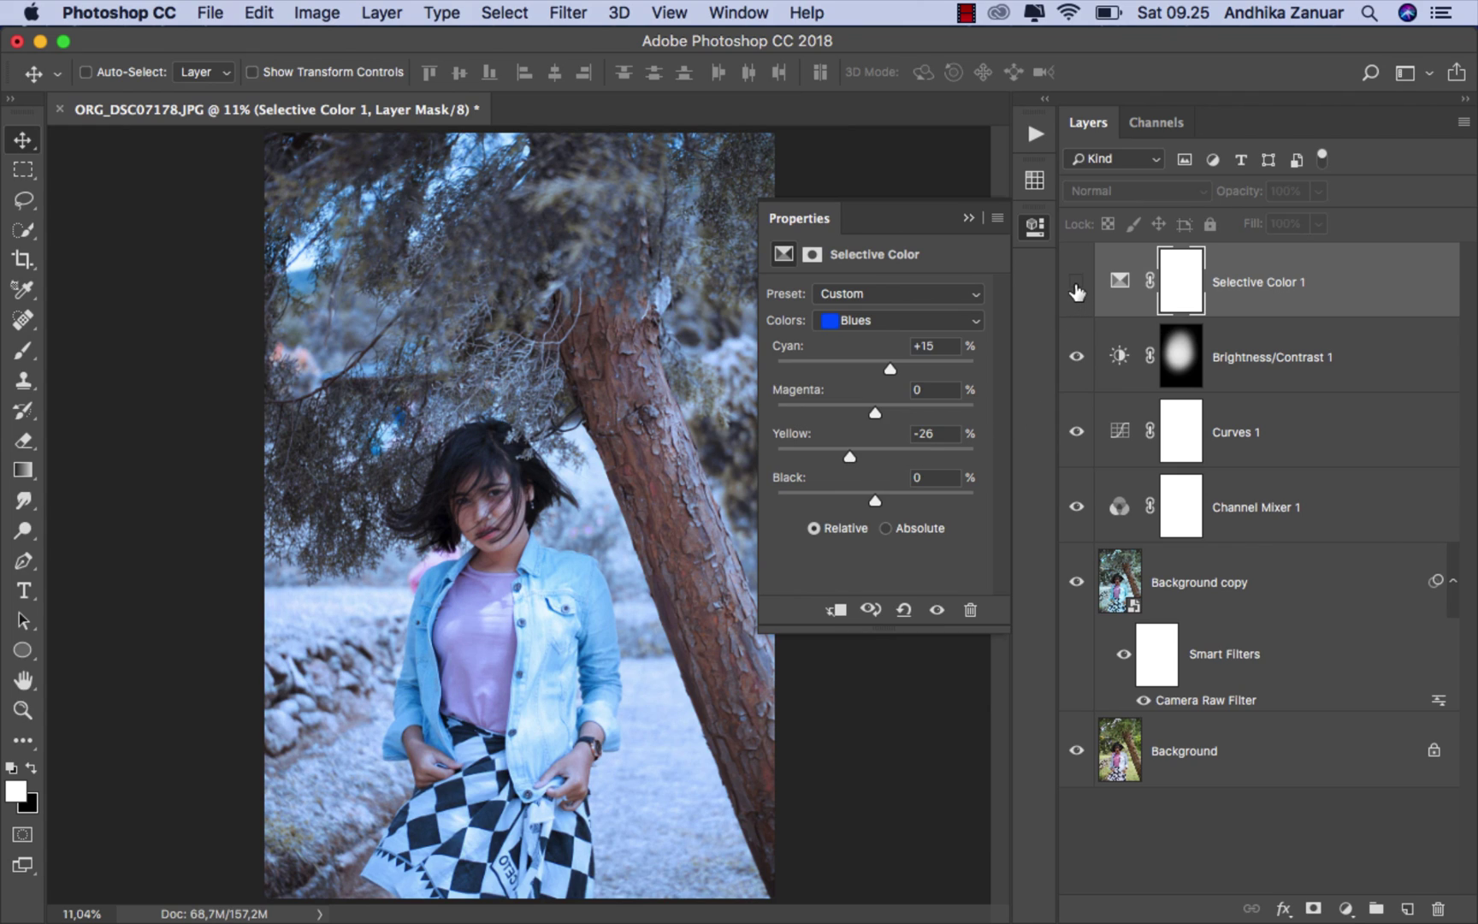
{"action": "left_click", "coordinate": [969, 219]}
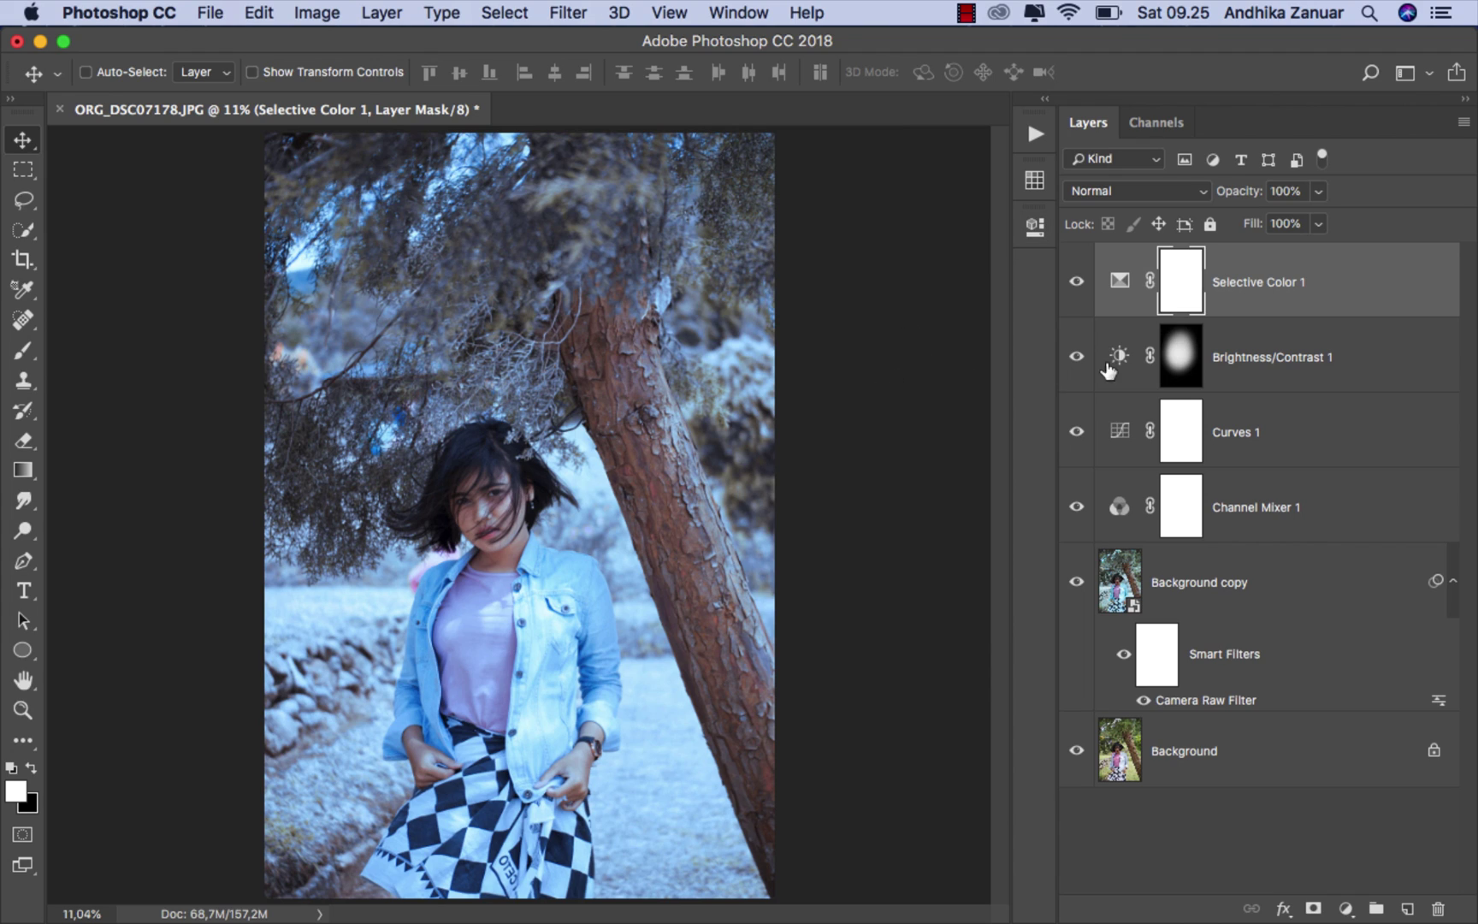
{"action": "left_click", "coordinate": [1333, 289]}
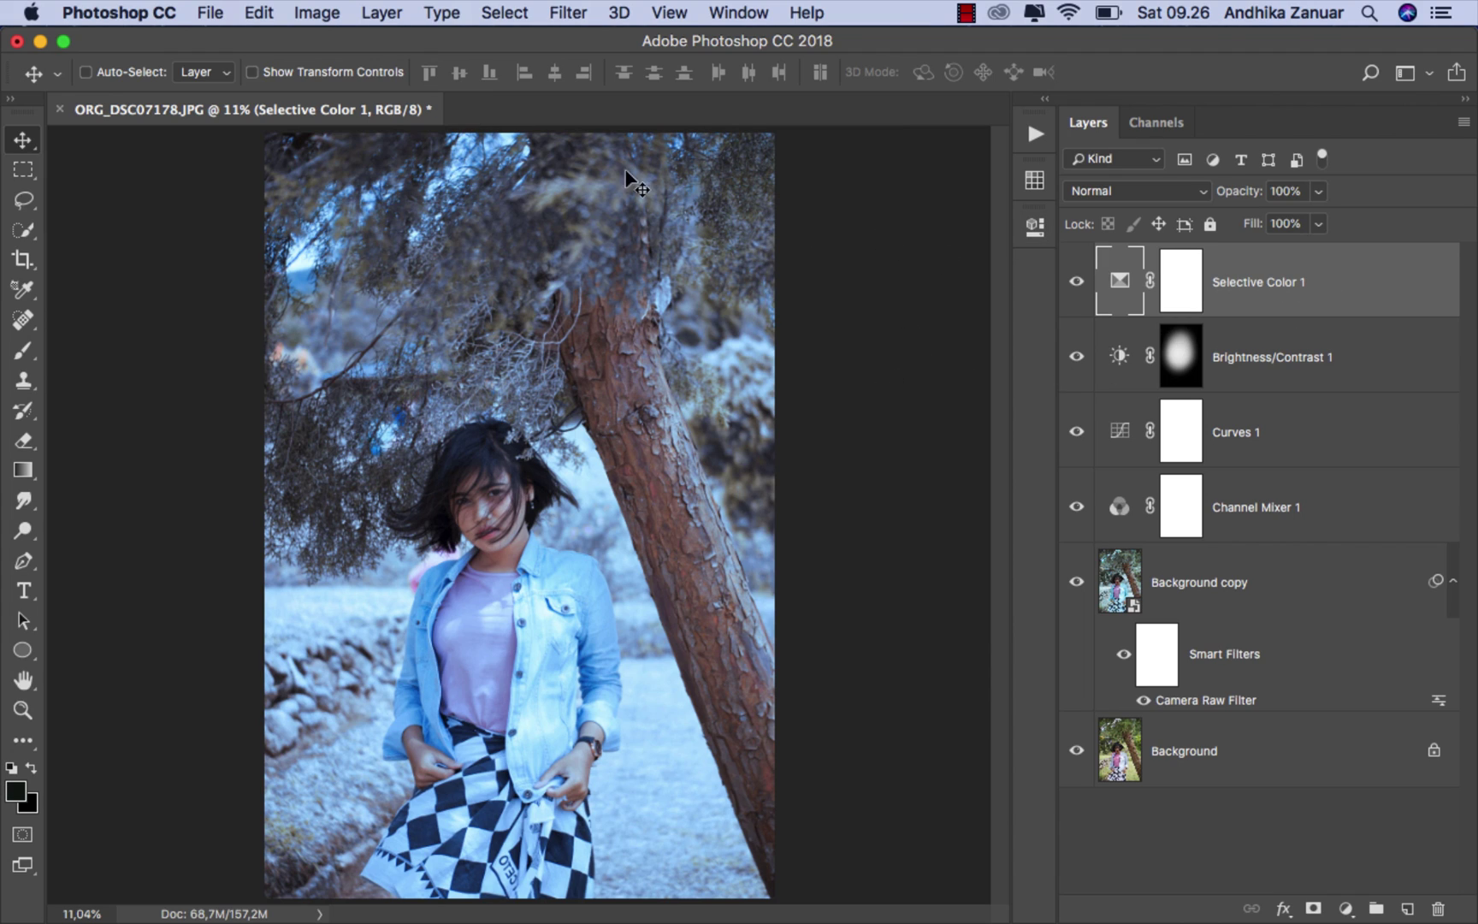
- Place the snow_texture JPG into the photo as an embedded layer
{"action": "left_click", "coordinate": [210, 14]}
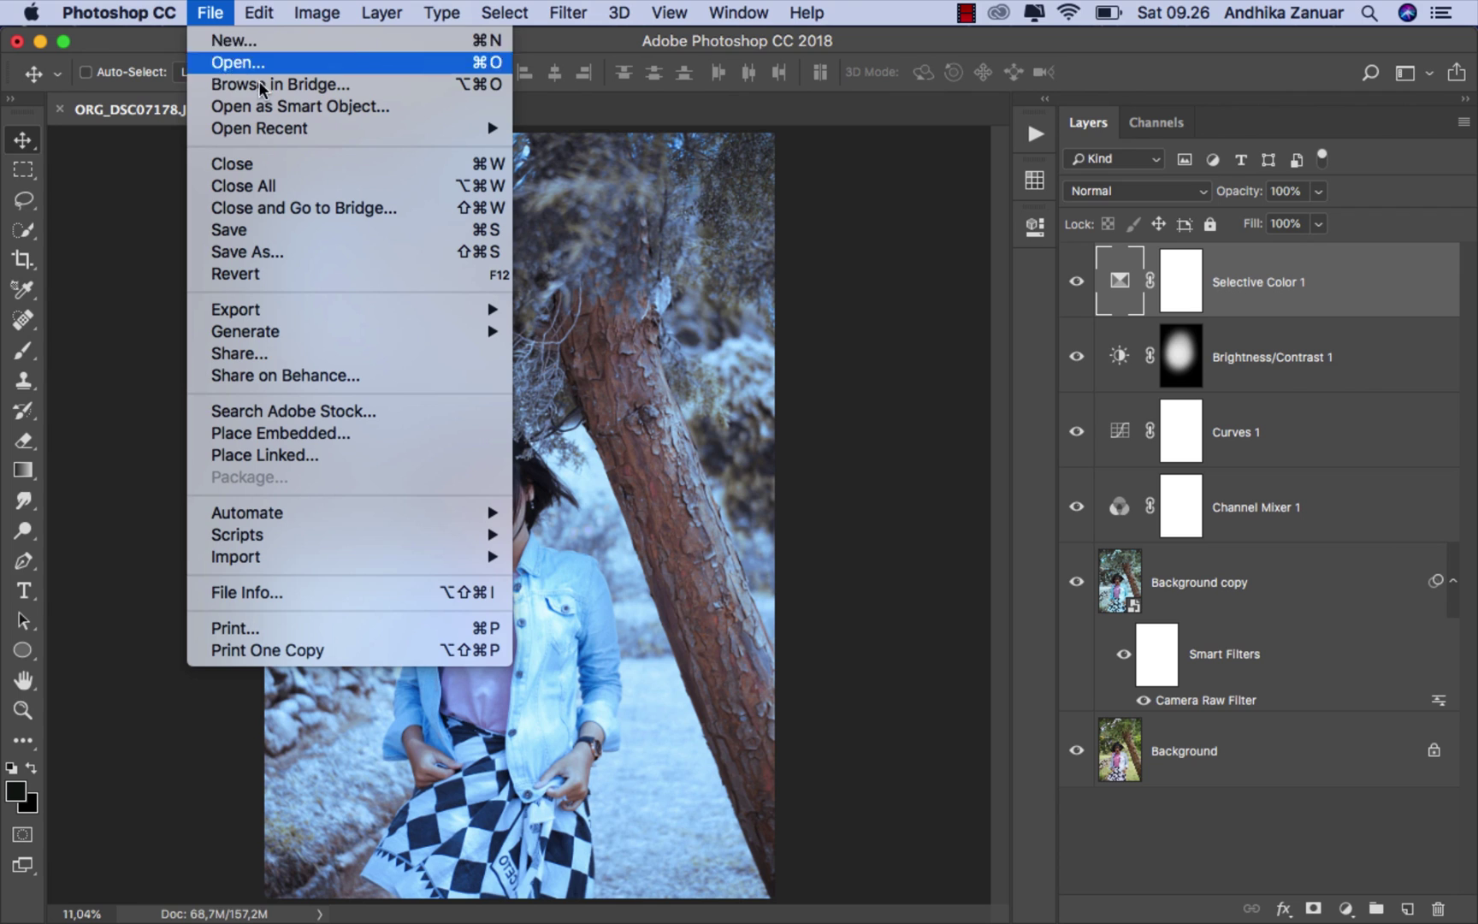
{"action": "left_click", "coordinate": [370, 431]}
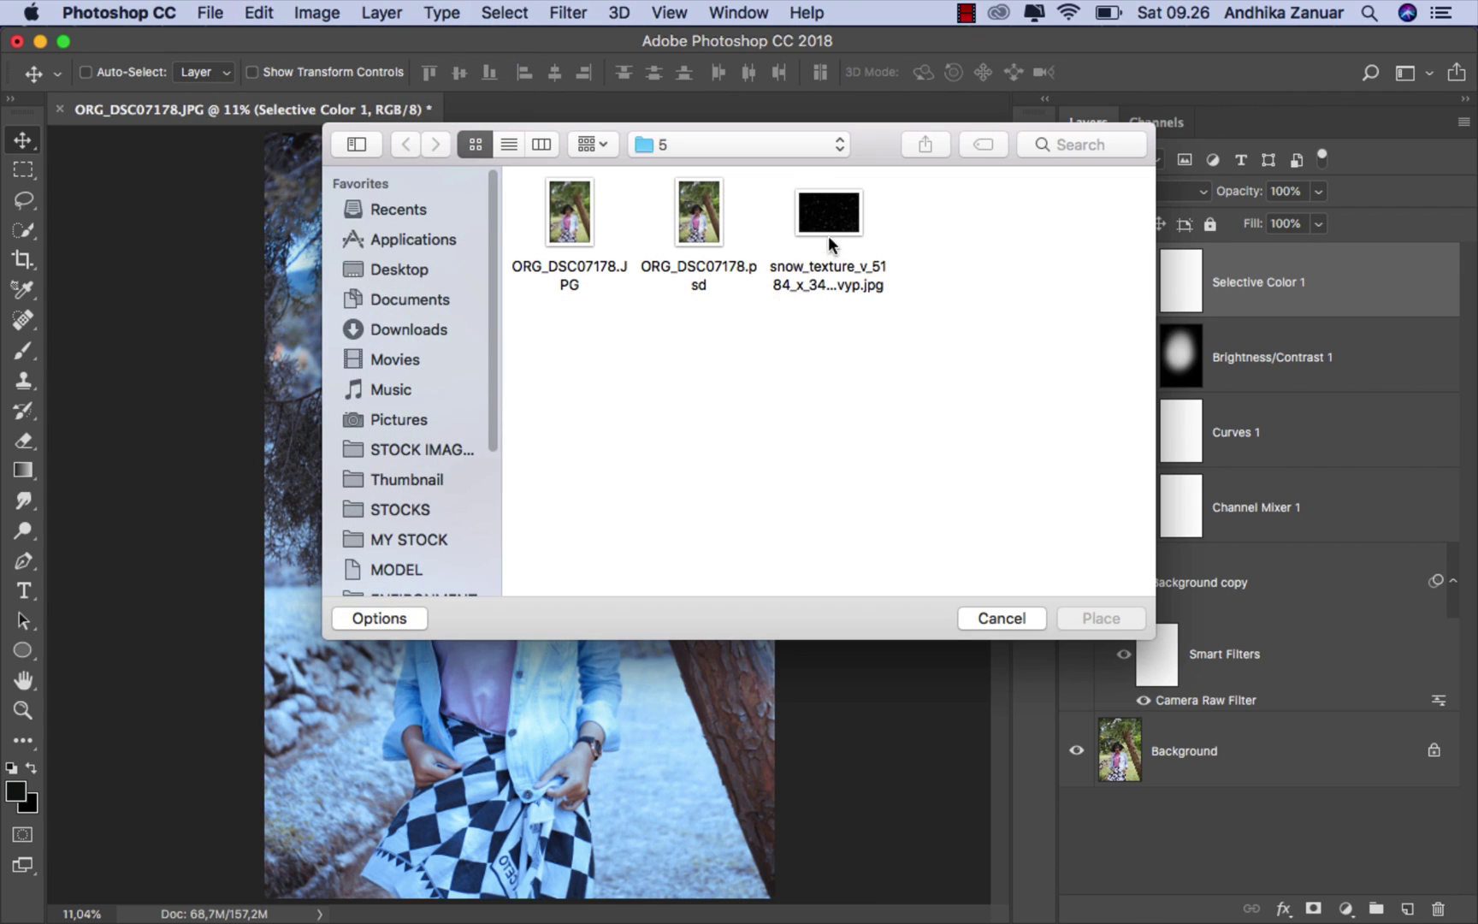
{"action": "left_click", "coordinate": [828, 237]}
{"action": "left_click", "coordinate": [1084, 618]}
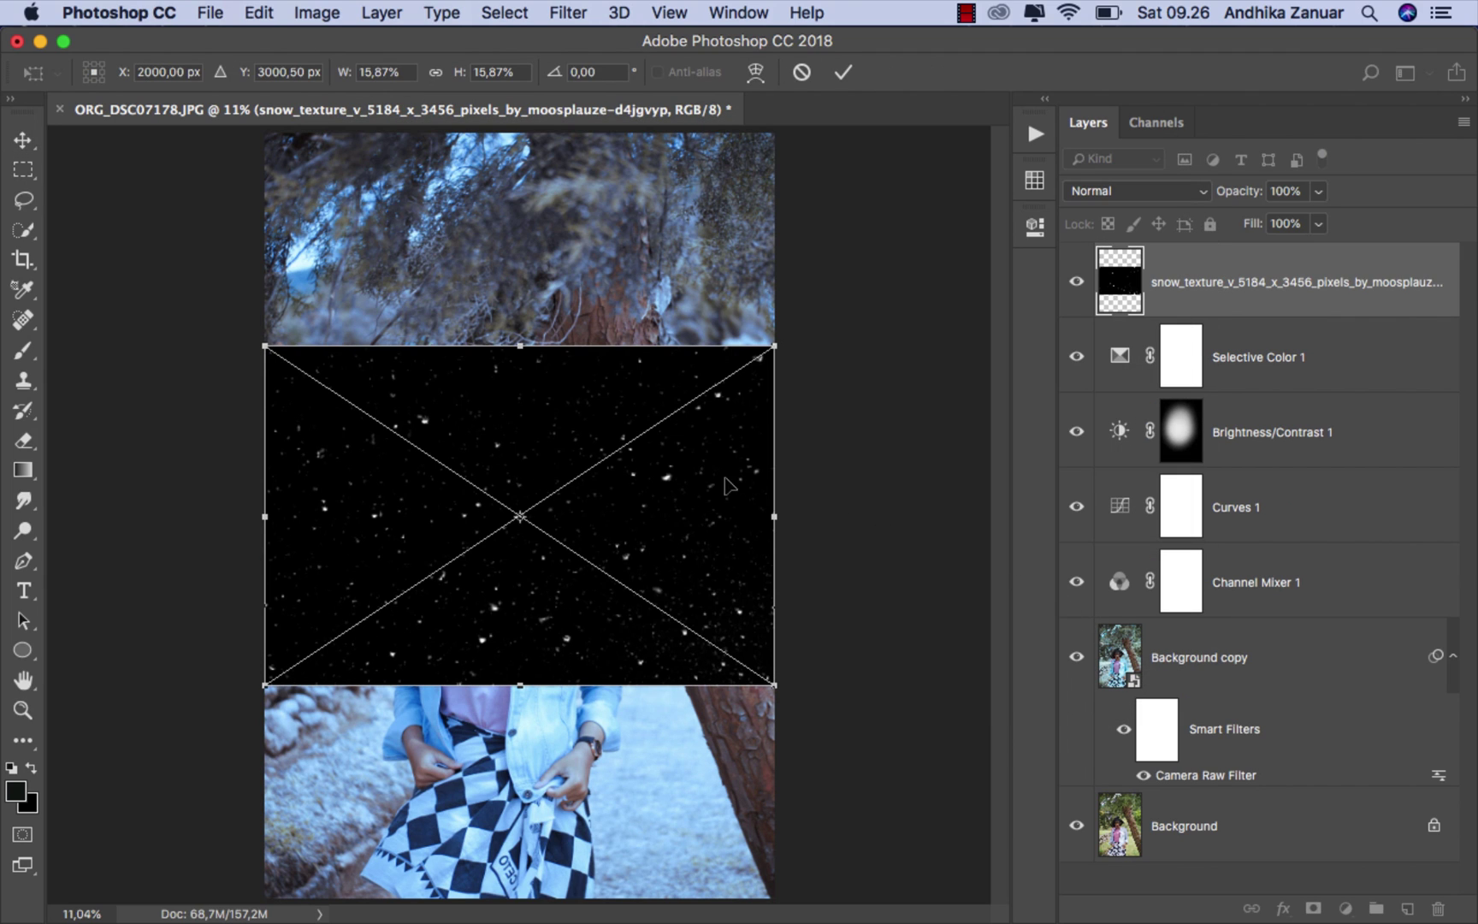
- Rotate the snow texture 90° and scale it up to fill the whole canvas
{"action": "right_click", "coordinate": [657, 446]}
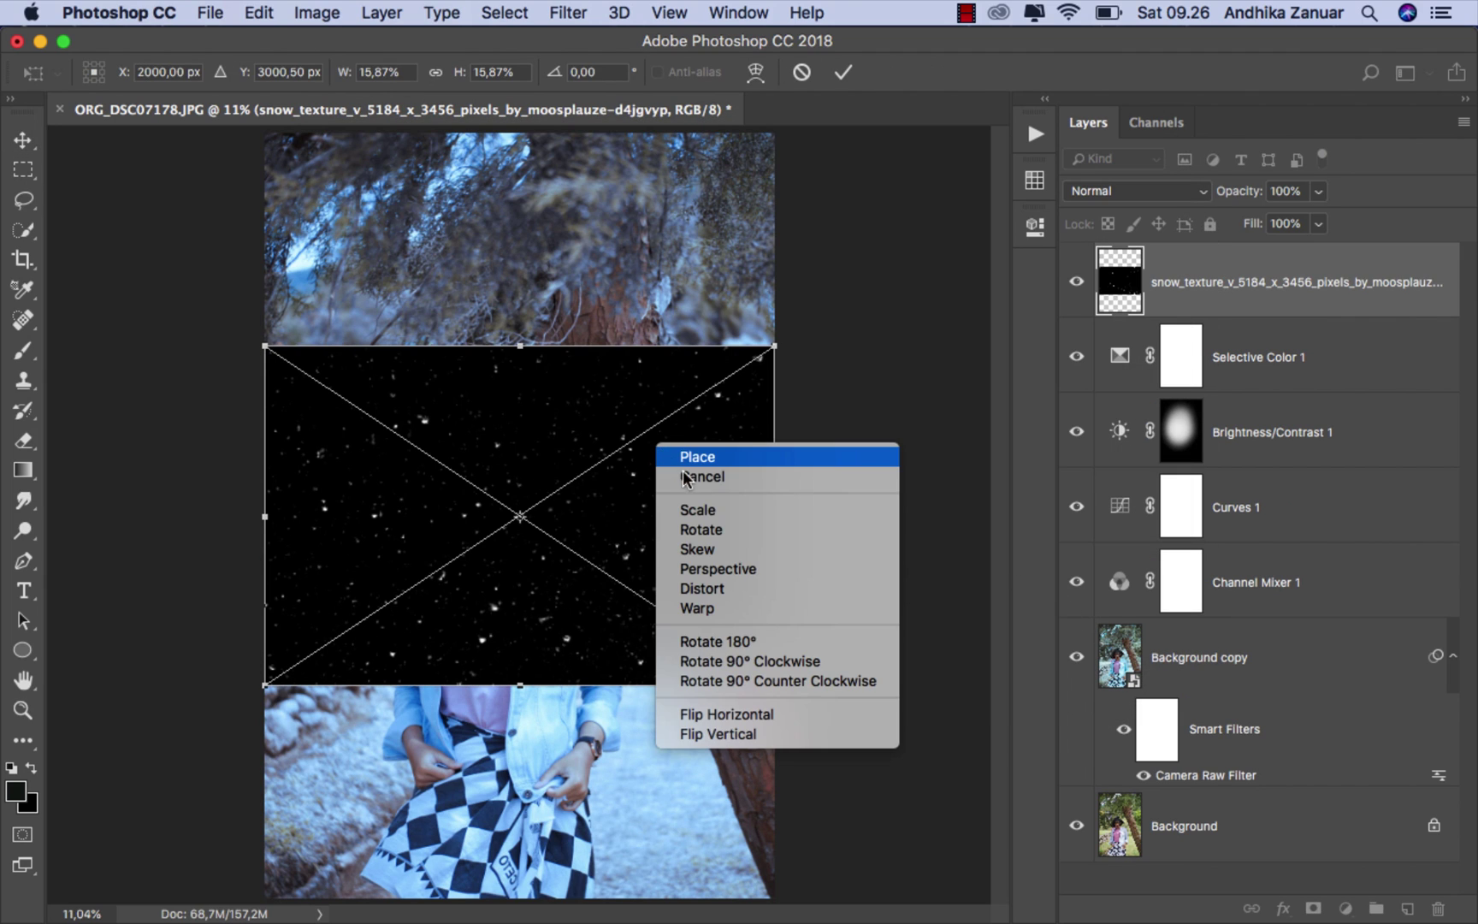
{"action": "left_click", "coordinate": [738, 661]}
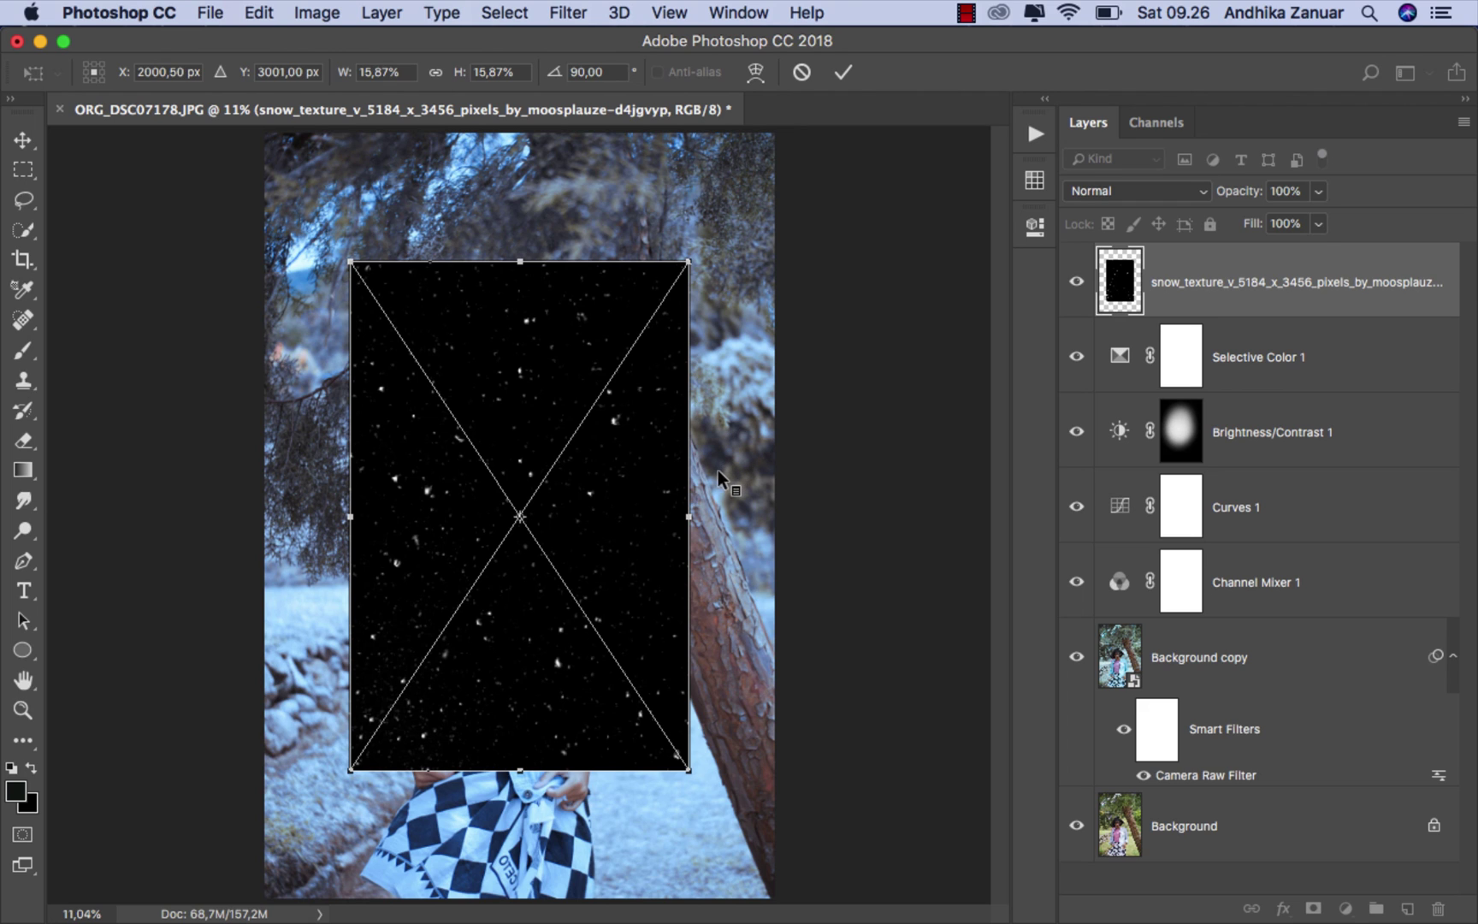
{"action": "scroll", "coordinate": [706, 432], "scroll_direction": "down", "scroll_amount": 1}
{"action": "left_click_drag", "start_coordinate": [672, 300], "coordinate": [771, 189]}
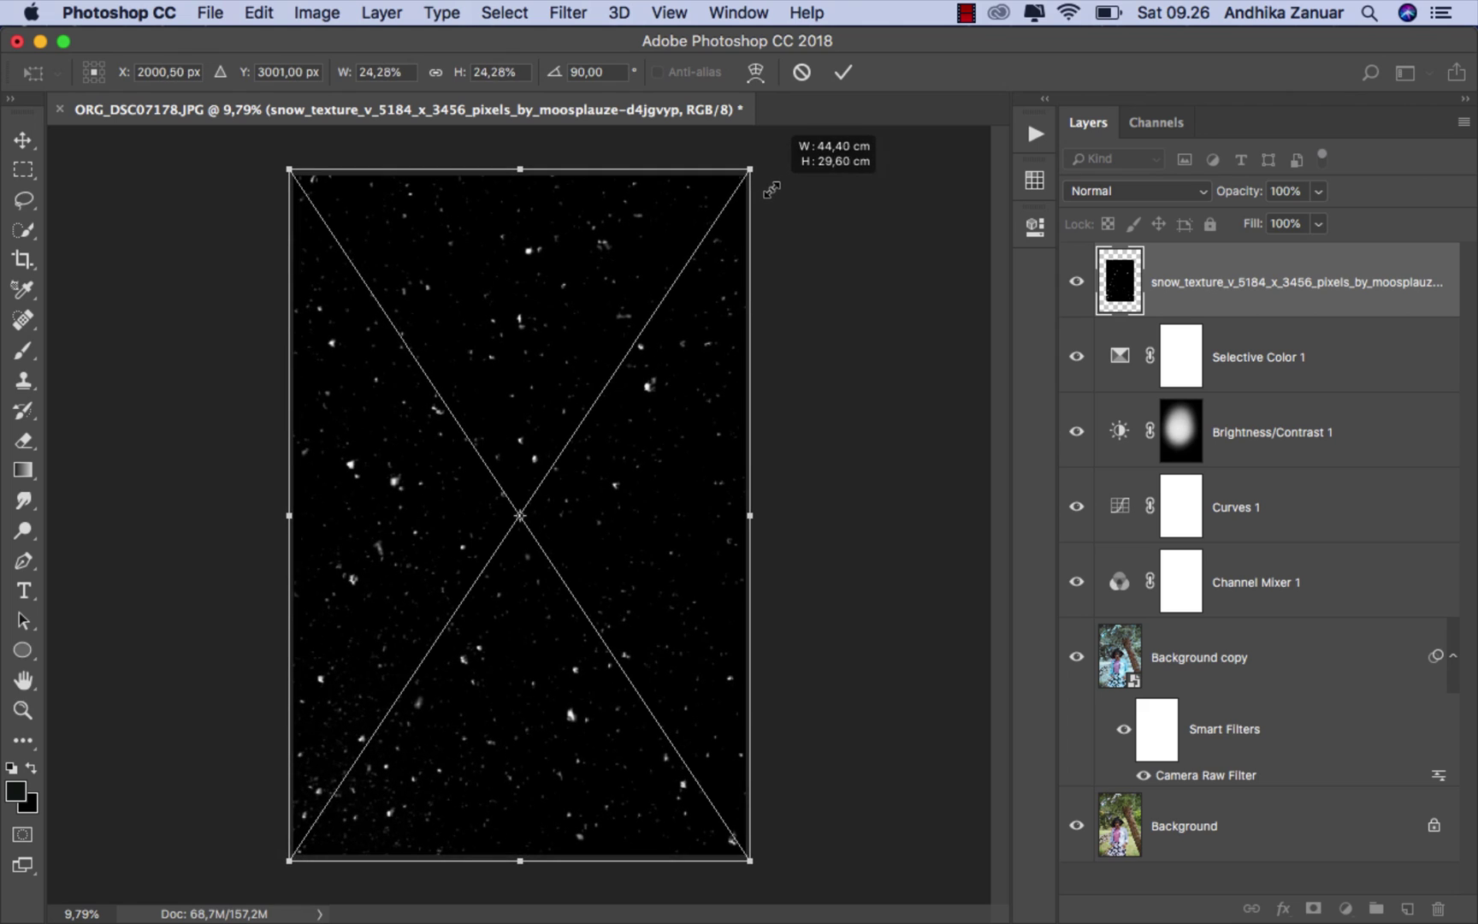
{"action": "left_click", "coordinate": [844, 78]}
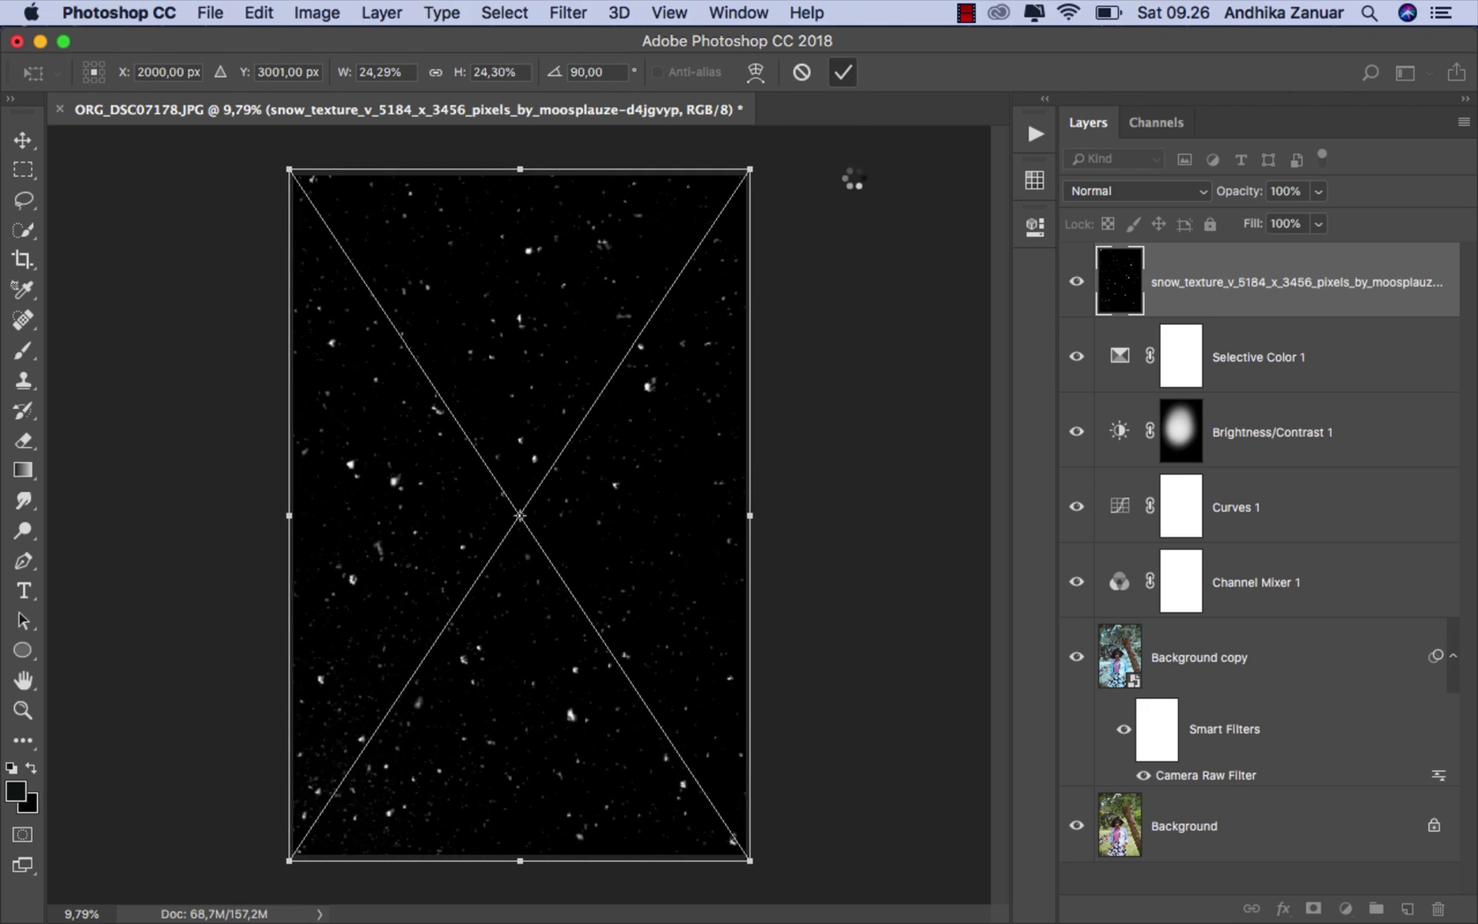
{"action": "scroll", "coordinate": [775, 495], "scroll_direction": "up", "scroll_amount": 1}
{"action": "scroll", "coordinate": [778, 496], "scroll_direction": "up", "scroll_amount": 1}
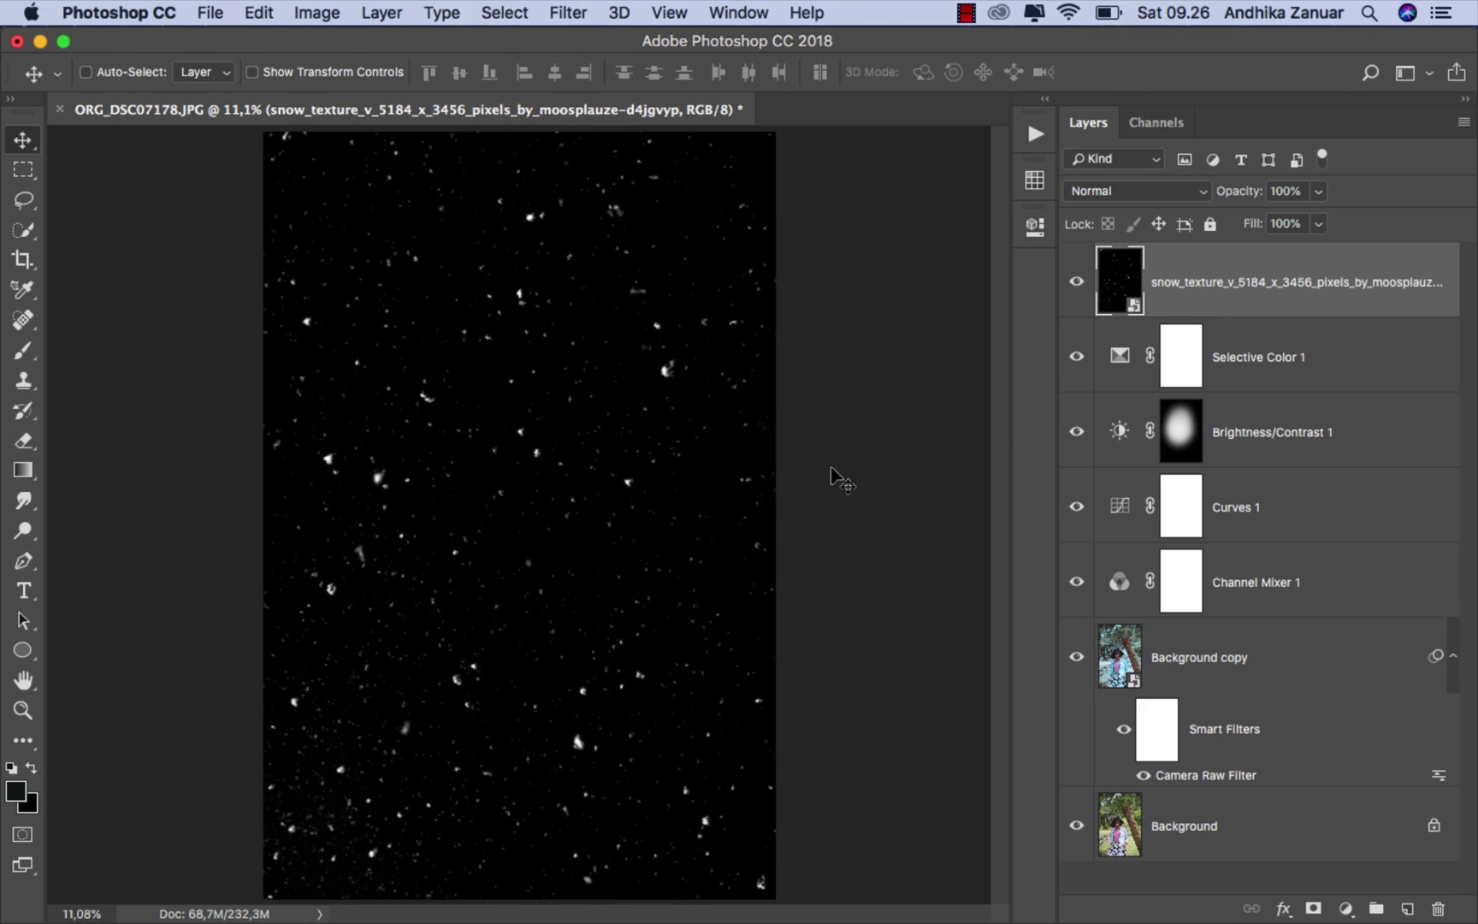
- Set the snow texture layer's blend mode to Screen
{"action": "left_click", "coordinate": [1113, 193]}
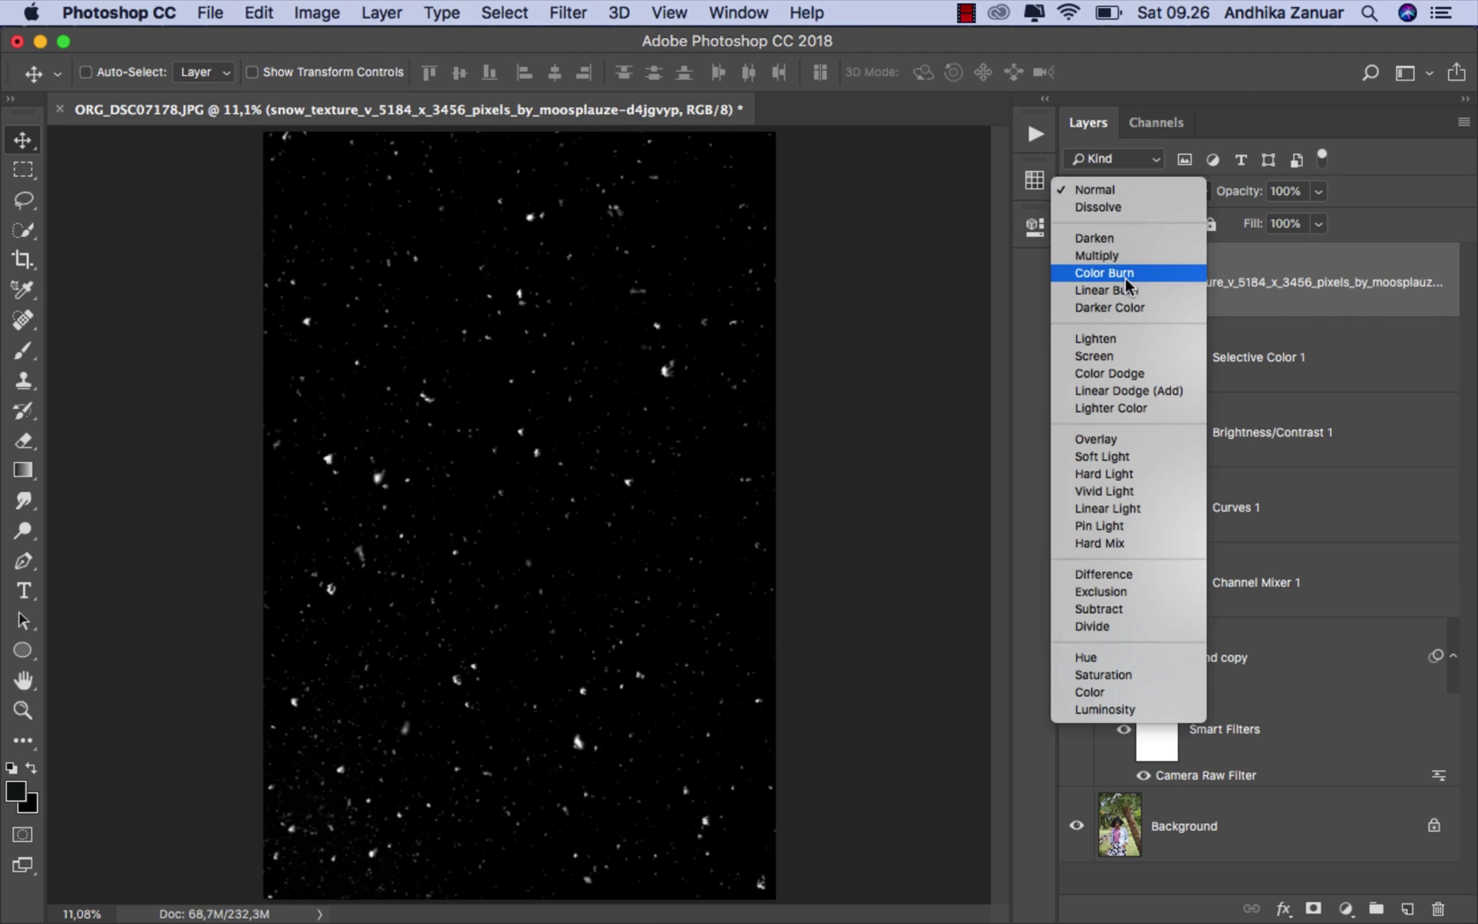
{"action": "scroll", "coordinate": [1131, 357], "scroll_direction": "down", "scroll_amount": 1}
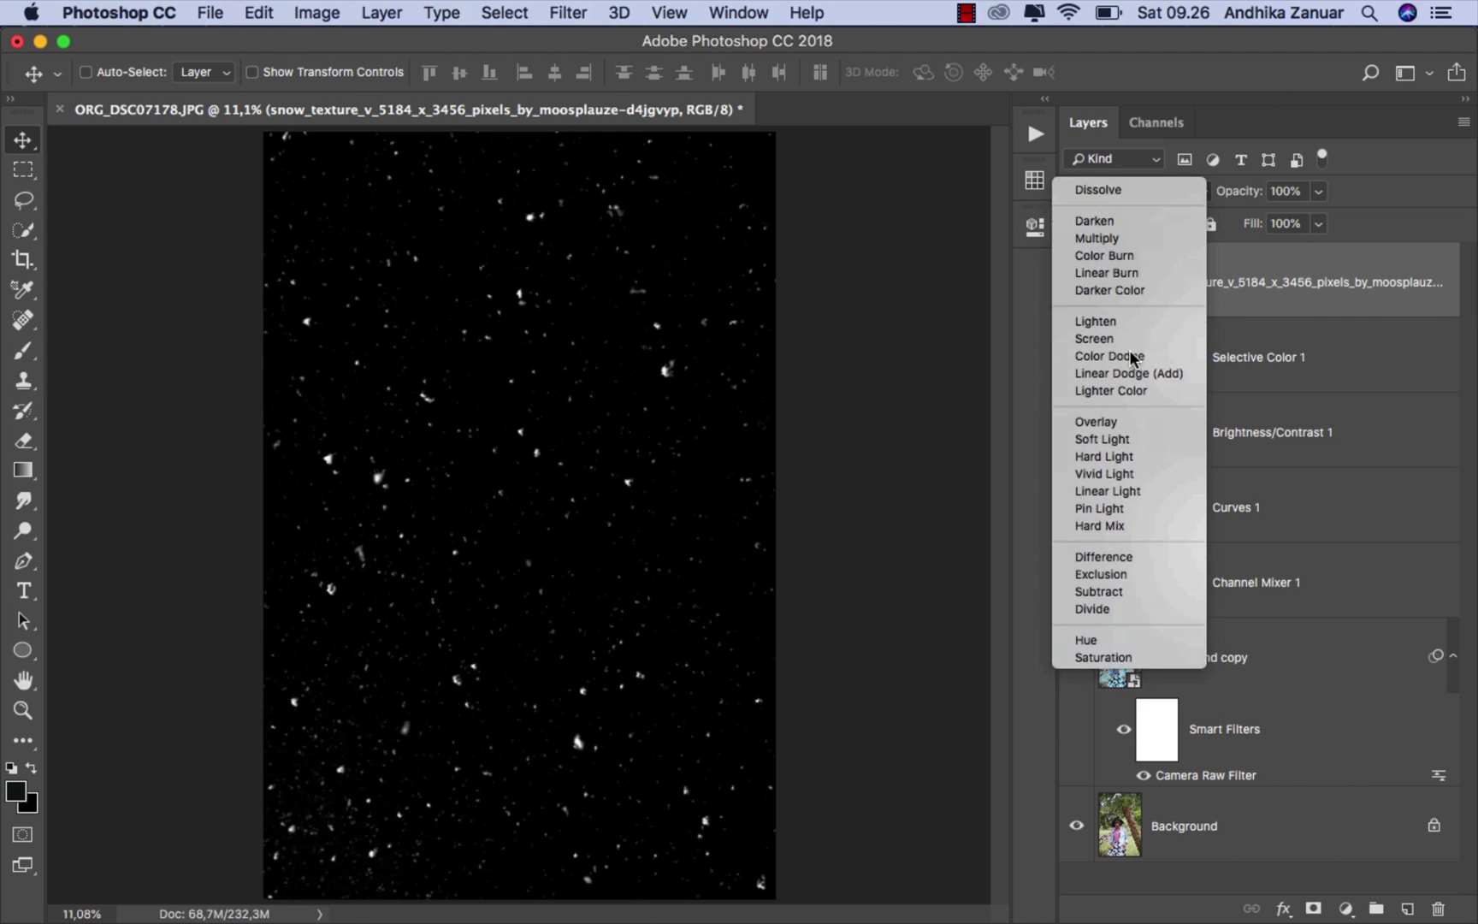
{"action": "left_click", "coordinate": [1129, 341]}
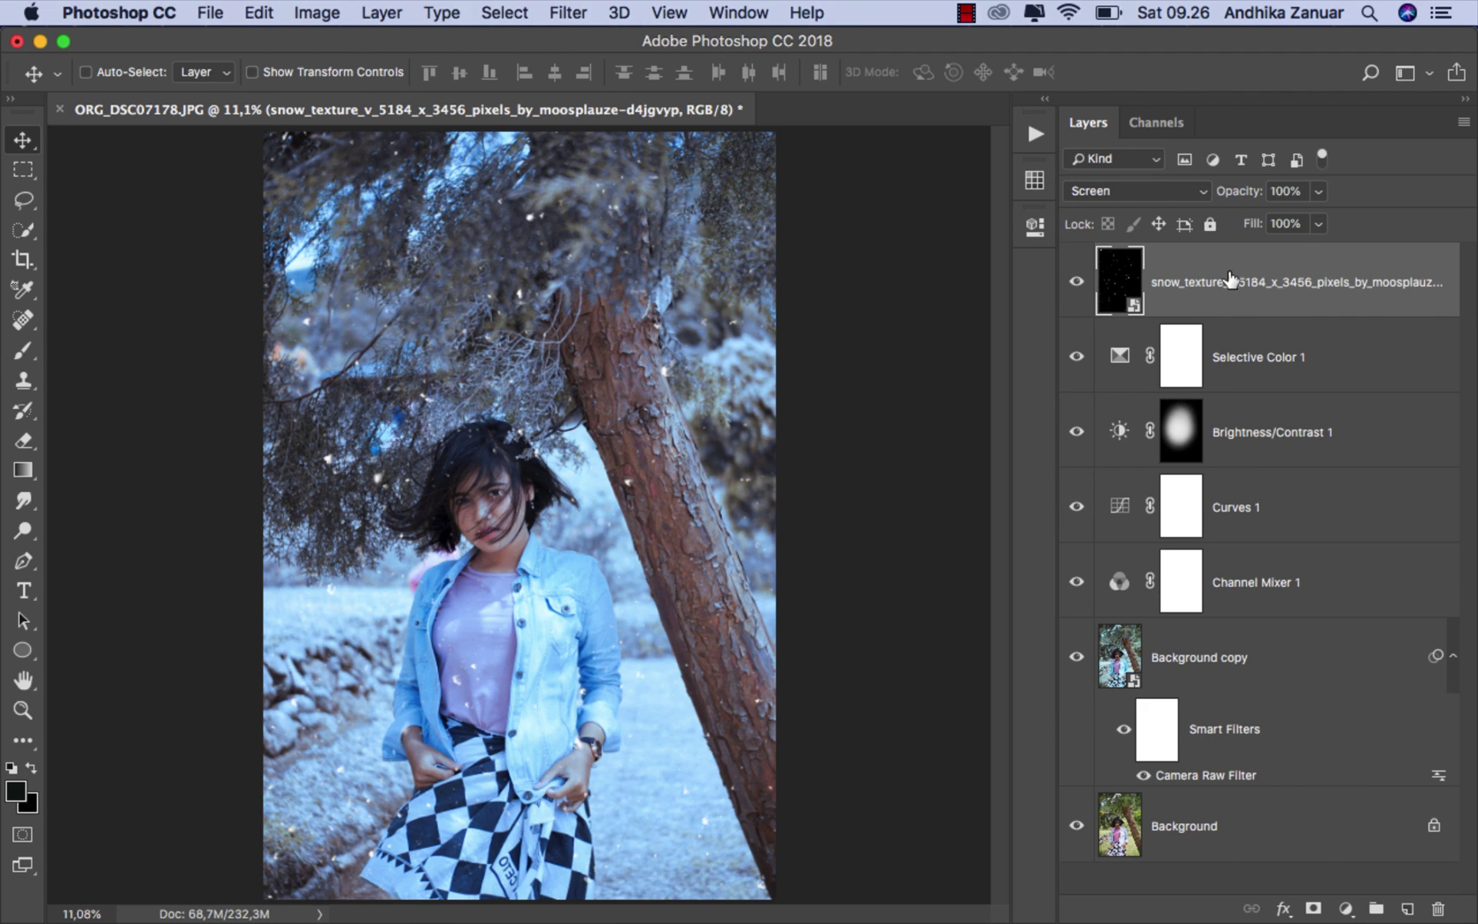
- Soften the snow layer with a Gaussian Blur of about 9.9 pixels
{"action": "left_click", "coordinate": [575, 14]}
{"action": "mouse_move", "coordinate": [623, 287]}
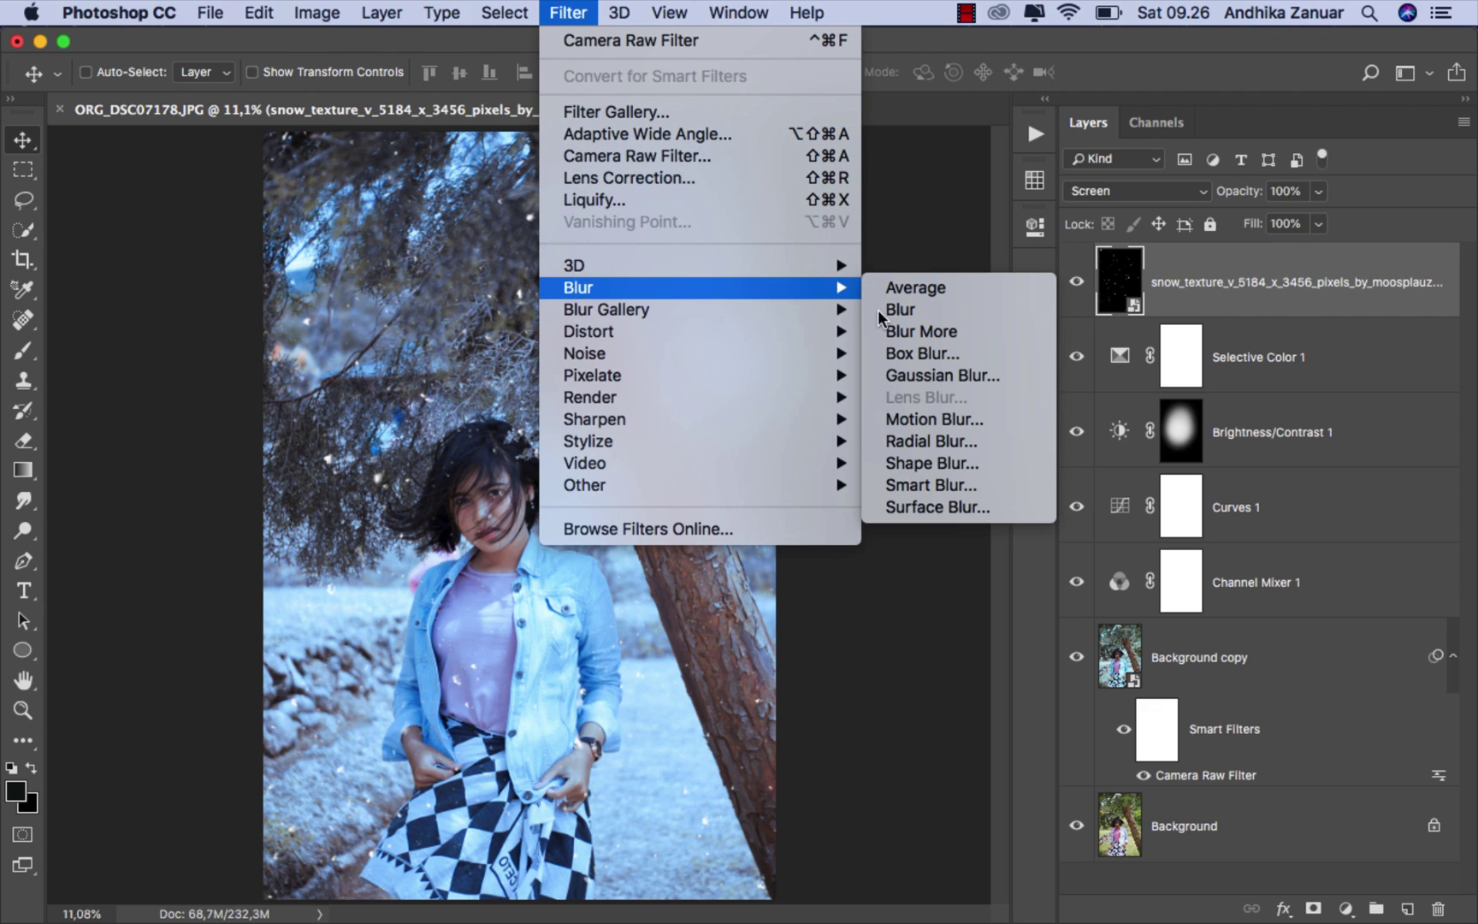
{"action": "left_click", "coordinate": [944, 371]}
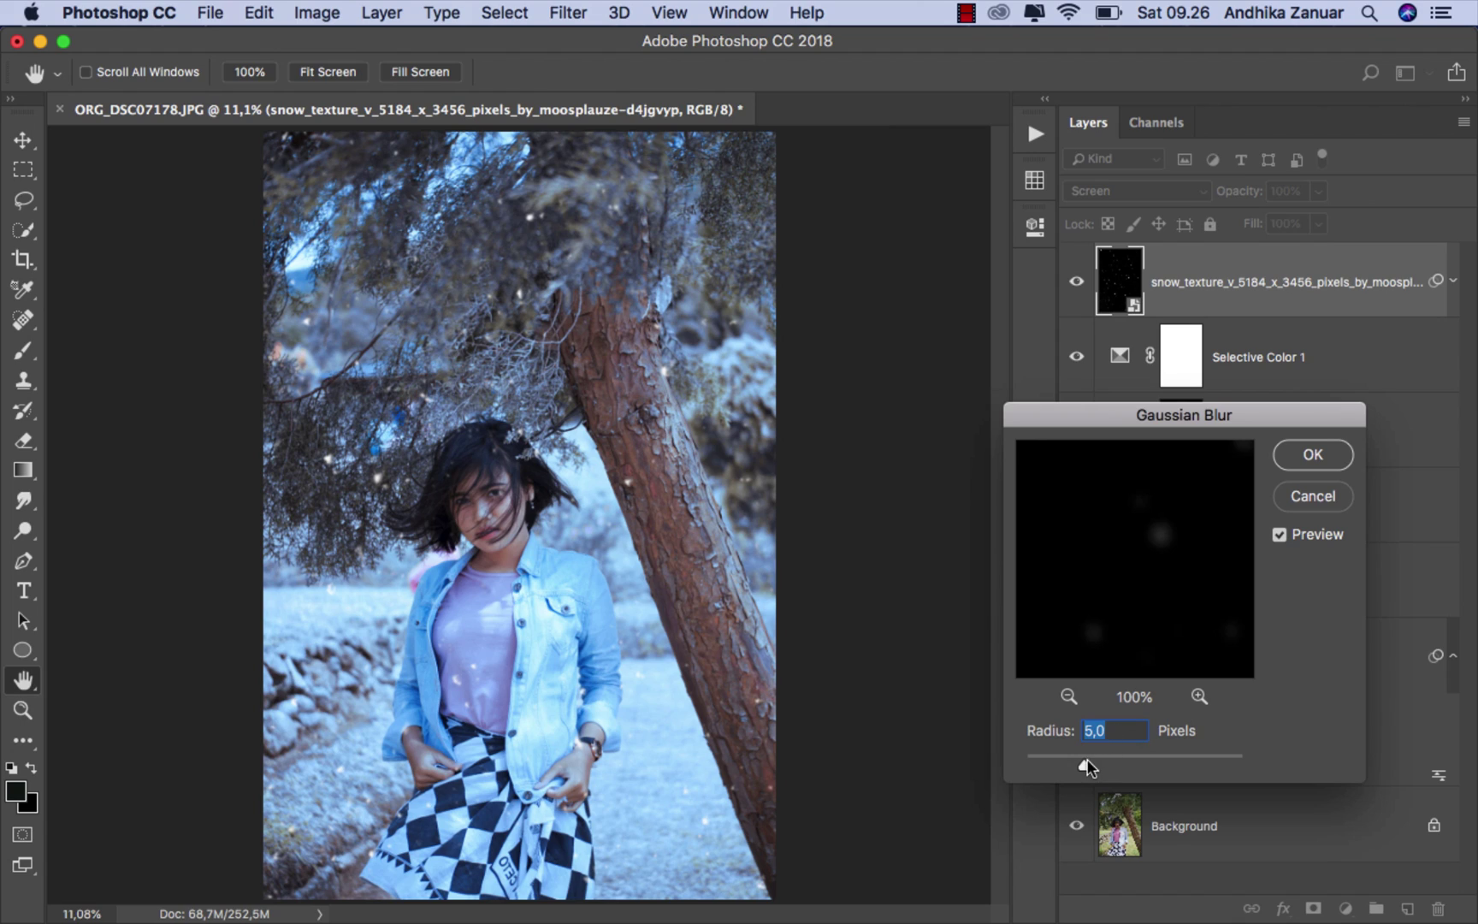
{"action": "left_click_drag", "start_coordinate": [1085, 760], "coordinate": [1107, 761]}
{"action": "left_click", "coordinate": [1279, 534]}
{"action": "left_click", "coordinate": [1279, 534]}
{"action": "left_click", "coordinate": [1313, 454]}
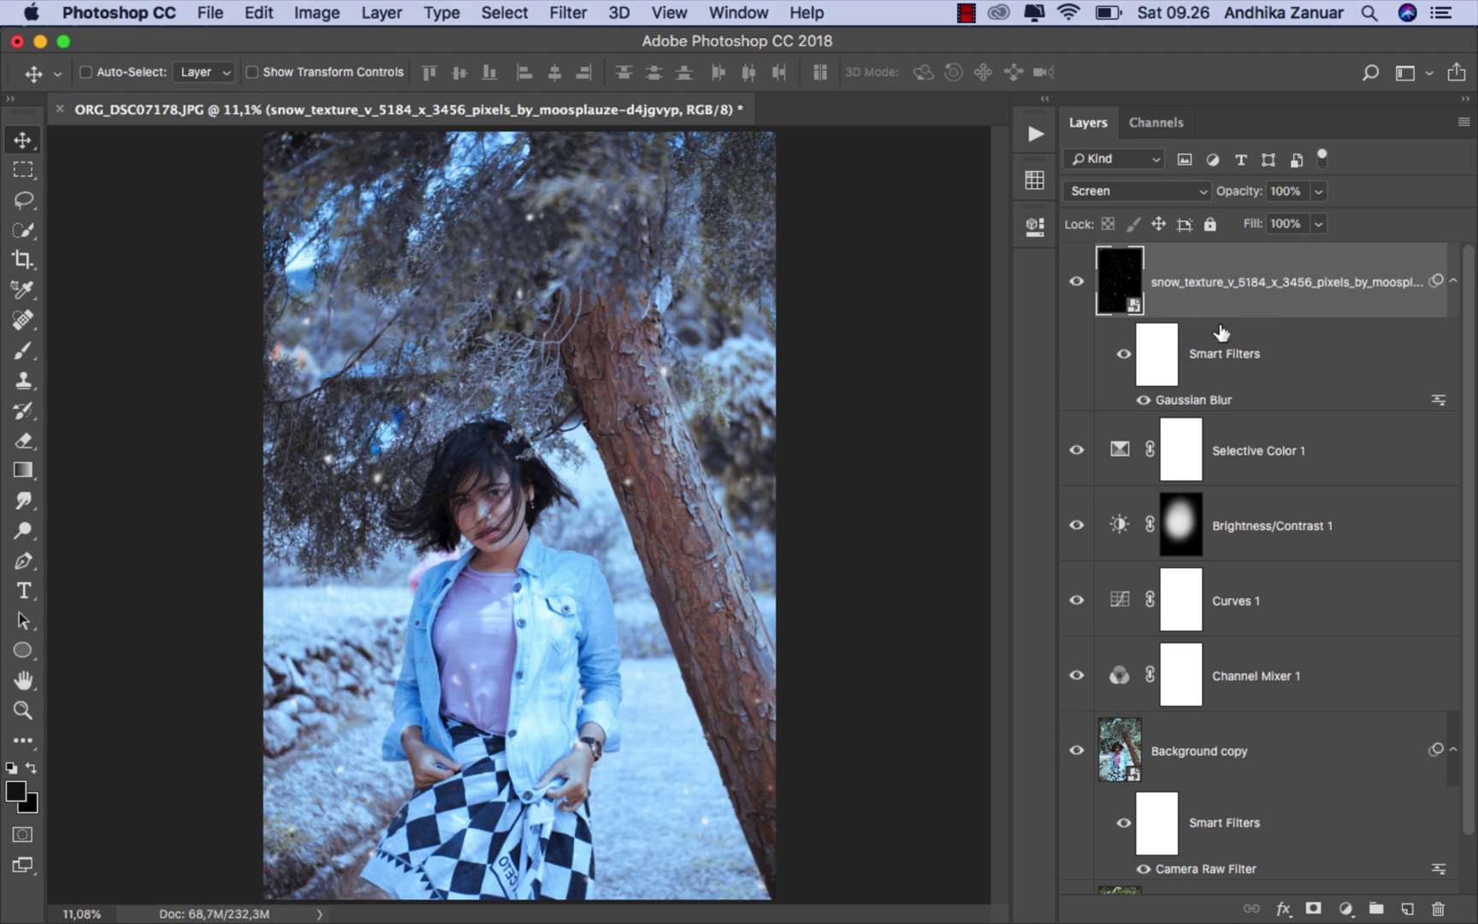
- Add a mask to the snow layer and paint it black over the face, chest and hand
{"action": "left_click", "coordinate": [1315, 906]}
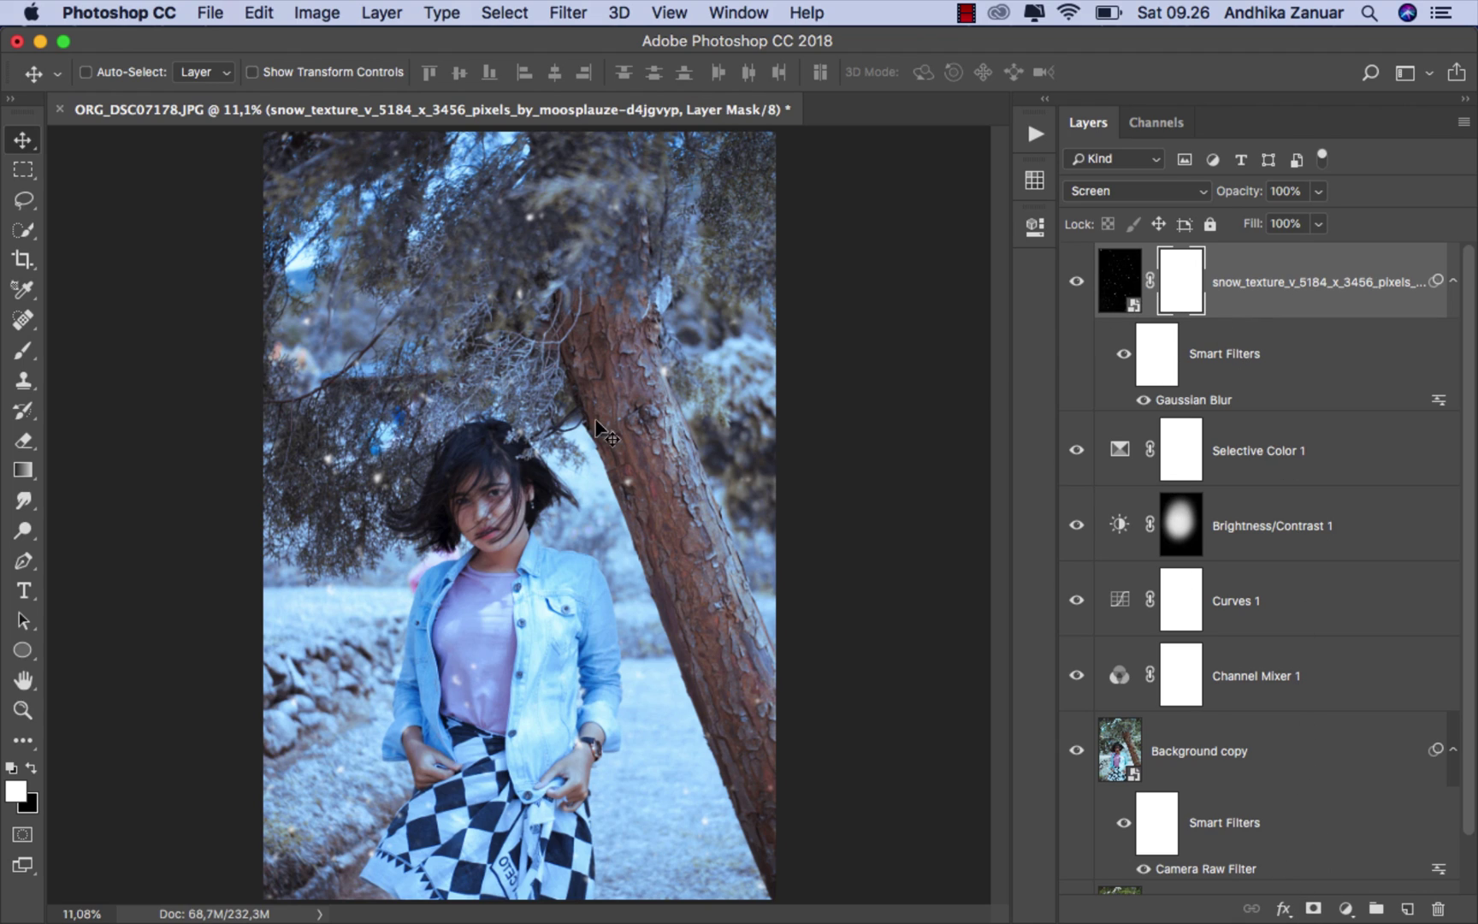
{"action": "left_click", "coordinate": [24, 351]}
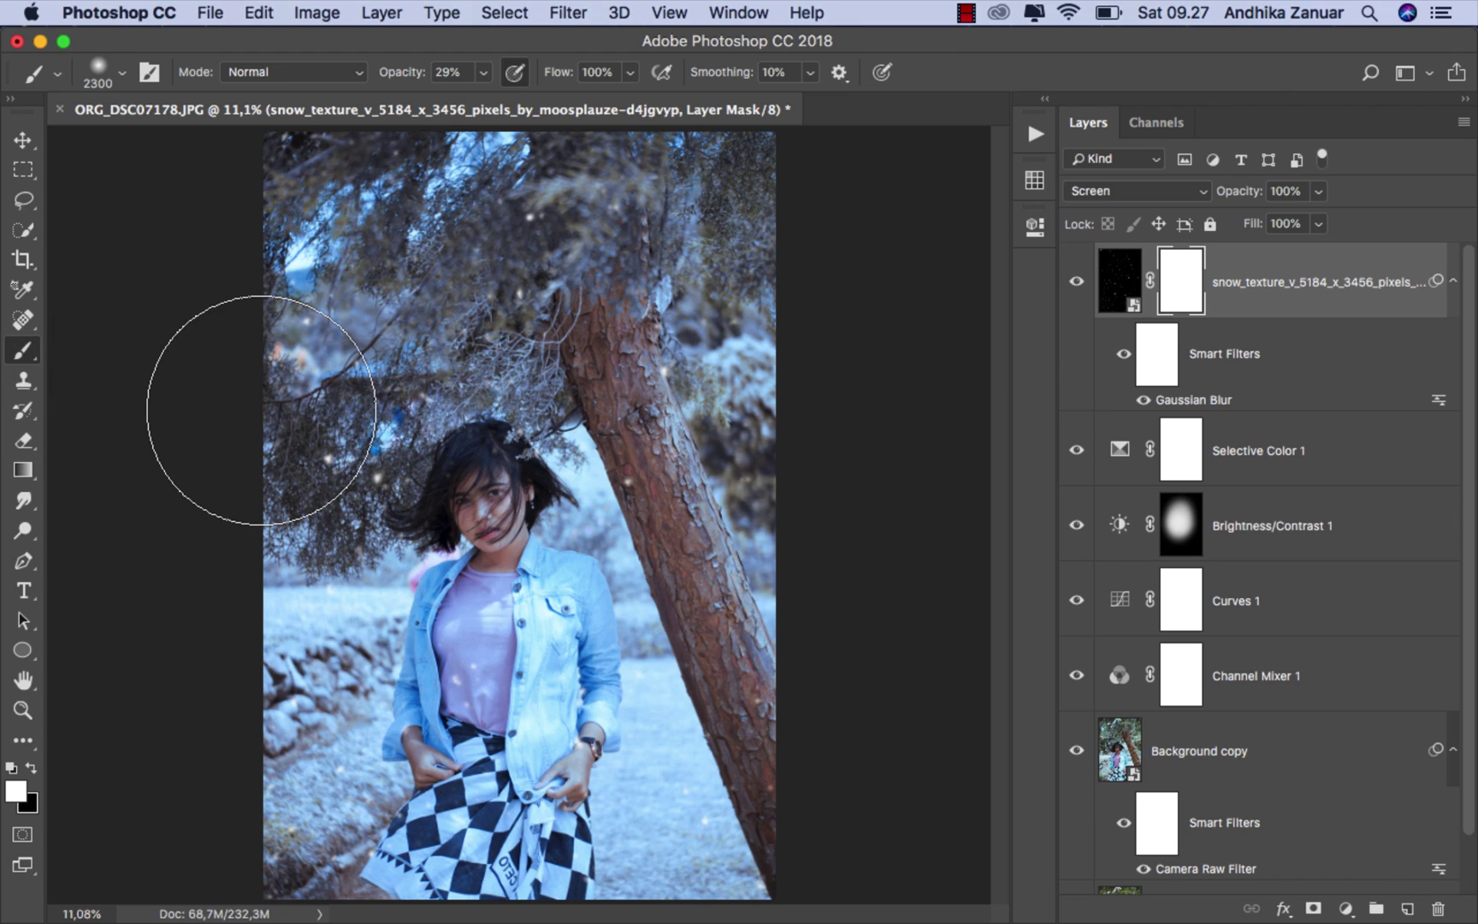
{"action": "left_click", "coordinate": [32, 768]}
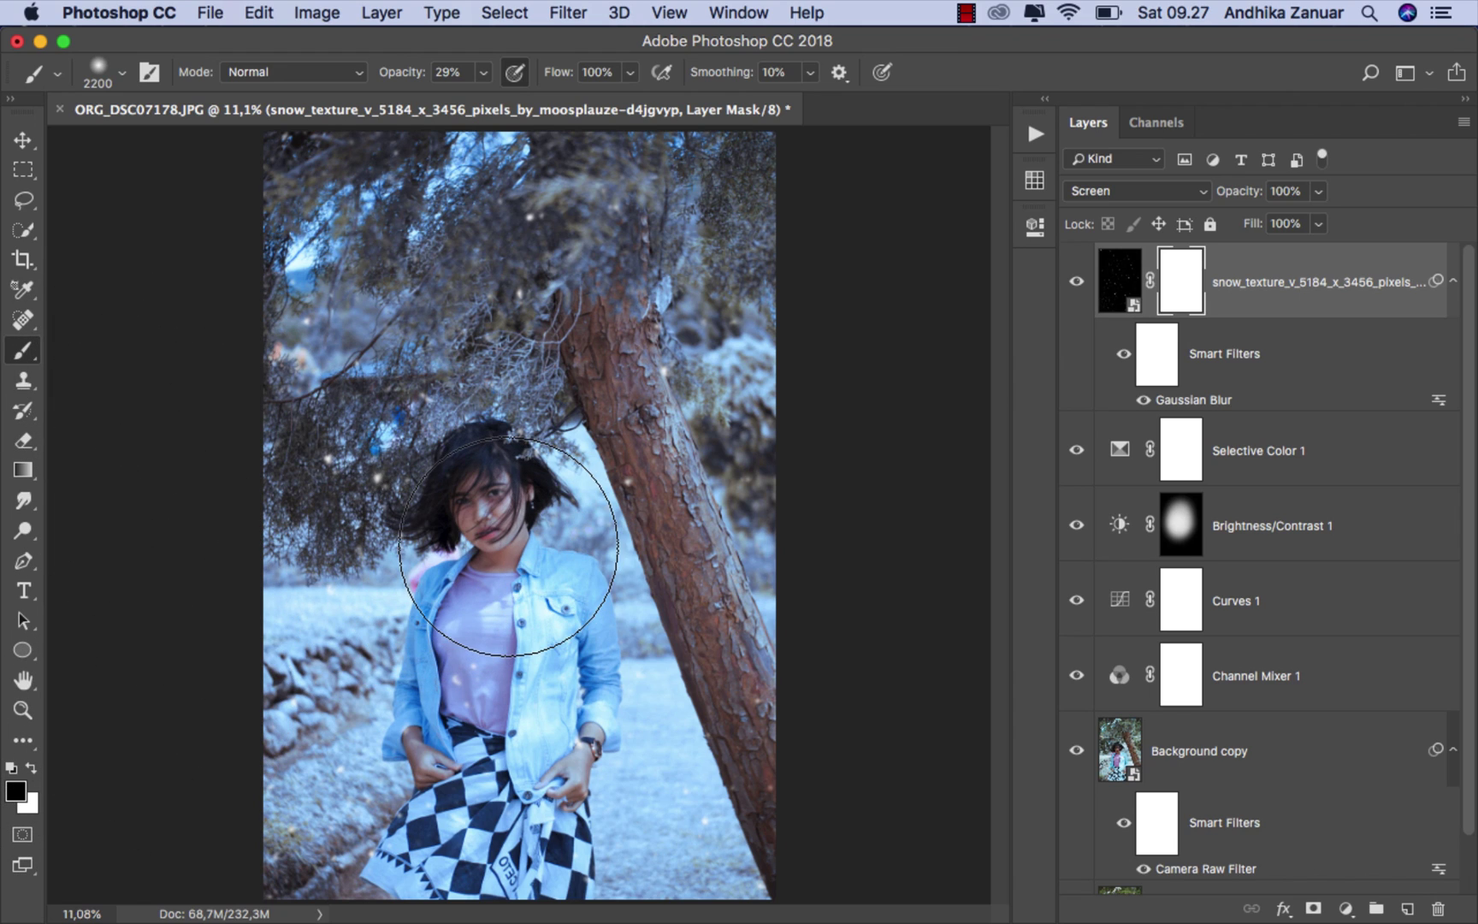
{"action": "key", "text": "bracketleft"}
{"action": "key", "text": "bracketleft"}
{"action": "key", "text": "bracketleft"}
{"action": "left_click", "coordinate": [479, 498]}
{"action": "left_click_drag", "start_coordinate": [480, 498], "coordinate": [471, 513]}
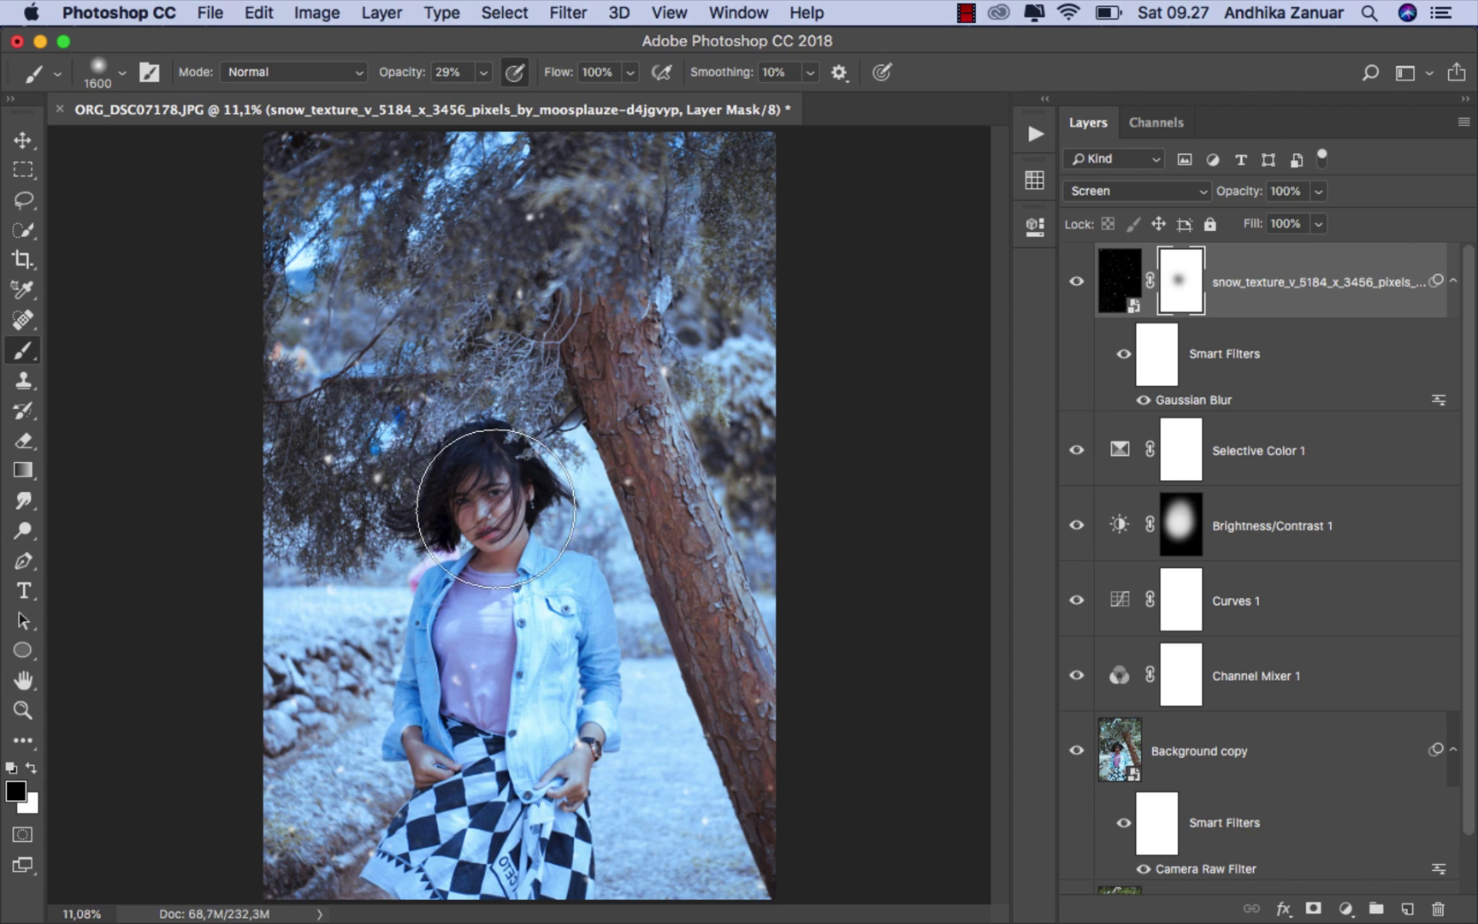
{"action": "left_click_drag", "start_coordinate": [458, 680], "coordinate": [503, 470]}
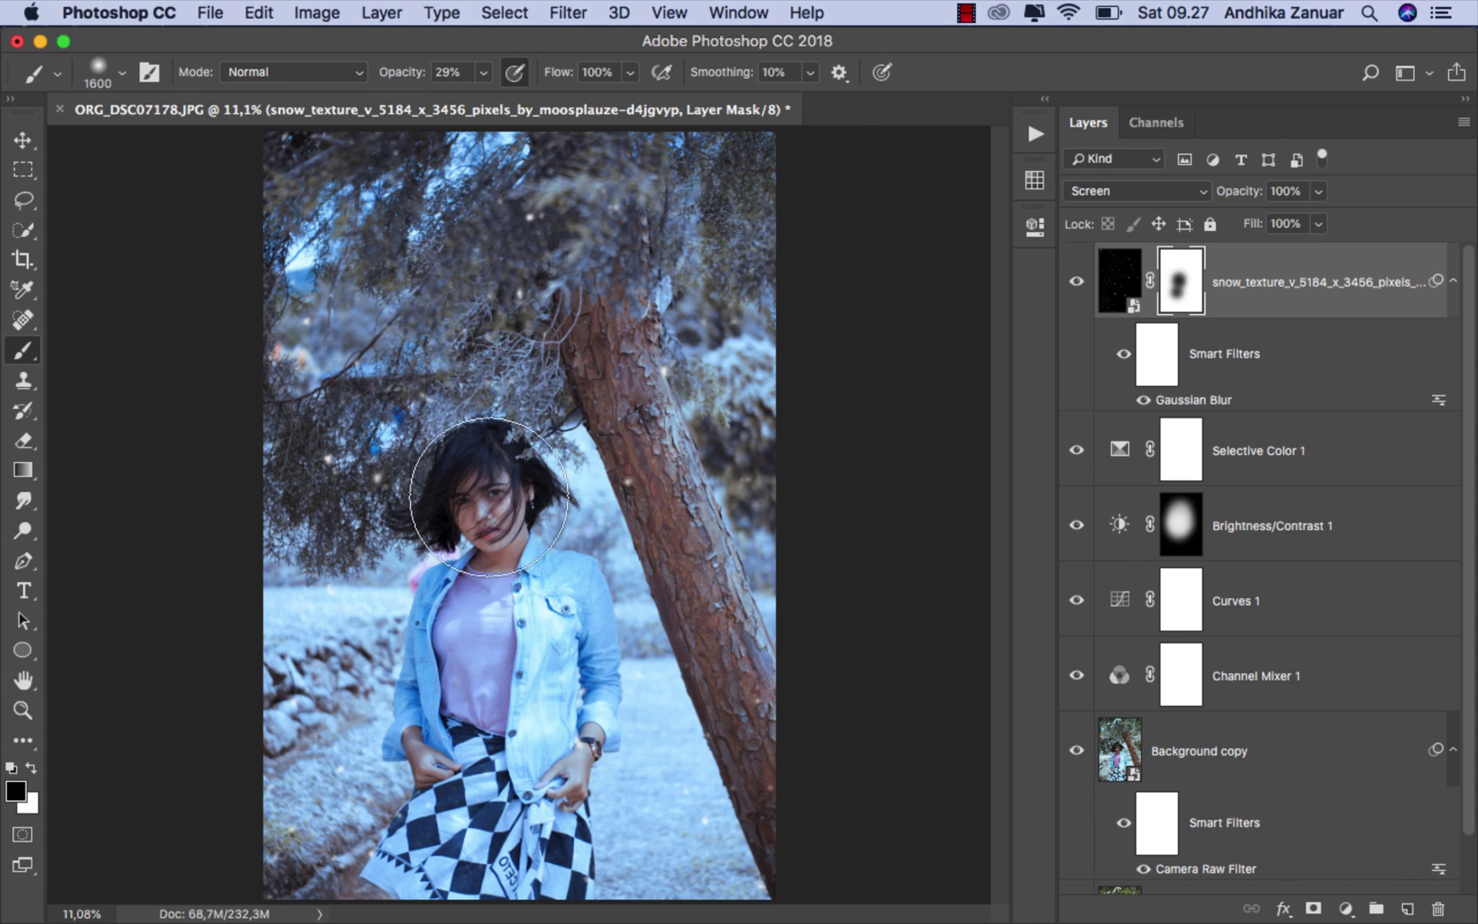
{"action": "left_click_drag", "start_coordinate": [582, 711], "coordinate": [629, 791]}
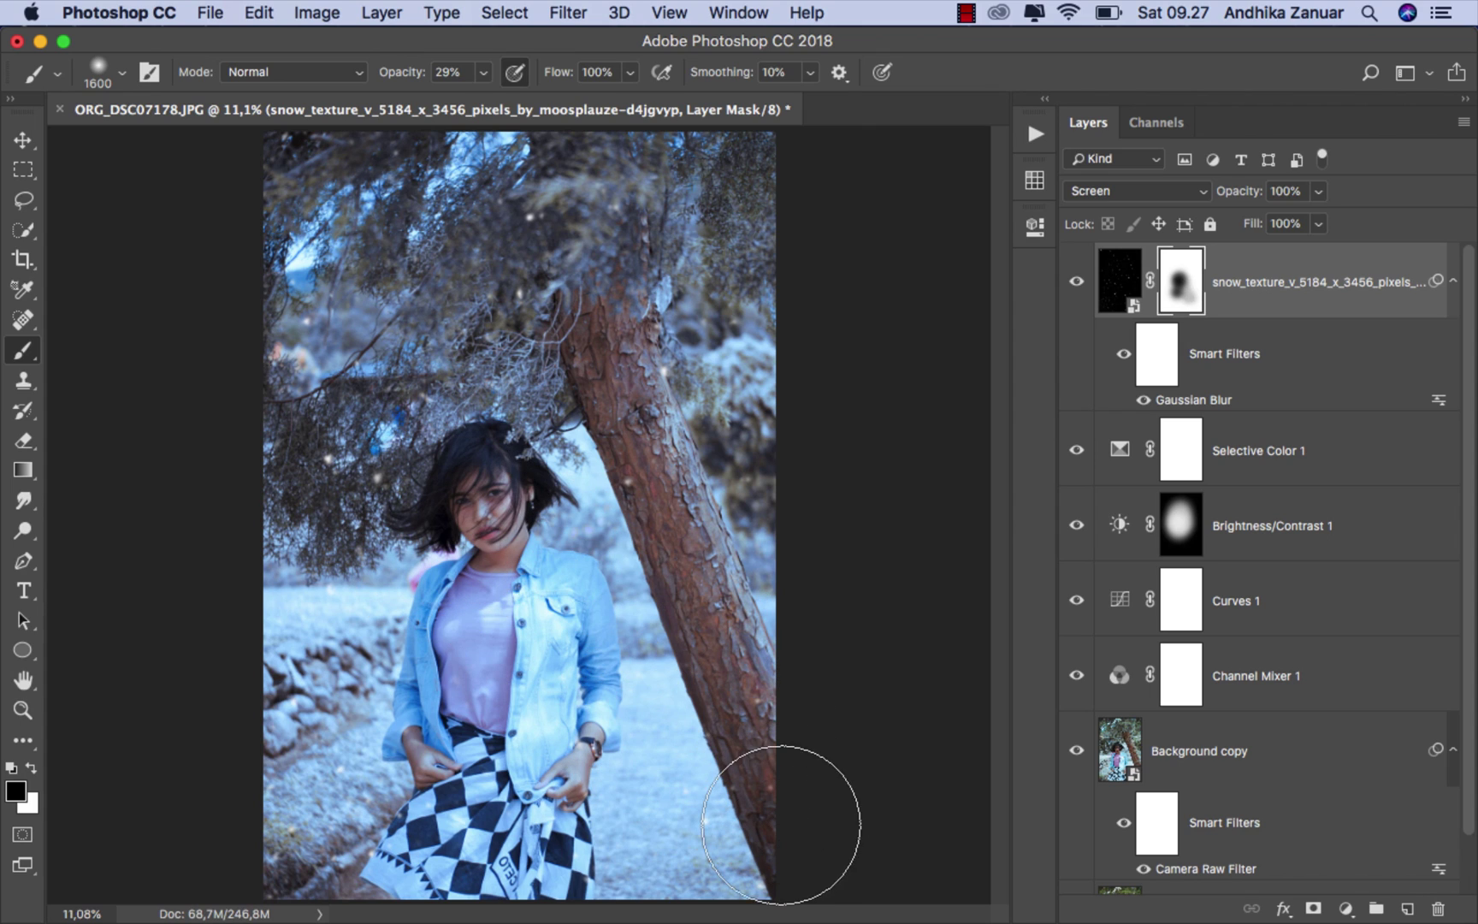
{"action": "left_click_drag", "start_coordinate": [765, 841], "coordinate": [692, 793]}
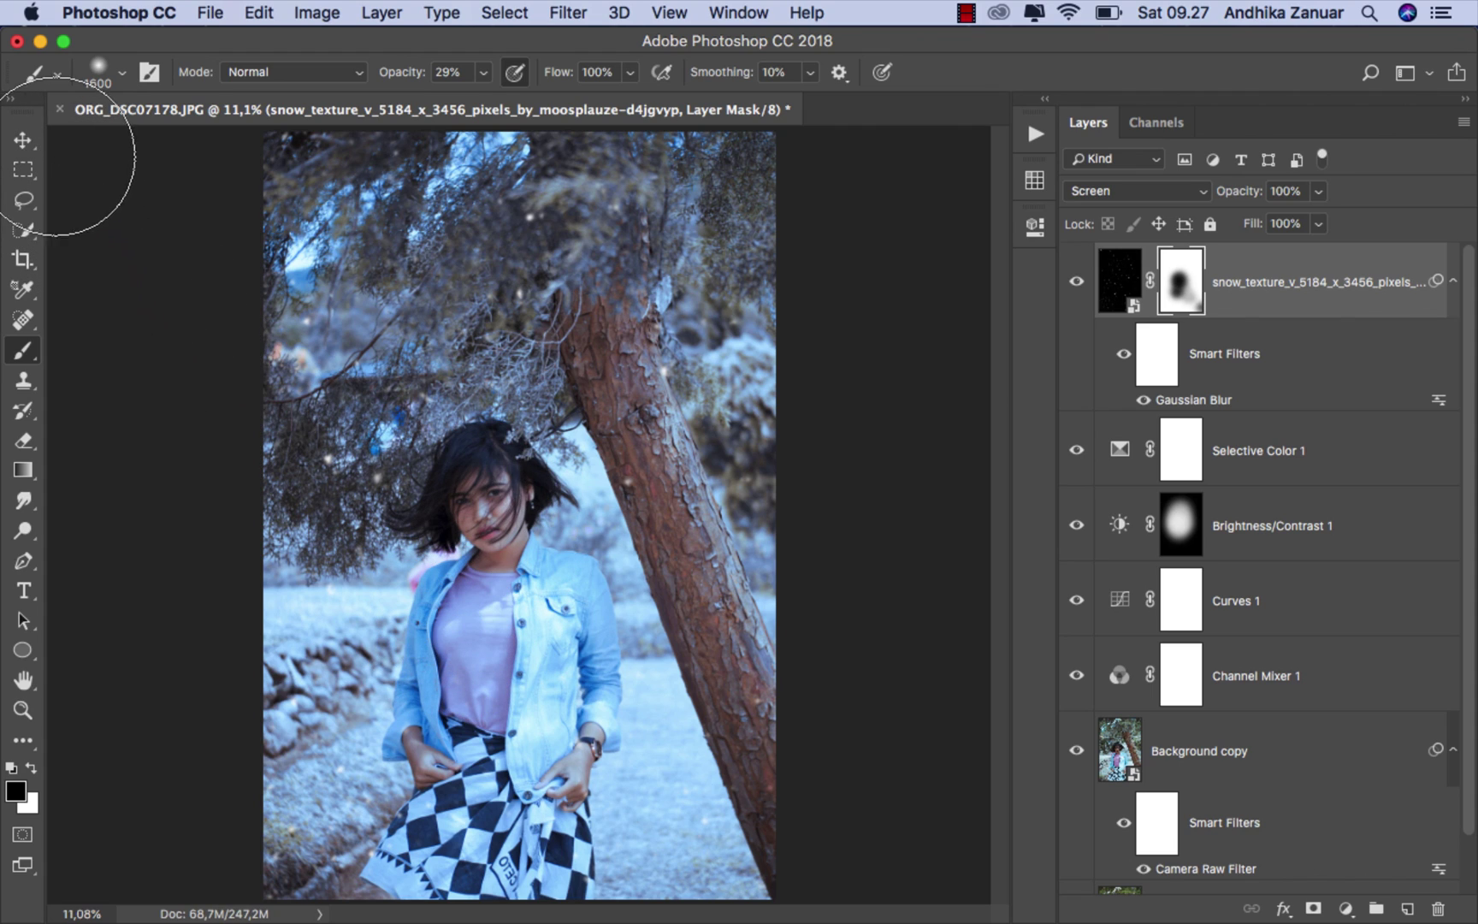
{"action": "left_click", "coordinate": [23, 139]}
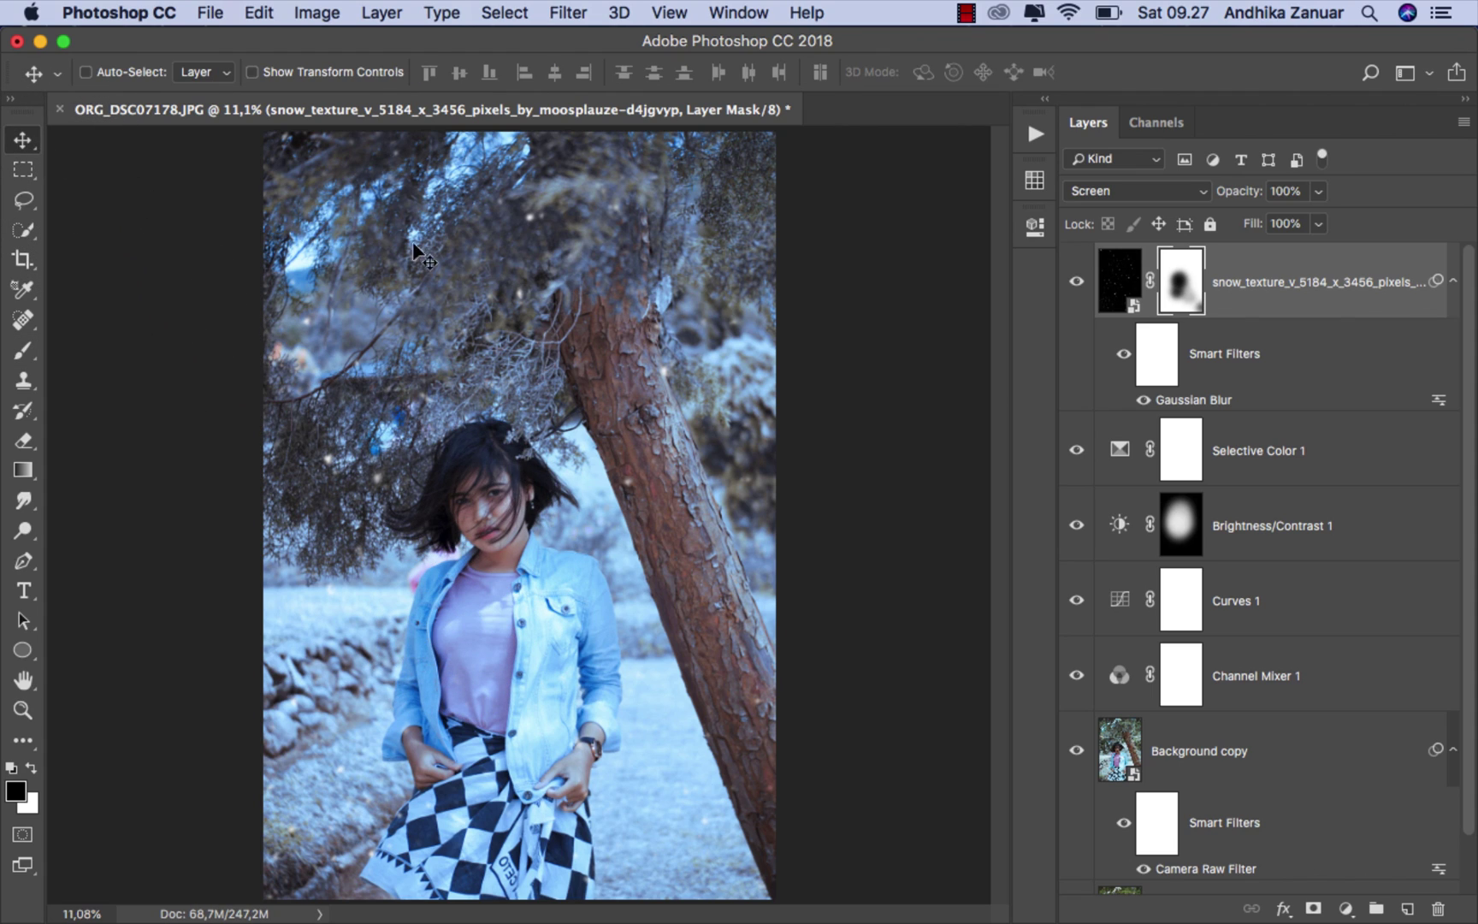
- Unlock the Background layer and rename it 'before'
{"action": "left_click", "coordinate": [1077, 281]}
{"action": "left_click", "coordinate": [1122, 286]}
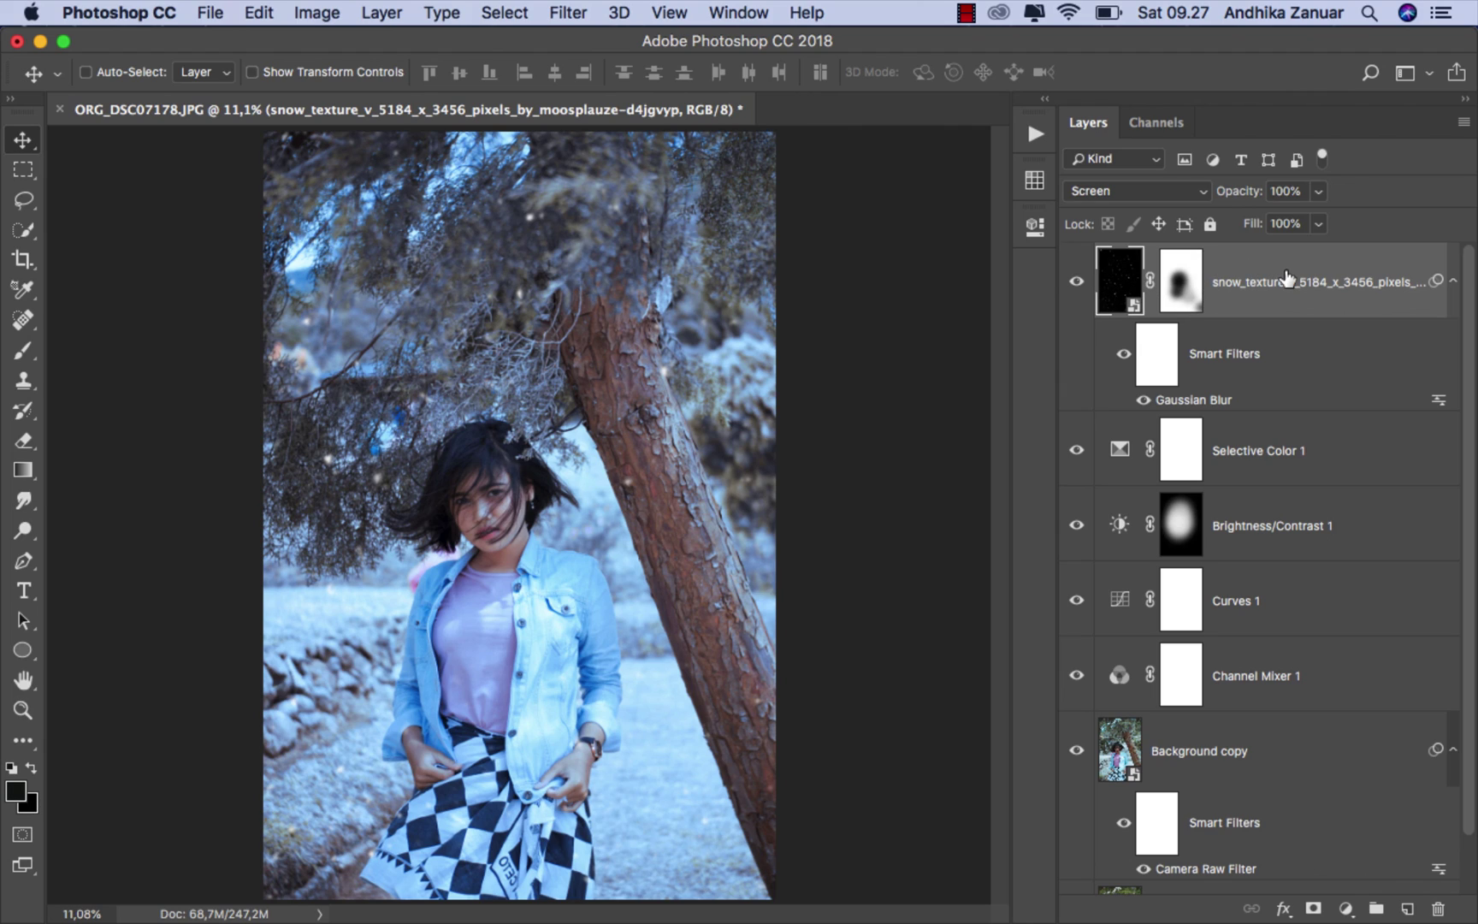
{"action": "scroll", "coordinate": [1464, 479], "scroll_direction": "down", "scroll_amount": 2}
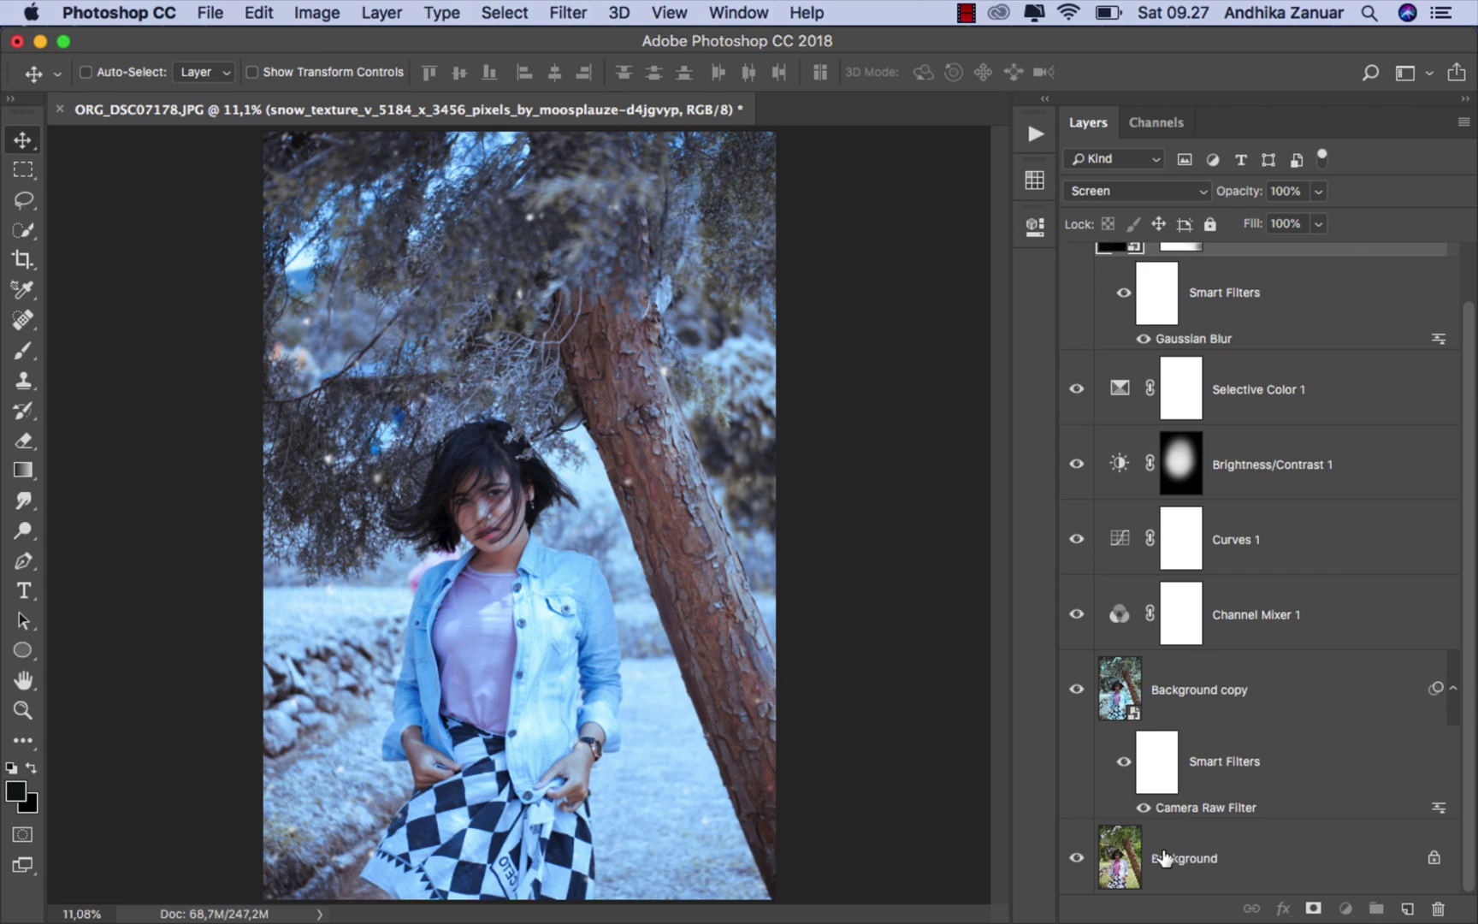
{"action": "left_click", "coordinate": [1214, 861]}
{"action": "left_click", "coordinate": [1433, 857]}
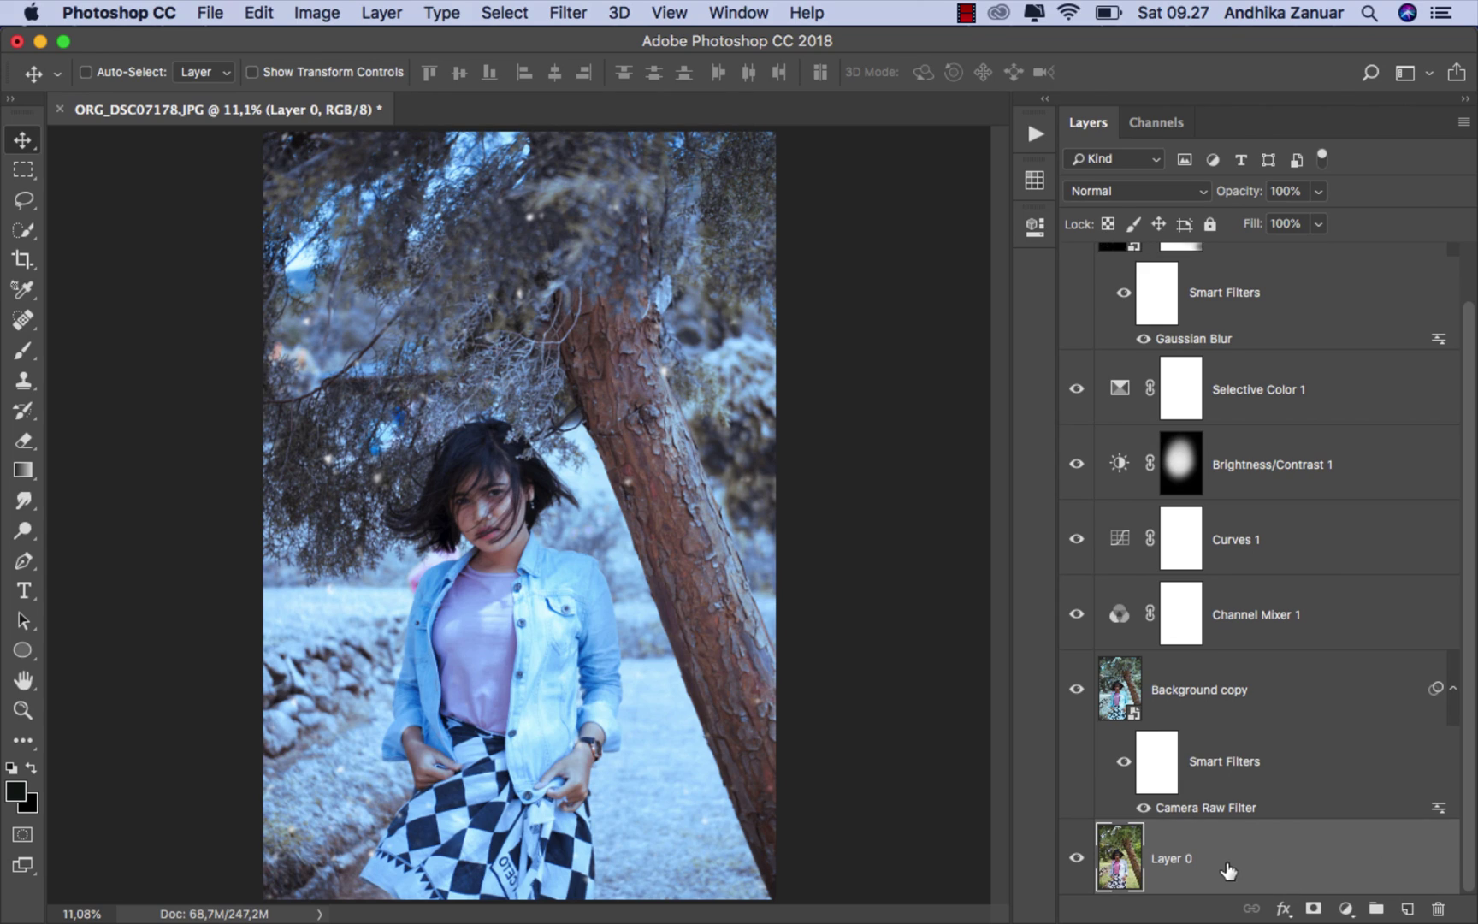
{"action": "double_click", "coordinate": [1171, 858]}
{"action": "type", "text": "befor"}
{"action": "type", "text": "e"}
{"action": "key", "text": "Return"}
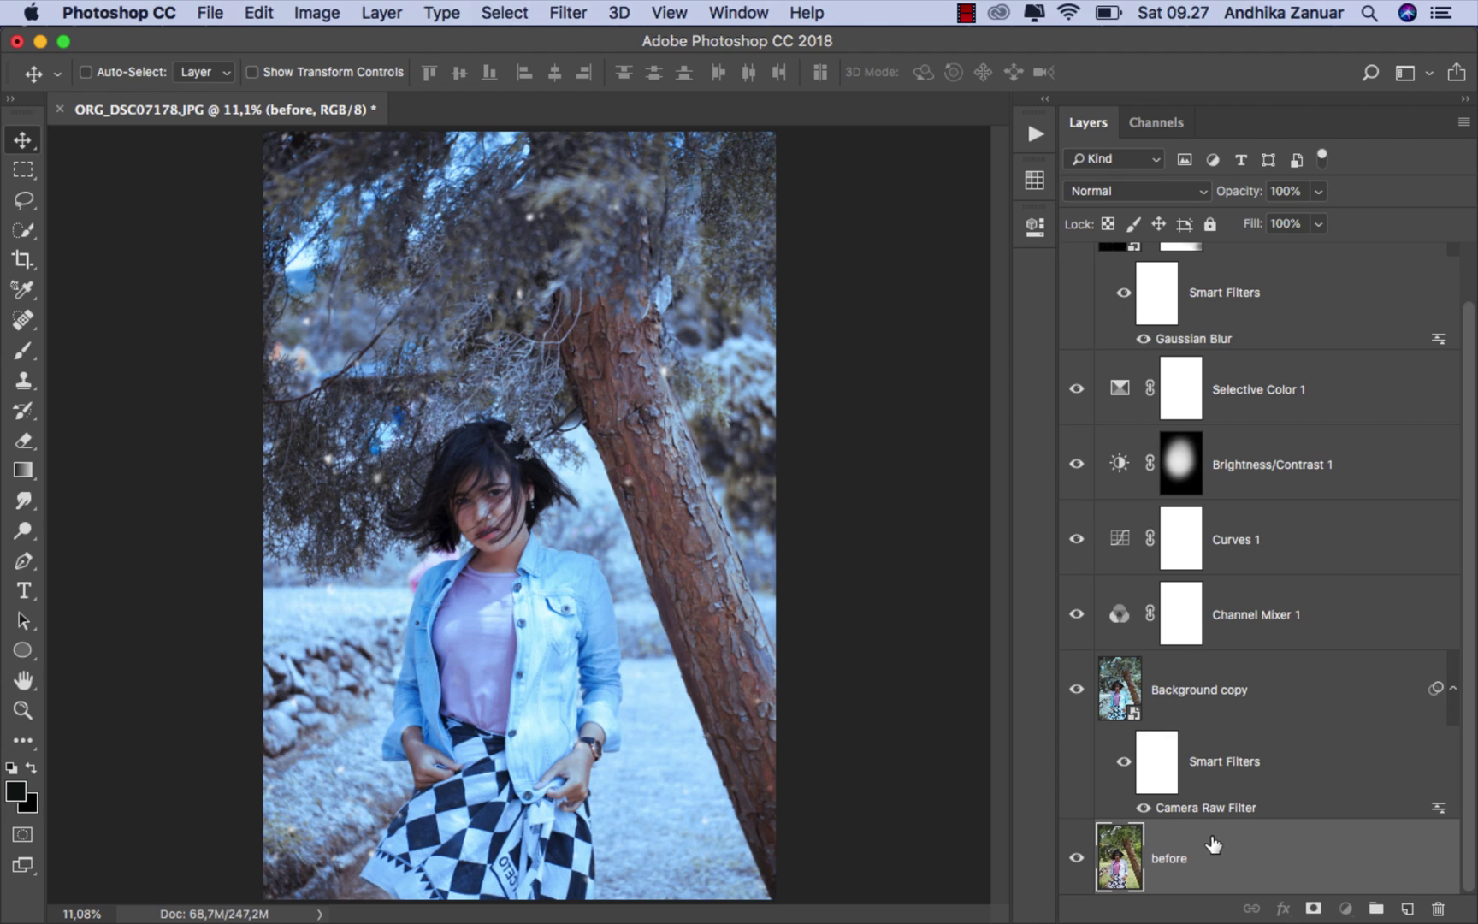
- Move the 'before' layer to the top of the stack and leave it hidden
{"action": "left_click_drag", "start_coordinate": [1214, 844], "coordinate": [1235, 254]}
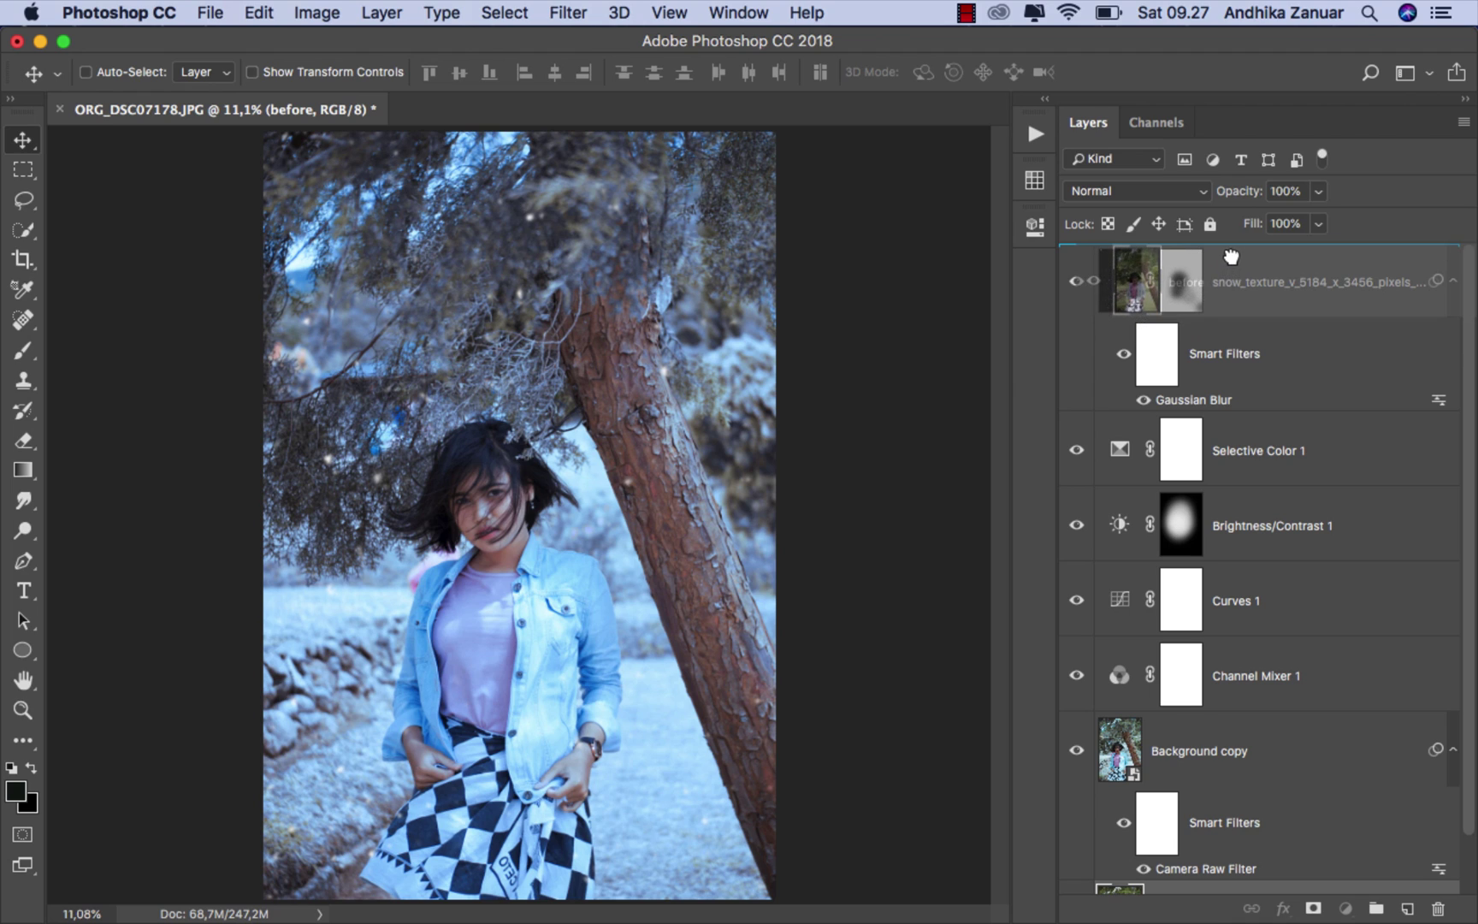
{"action": "left_click_drag", "start_coordinate": [1235, 254], "coordinate": [1216, 295]}
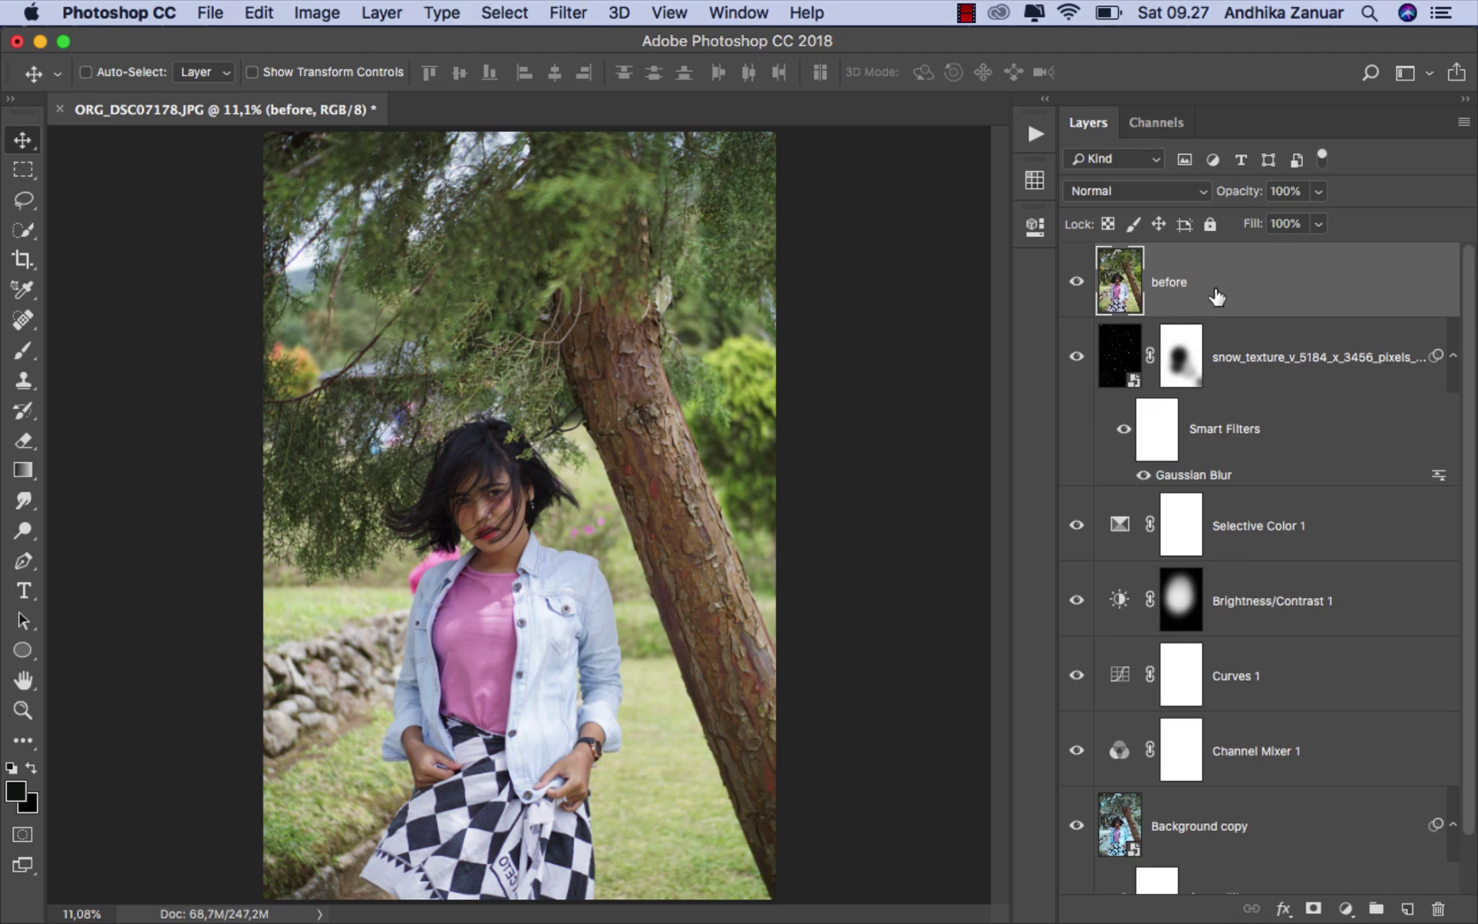
{"action": "left_click", "coordinate": [1077, 282]}
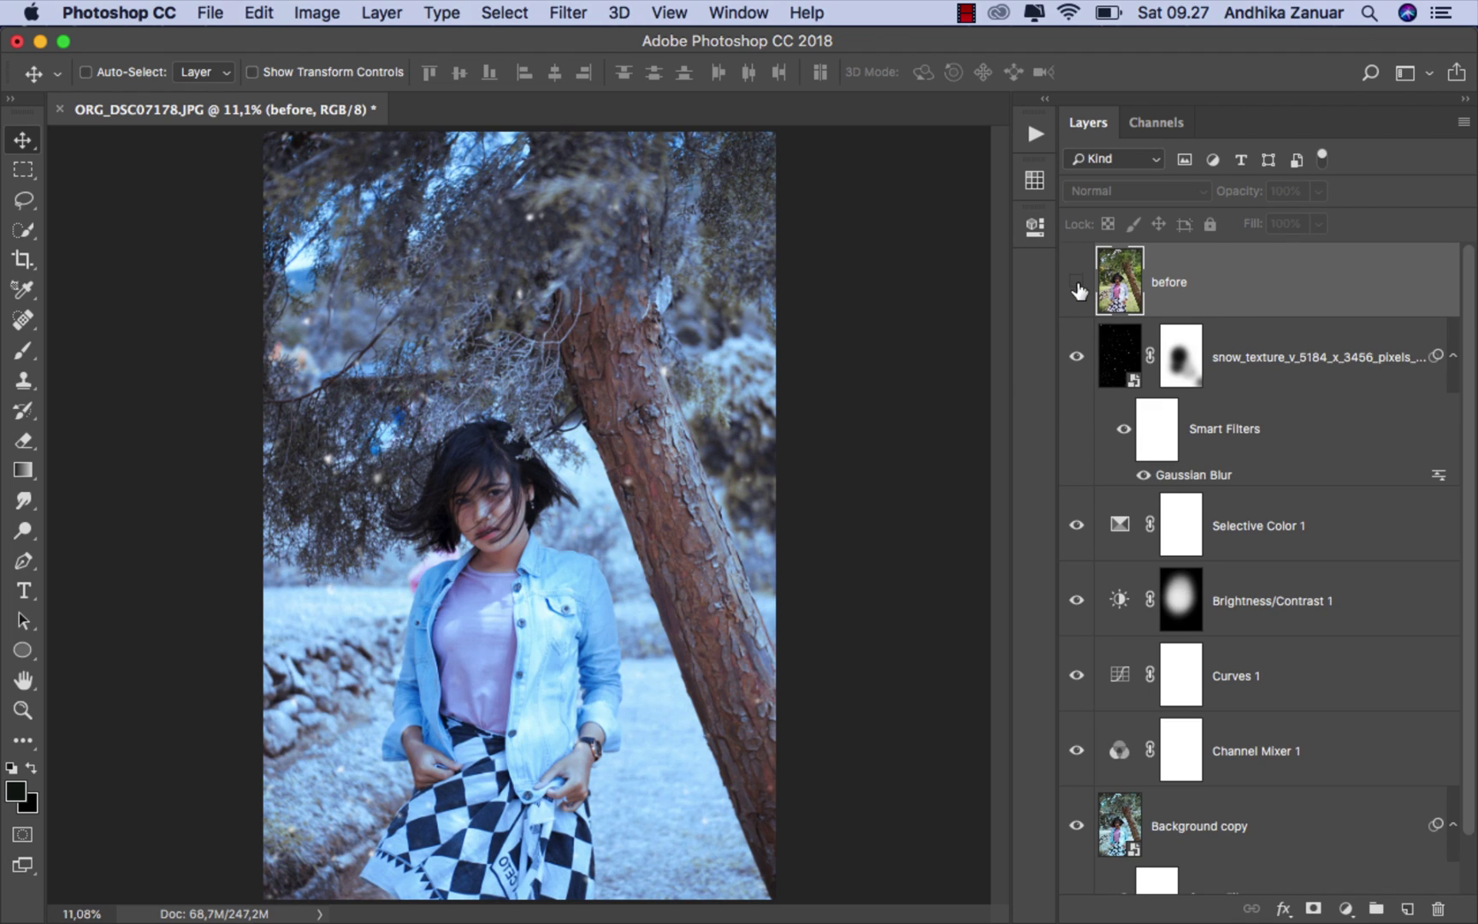
{"action": "left_click", "coordinate": [1077, 285]}
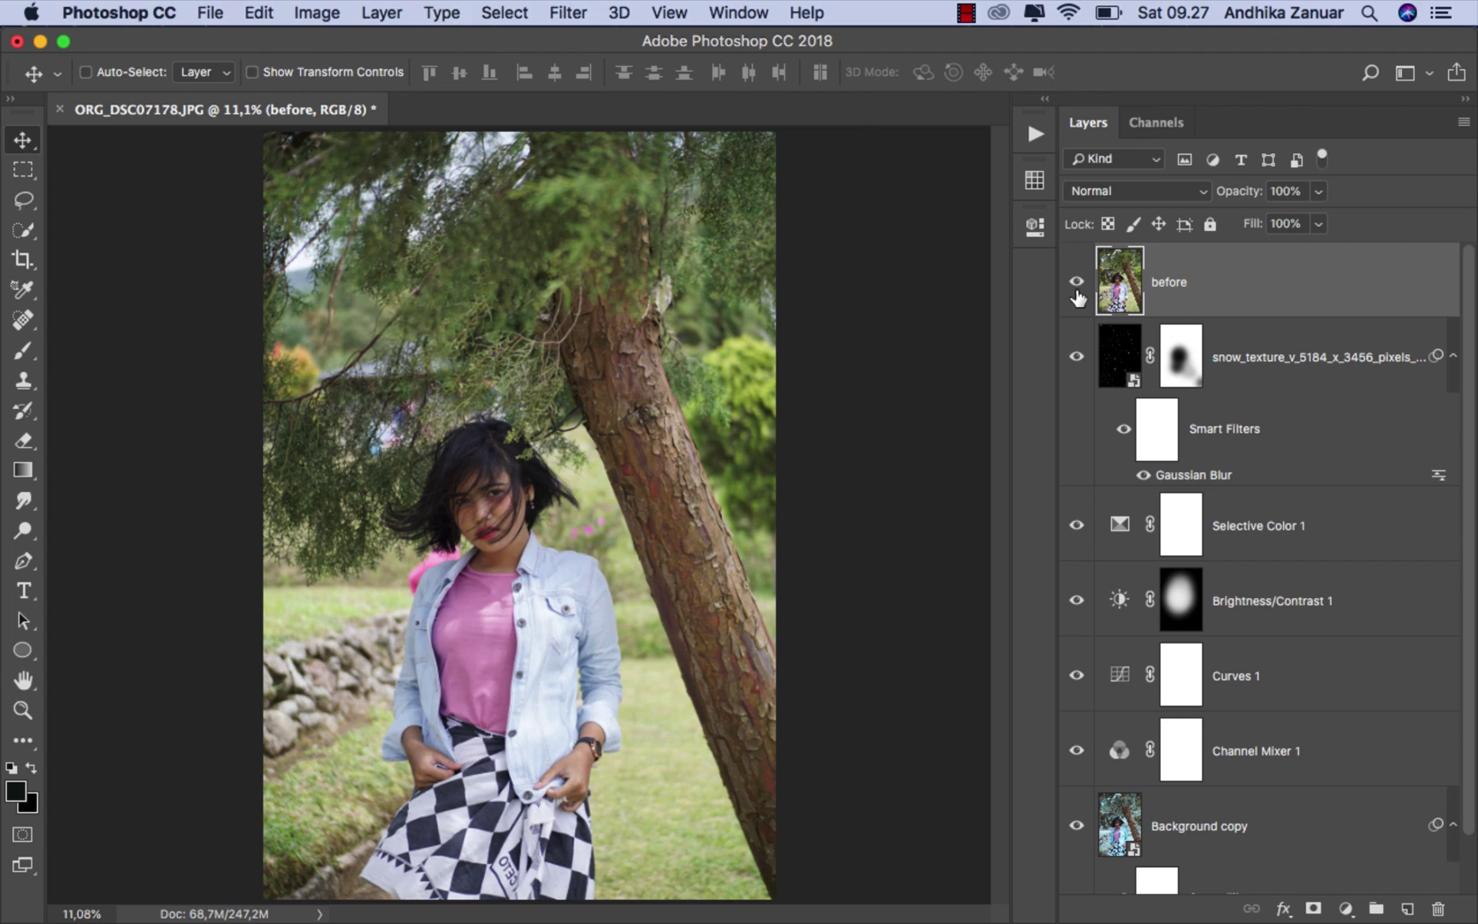
{"action": "left_click", "coordinate": [1076, 284]}
{"action": "left_click", "coordinate": [1077, 289]}
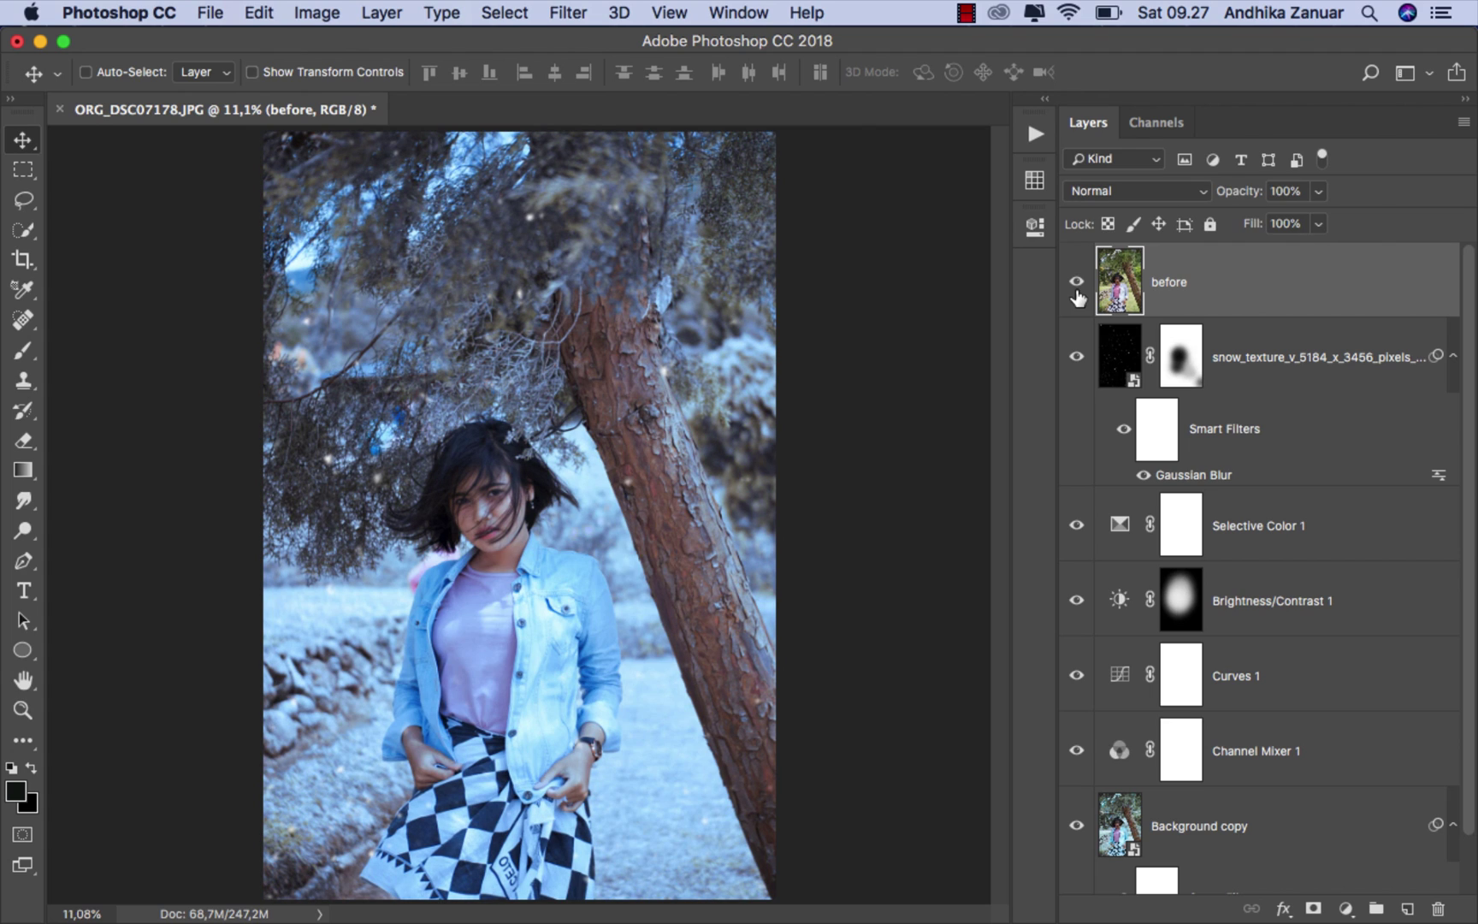
{"action": "left_click", "coordinate": [1077, 285]}
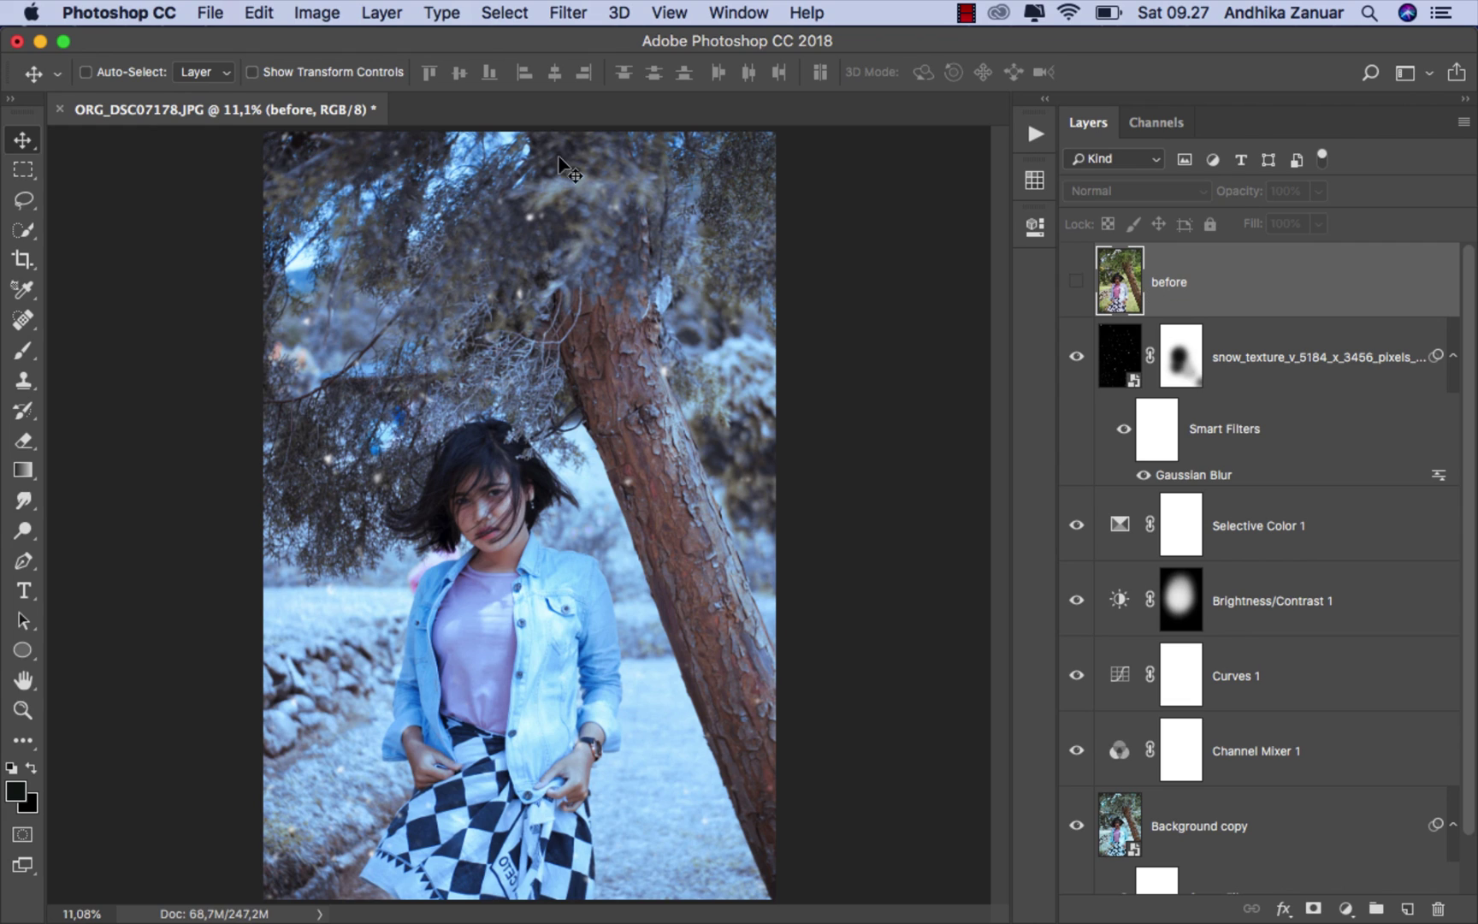
- Save a copy as ok.jpg in JPEG format at Maximum quality 12
{"action": "left_click", "coordinate": [212, 13]}
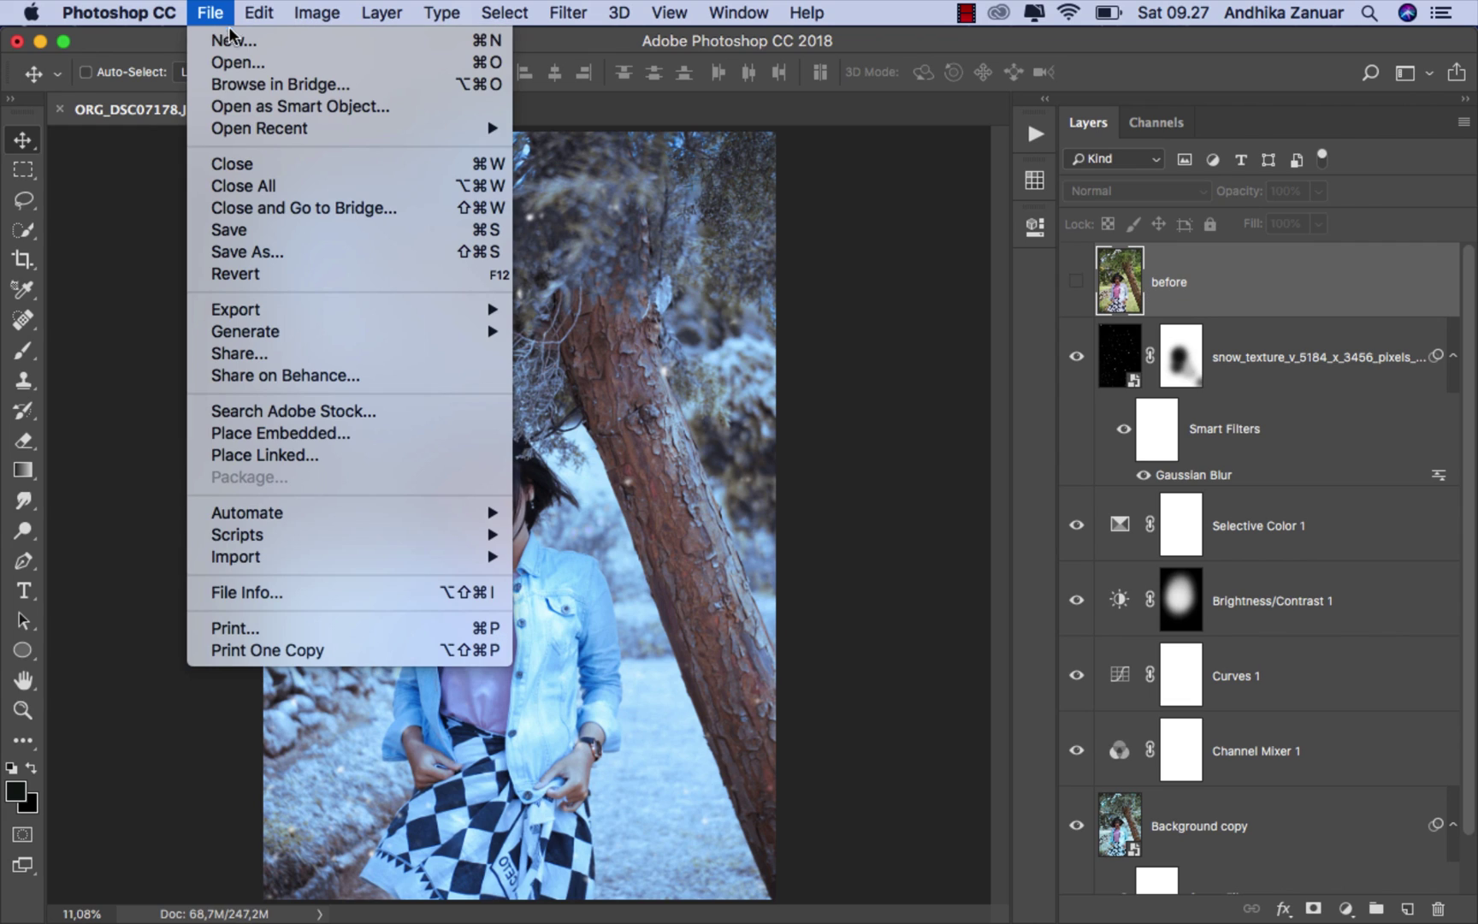
{"action": "left_click", "coordinate": [330, 253]}
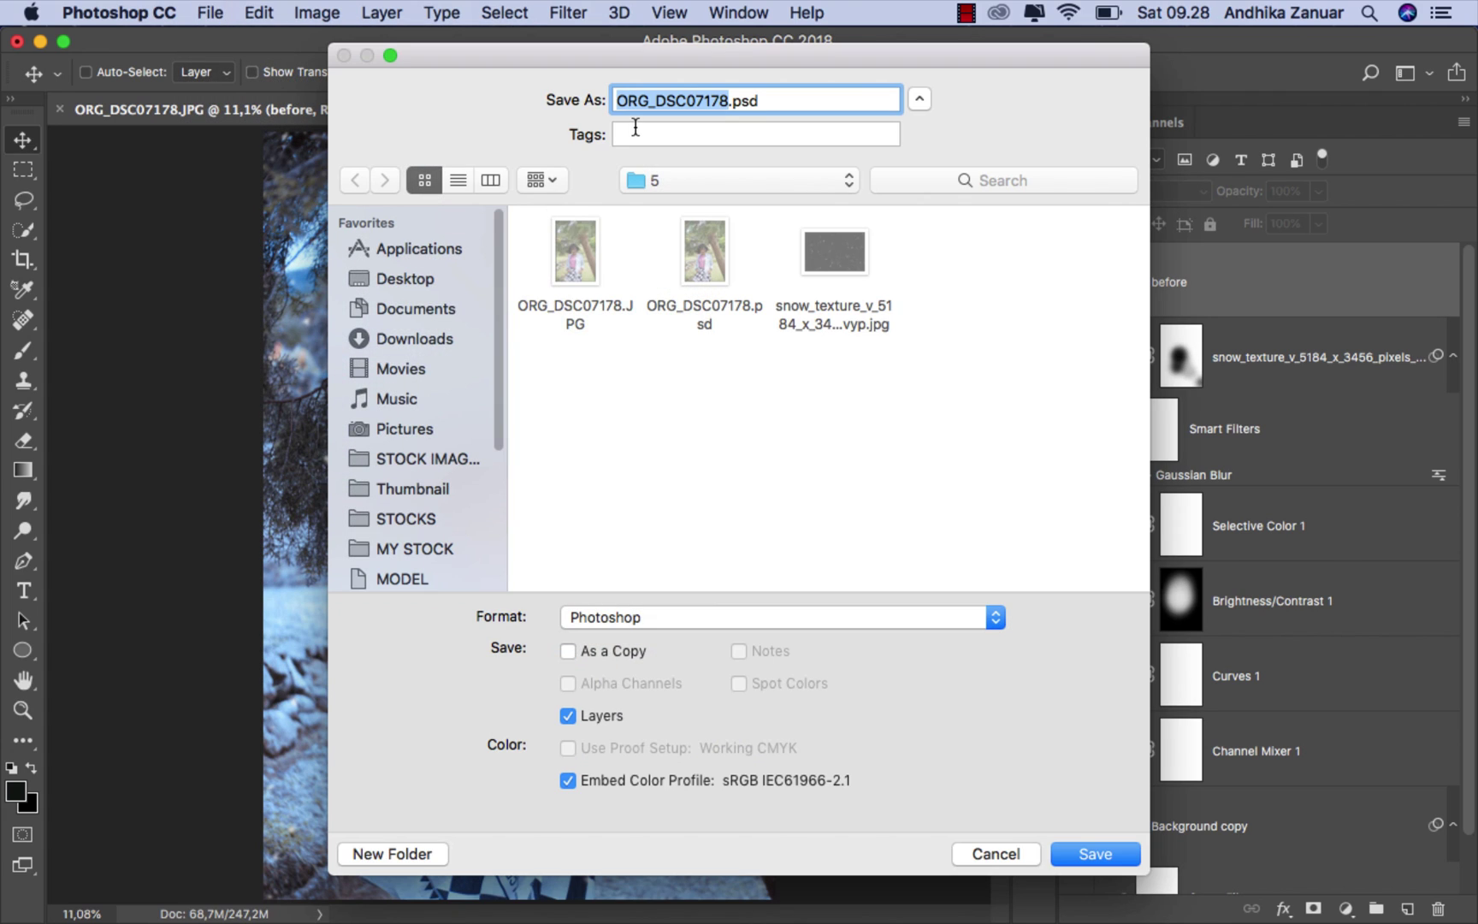
{"action": "type", "text": "ok"}
{"action": "left_click", "coordinate": [664, 617]}
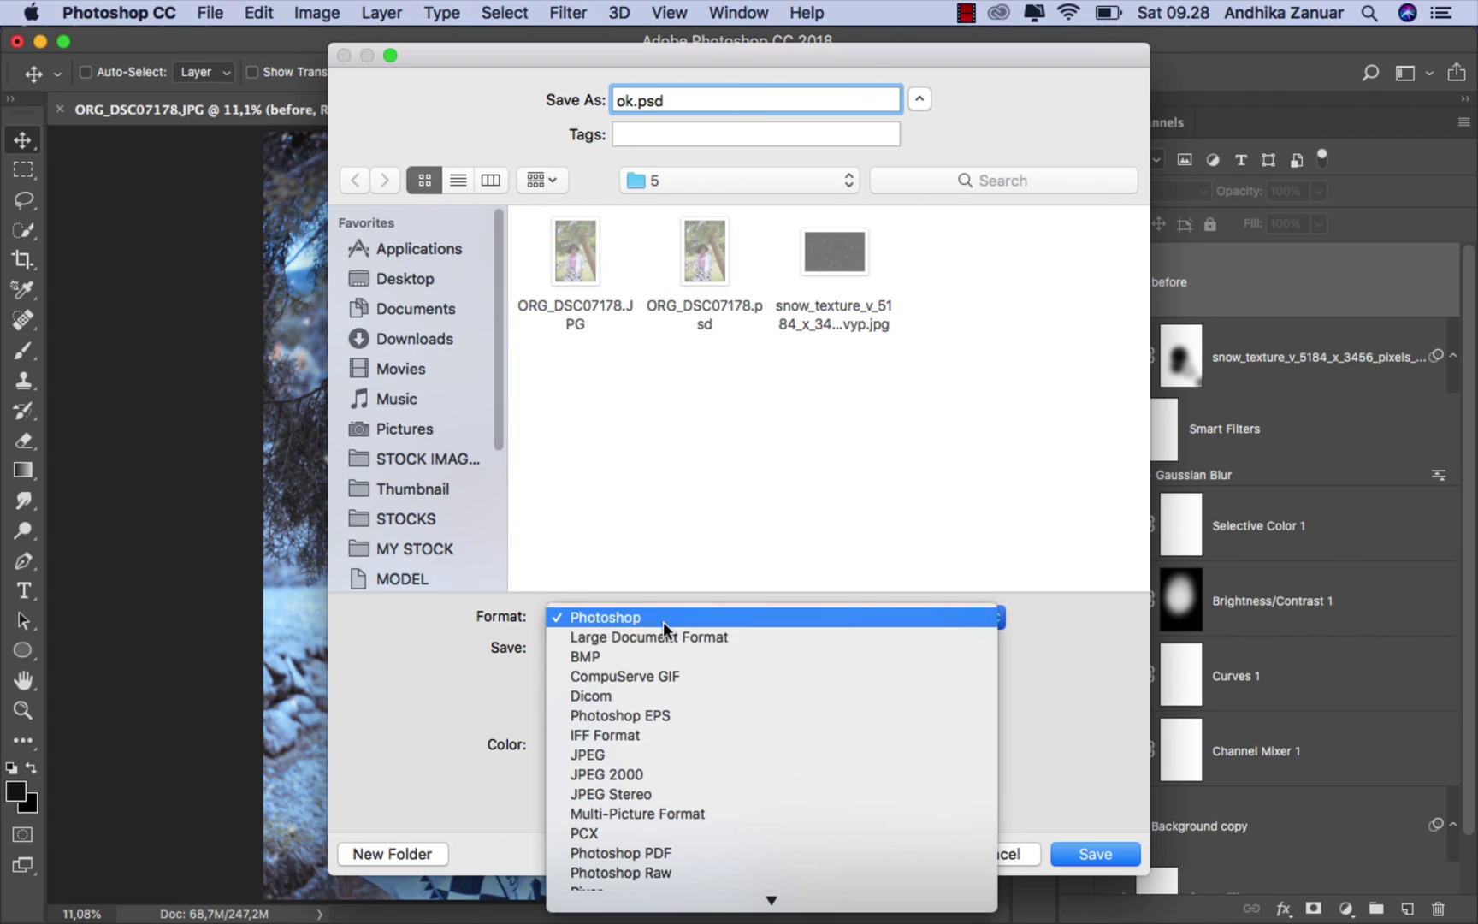
{"action": "left_click", "coordinate": [649, 749]}
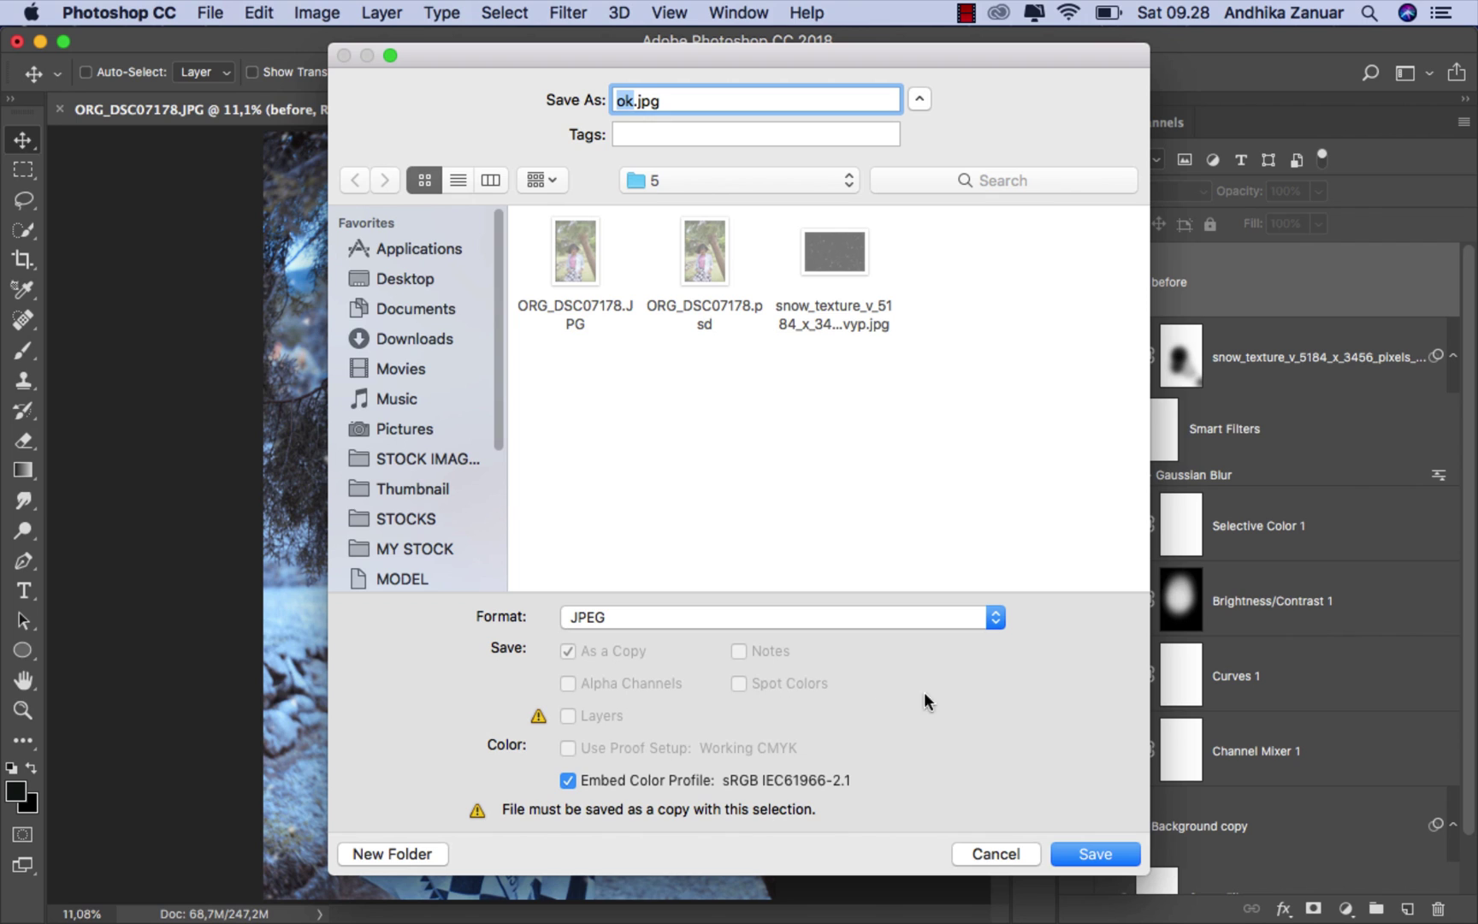
{"action": "left_click", "coordinate": [1086, 853]}
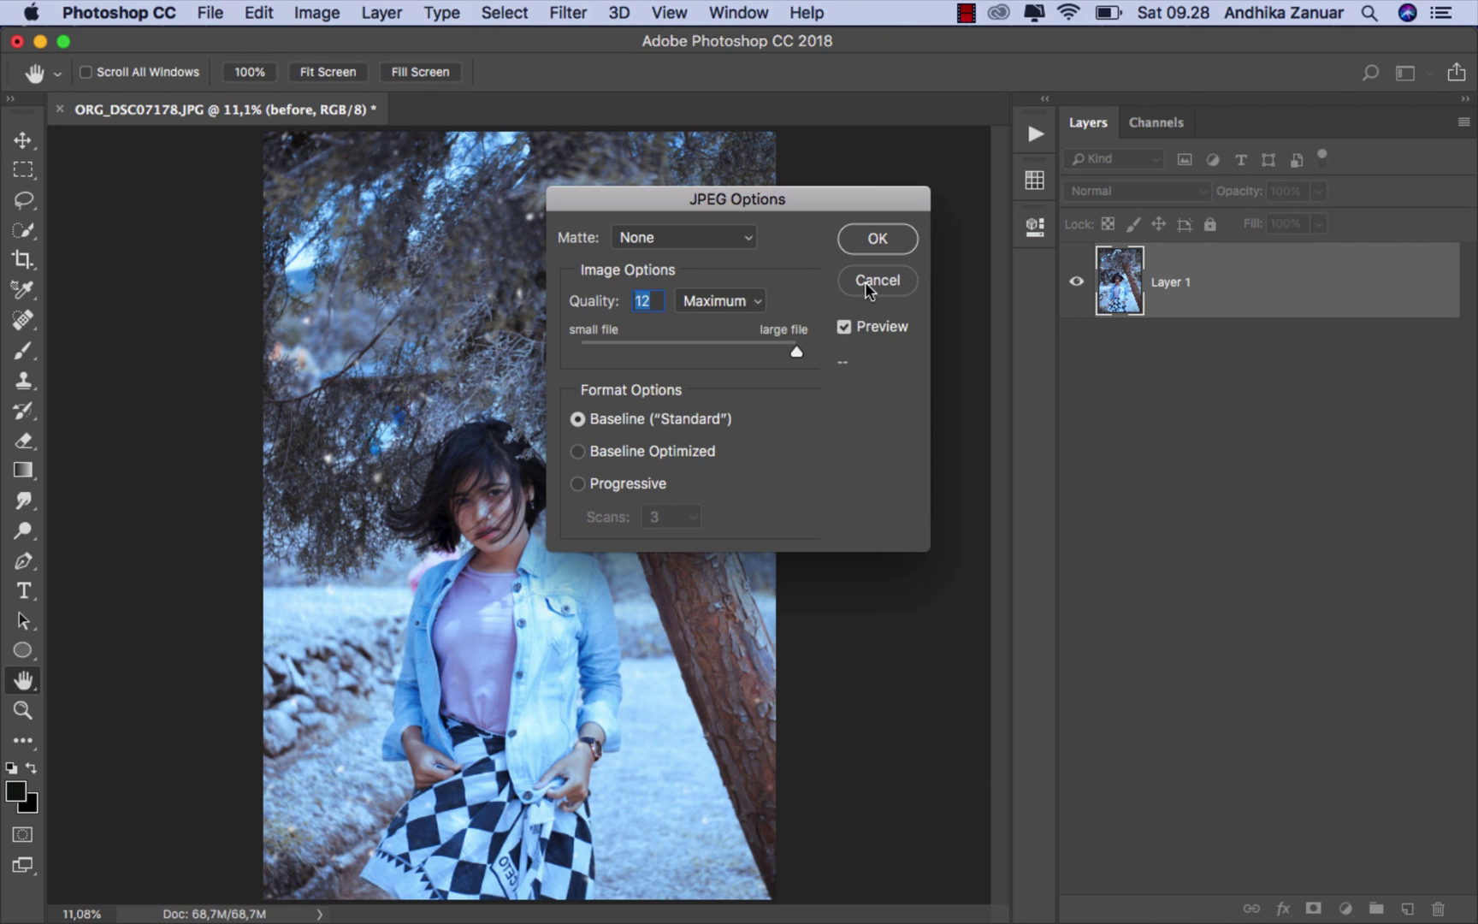
{"action": "left_click", "coordinate": [878, 239]}
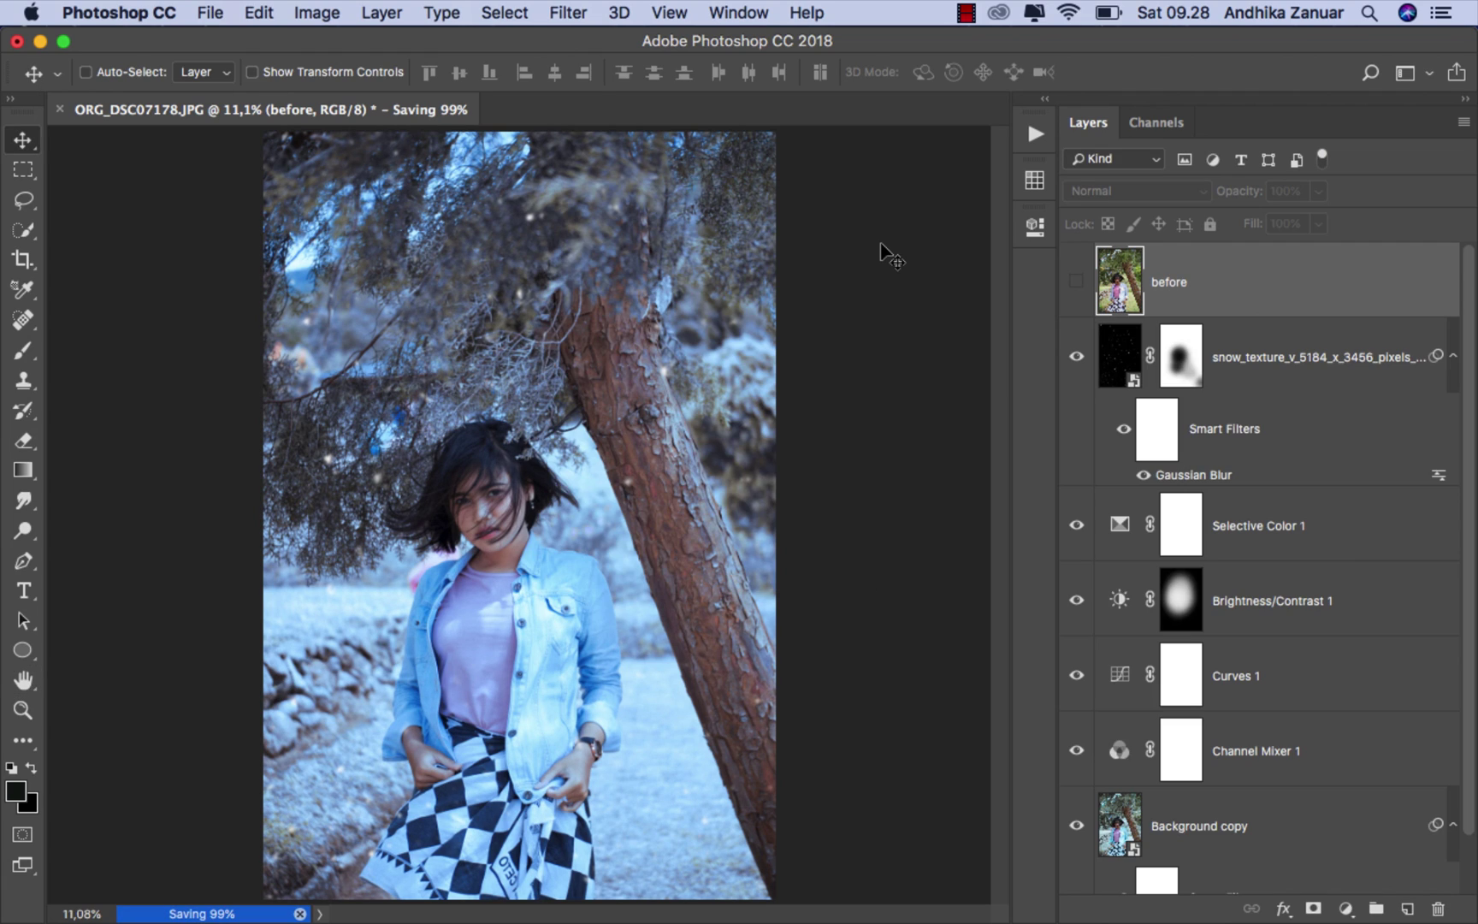
- Select ok.jpg in the Open dialog and Quick Look preview it
{"action": "left_click", "coordinate": [211, 13]}
{"action": "left_click", "coordinate": [283, 60]}
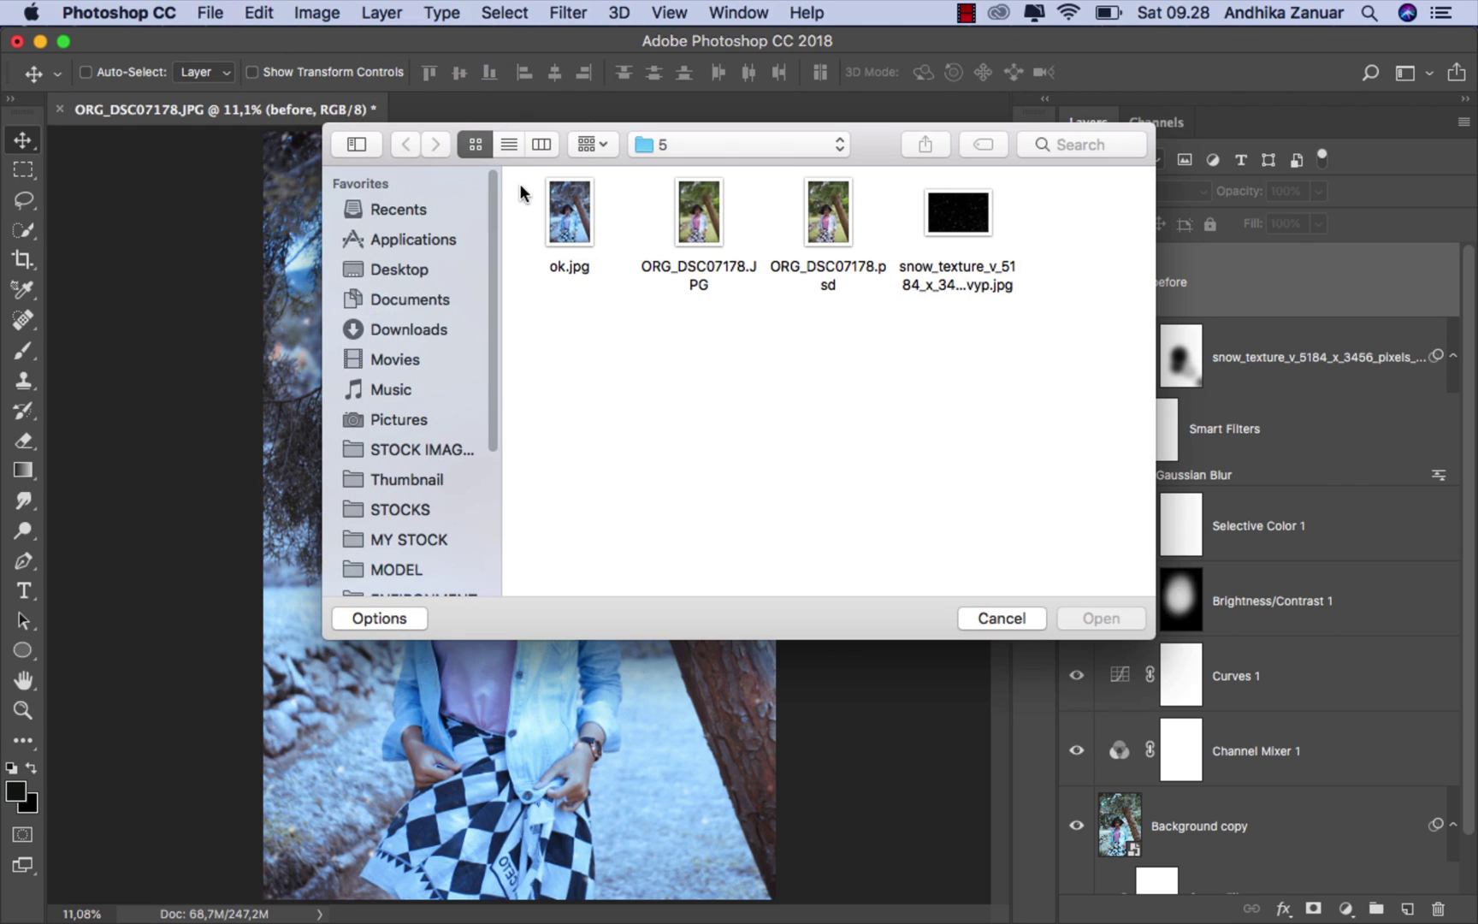
{"action": "left_click", "coordinate": [566, 227]}
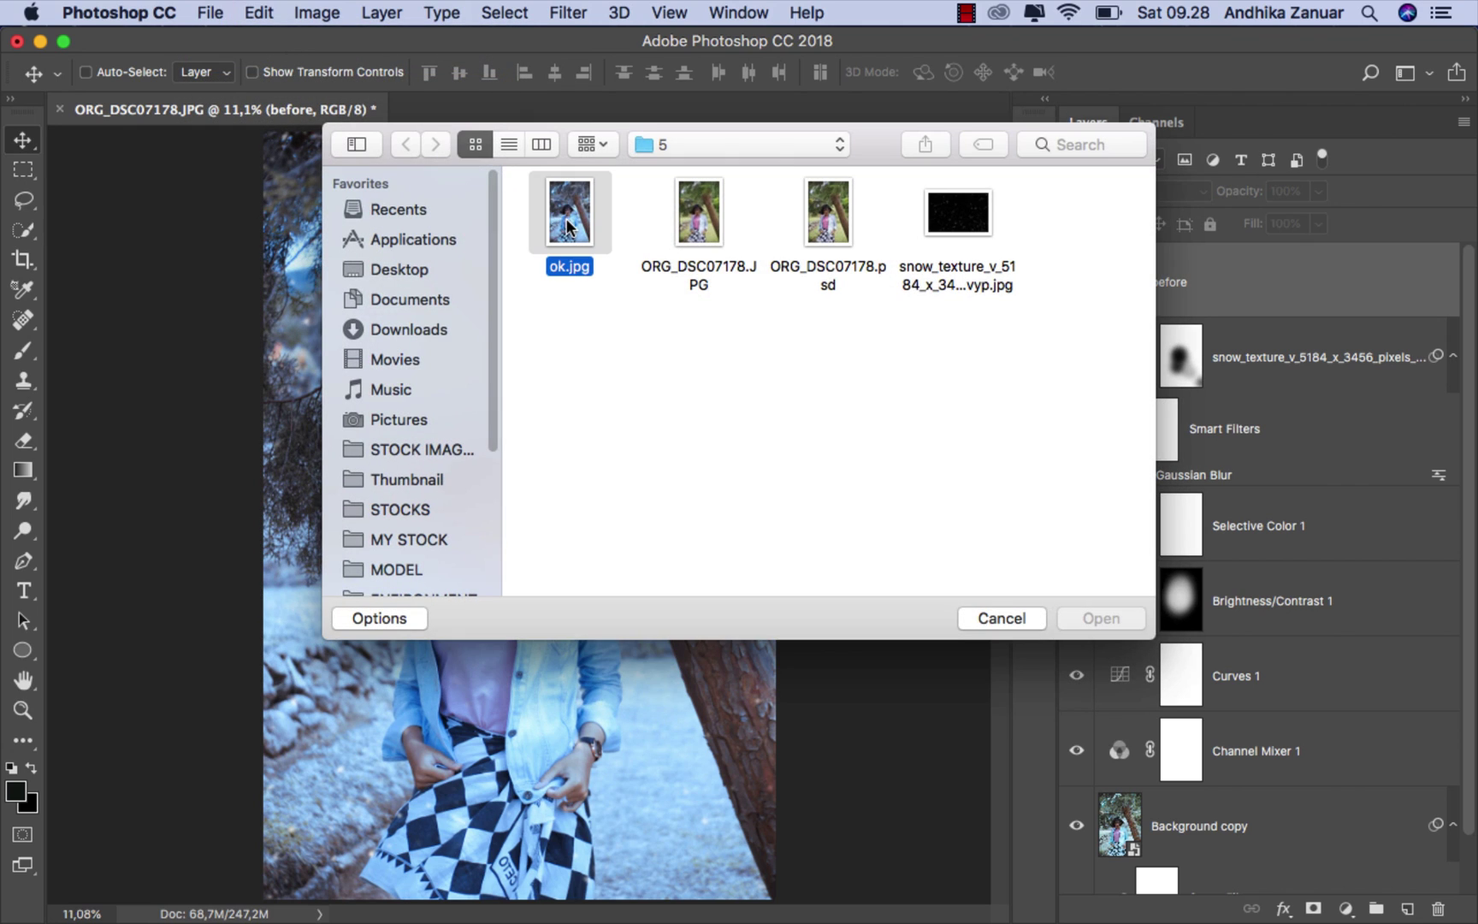
{"action": "key", "text": "space"}
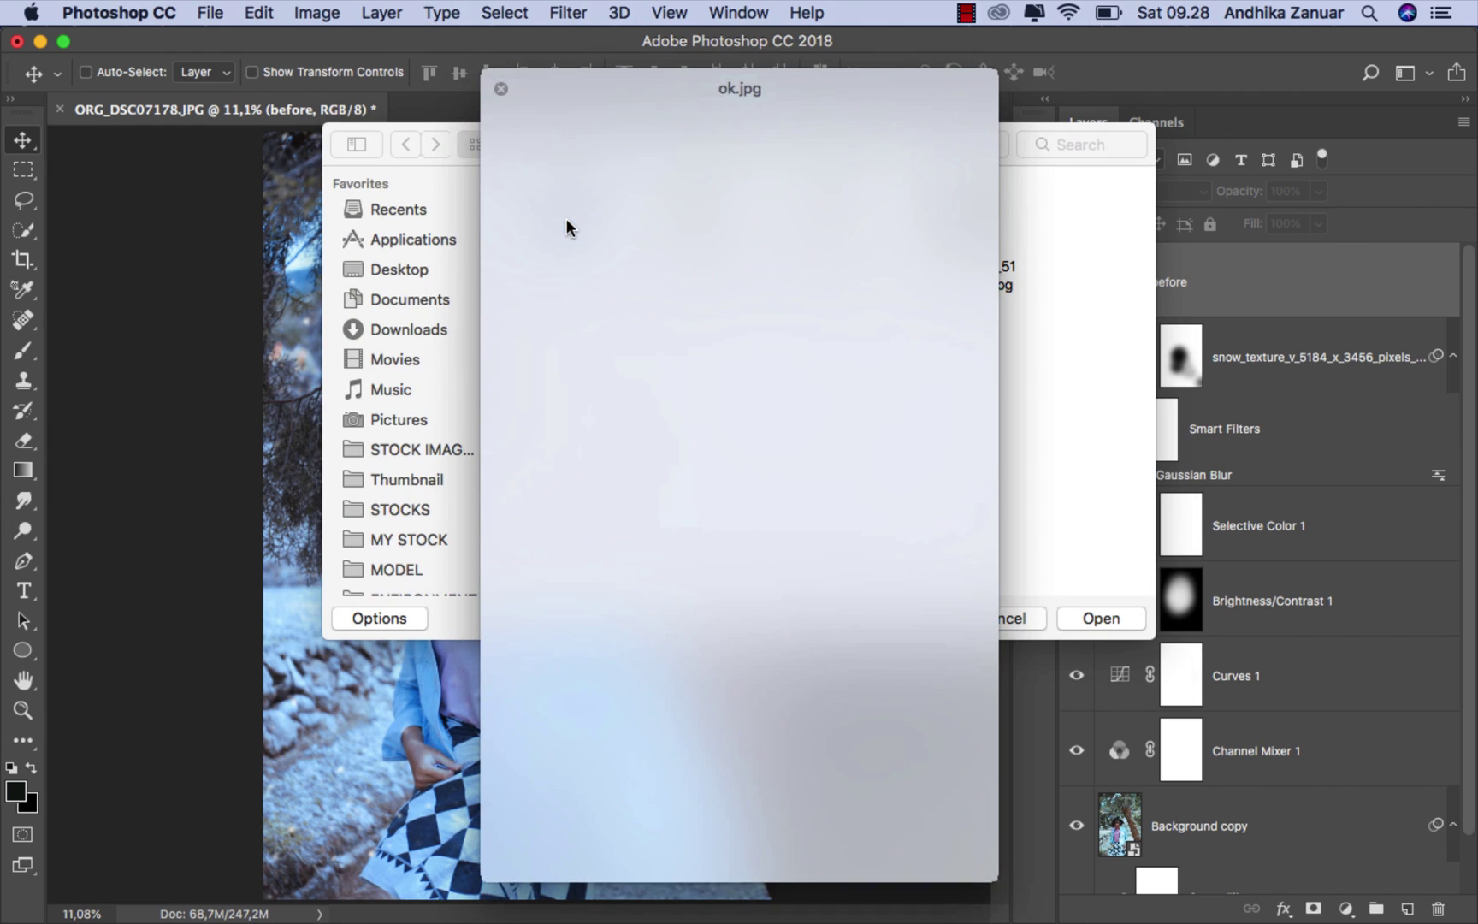